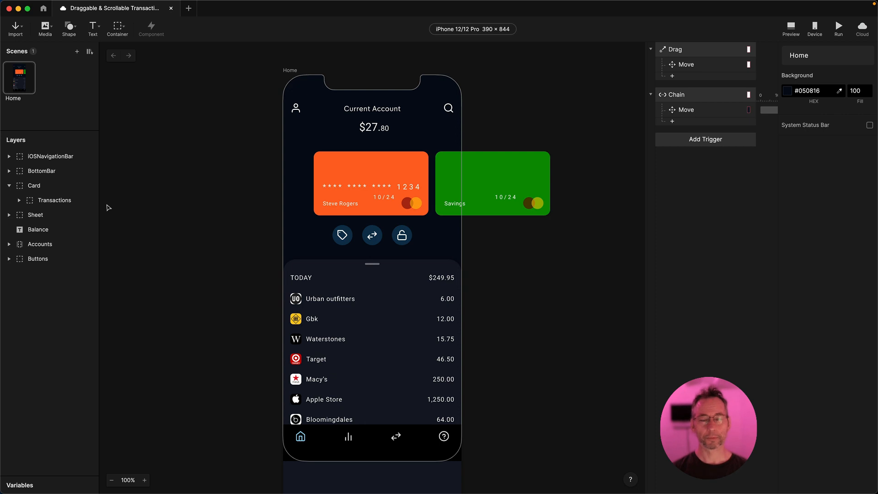
Draw a rectangle about 175 × 285 over the Home scene and place it at X 0, Y 100
click(71, 27)
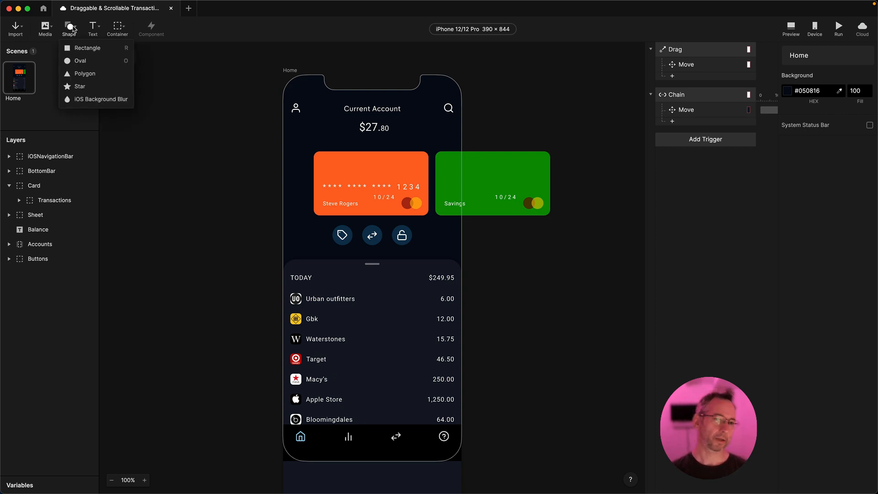
click(83, 51)
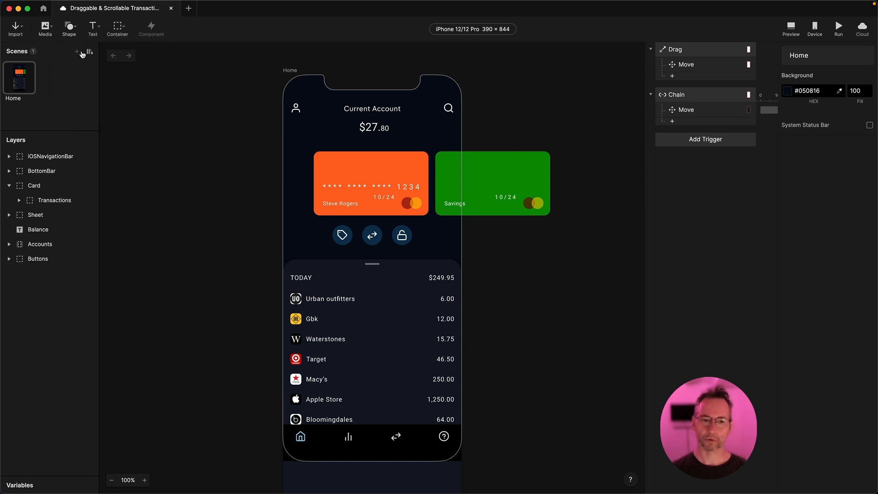
mouse_move(306, 168)
mouse_down()
mouse_move(329, 225)
mouse_move(385, 298)
mouse_up()
drag(343, 222, 319, 179)
click(327, 106)
click(320, 170)
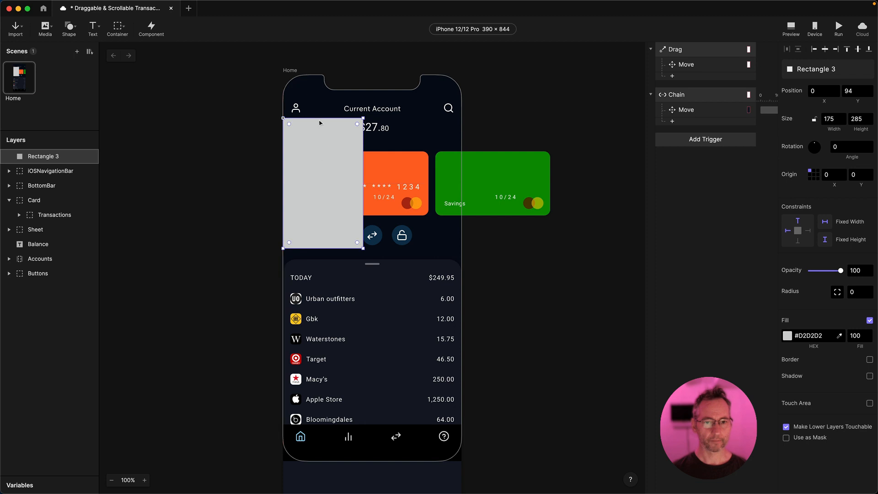
click(312, 108)
drag(311, 129, 311, 133)
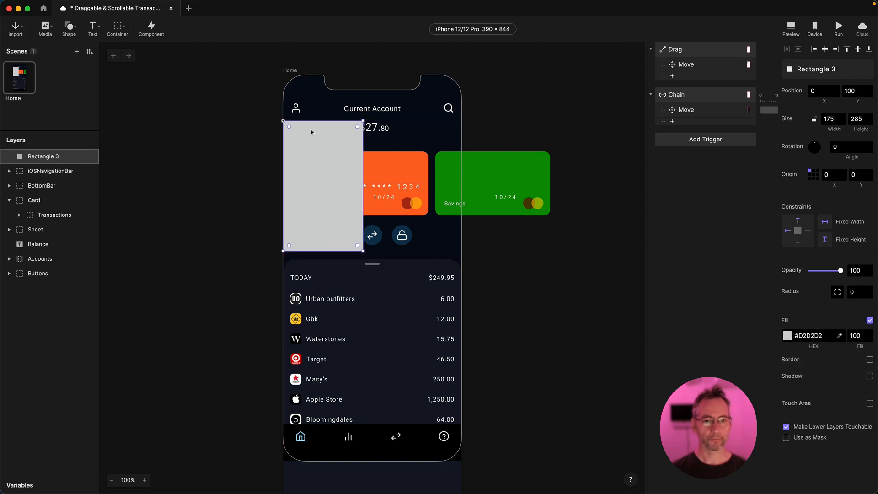
click(316, 112)
Stretch the rectangle downward past the phone frame to a height of about 969
click(319, 248)
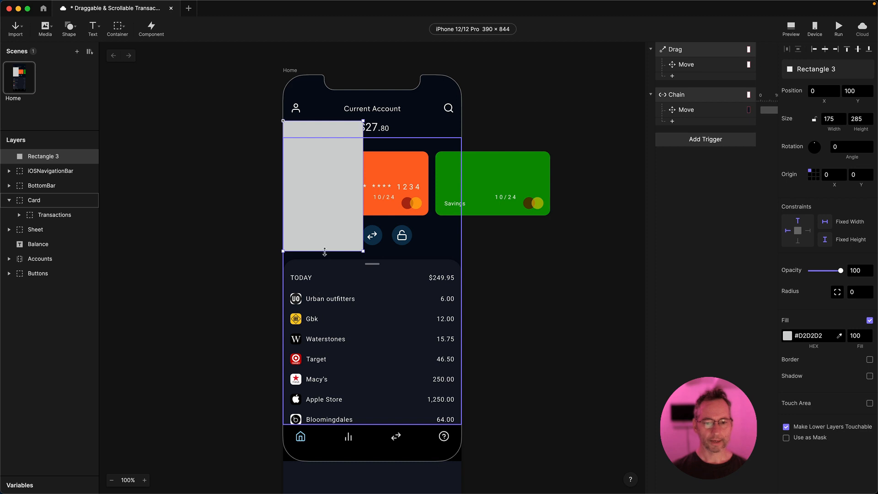
drag(325, 248, 322, 320)
key(super+z)
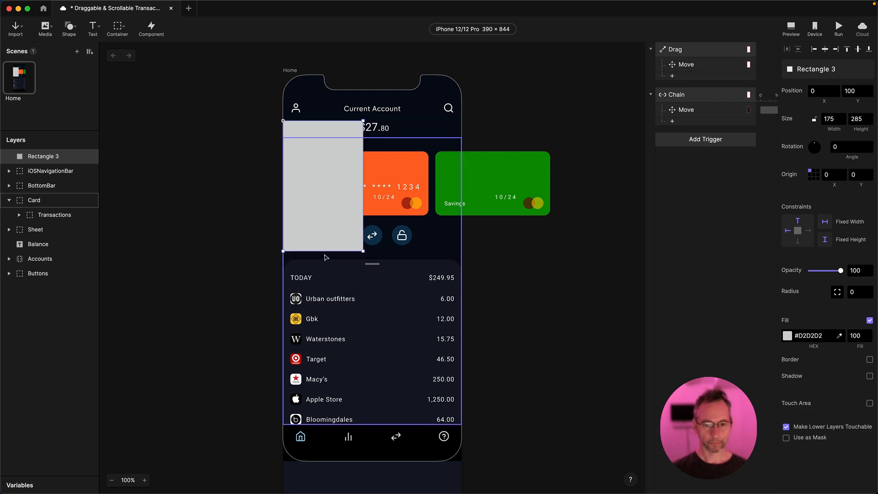
drag(324, 252, 327, 393)
scroll(332, 403, down, 5)
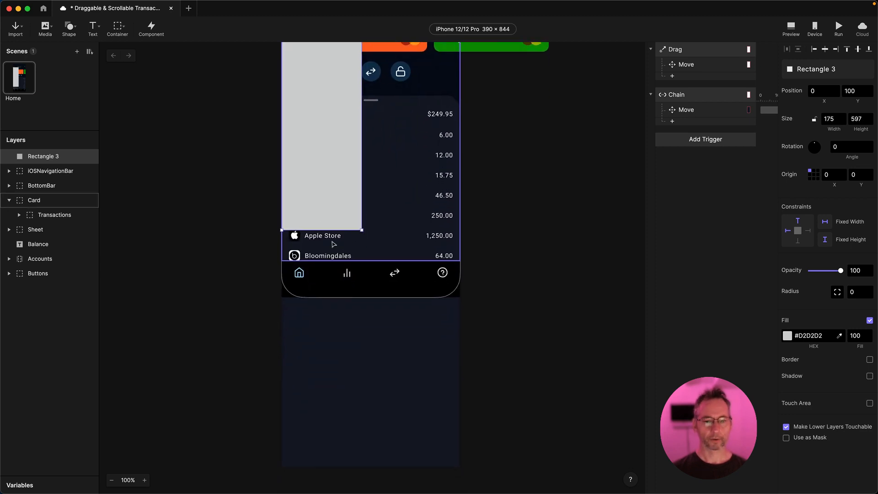
drag(327, 229, 324, 380)
key(super+z)
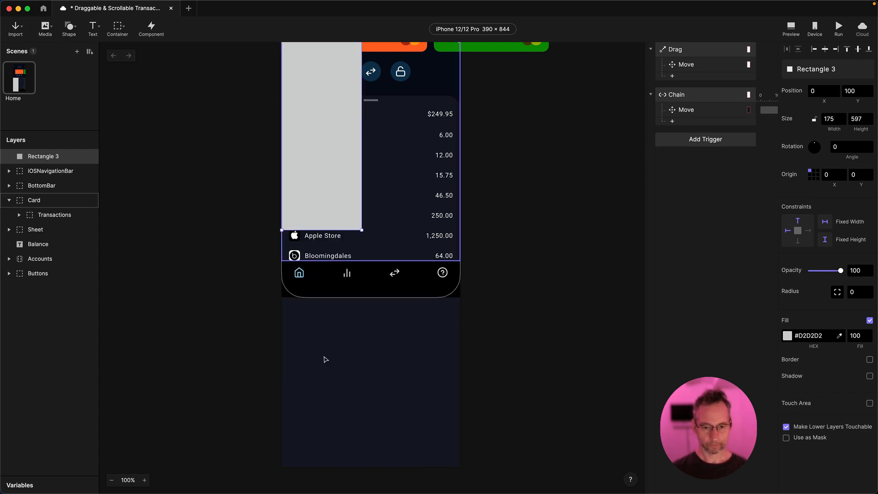
drag(311, 230, 320, 400)
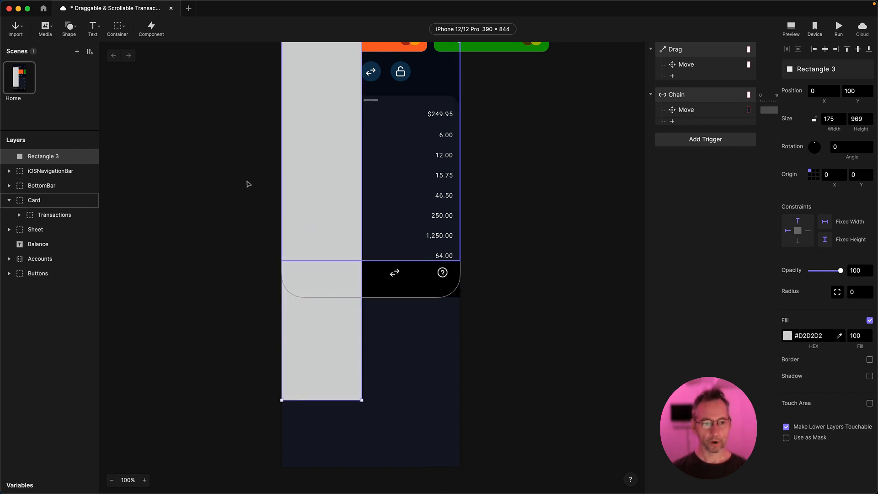
Turn off Clip Sublayers for the Card container so the full transaction list shows
click(372, 228)
click(40, 215)
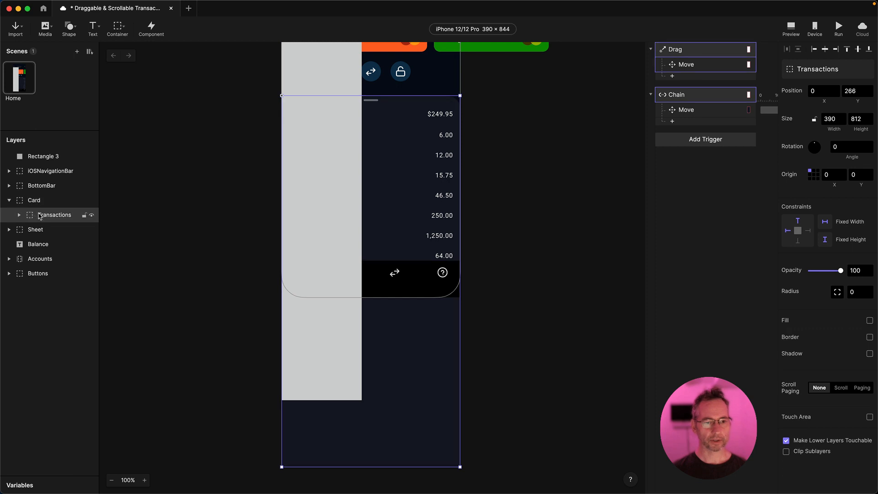
click(86, 200)
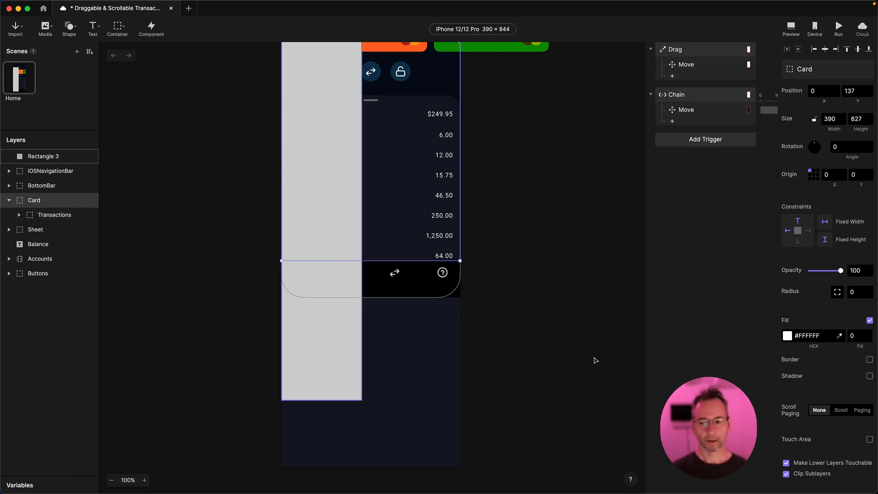
click(786, 474)
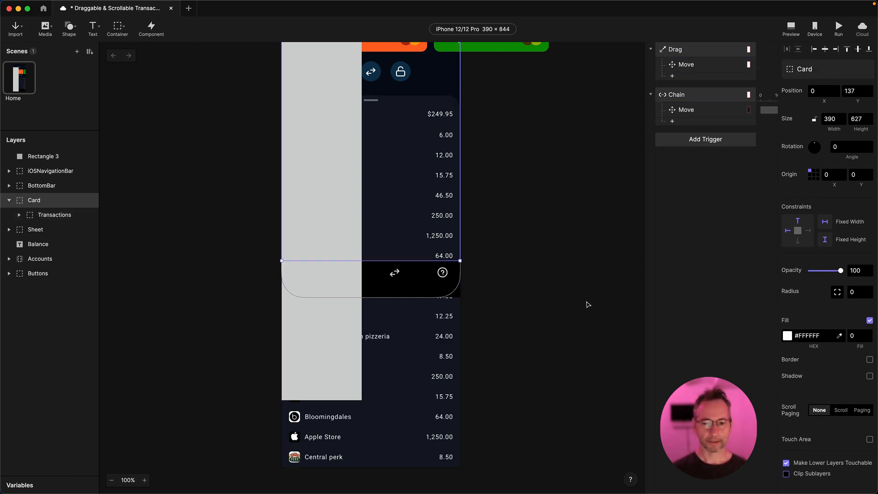
Extend the rectangle down to the end of the transaction list, height 1115, and widen it to about 388
click(28, 157)
drag(328, 401, 330, 466)
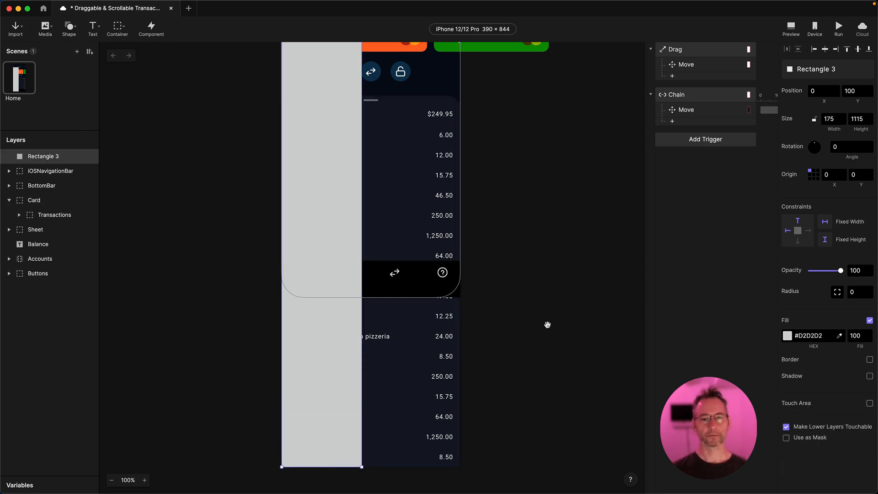
drag(548, 325, 546, 420)
mouse_move(532, 352)
mouse_down()
mouse_move(531, 394)
mouse_move(523, 345)
mouse_up()
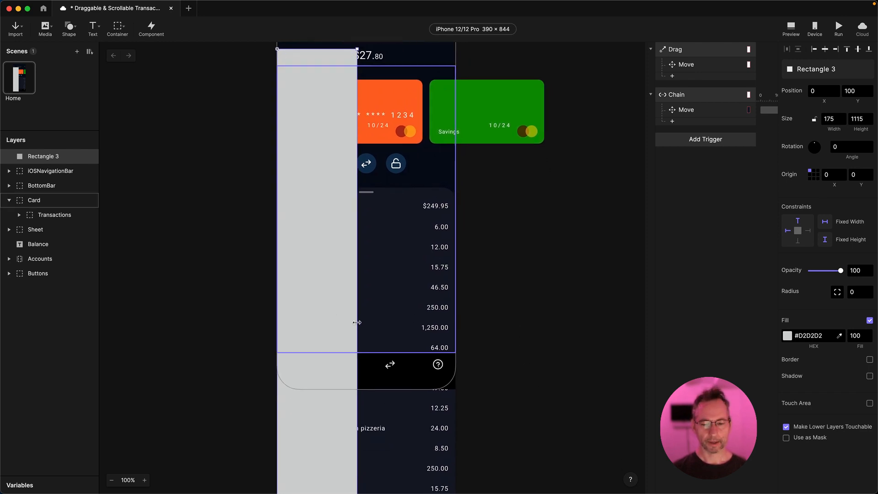
drag(357, 322, 454, 324)
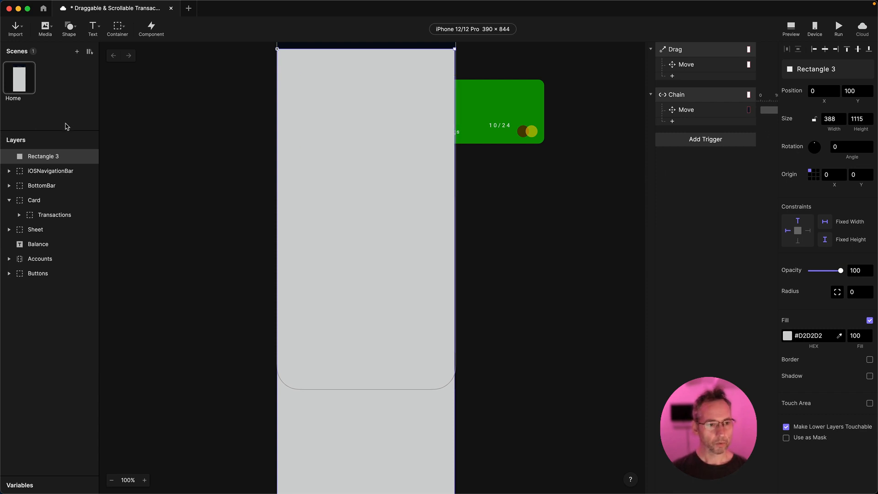
Rename the rectangle layer as NullObj
double_click(41, 157)
text(N)
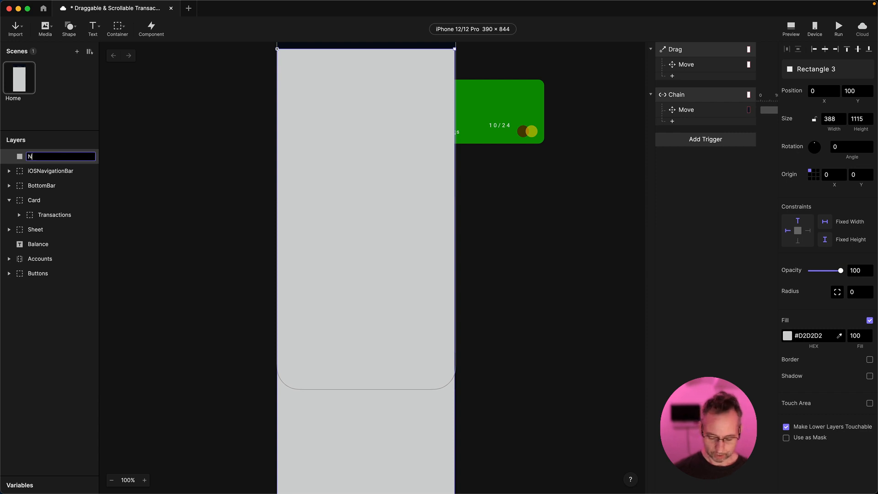
text(ullOb)
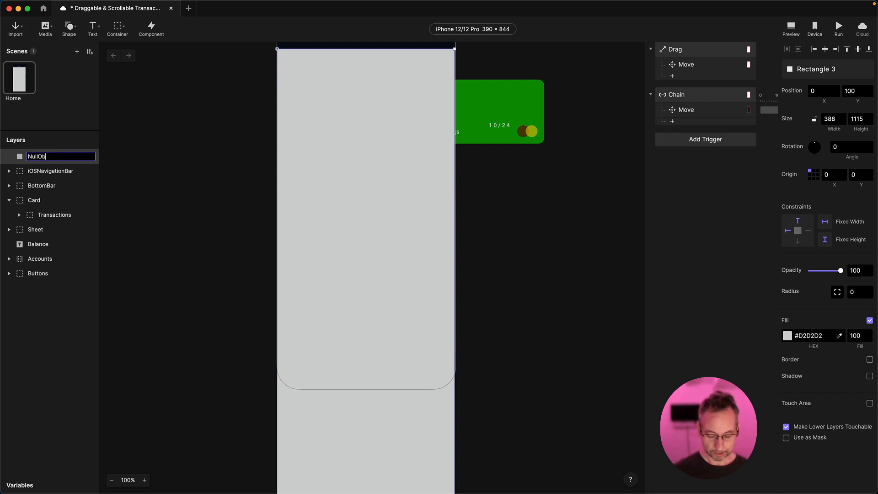
text(j)
key(Return)
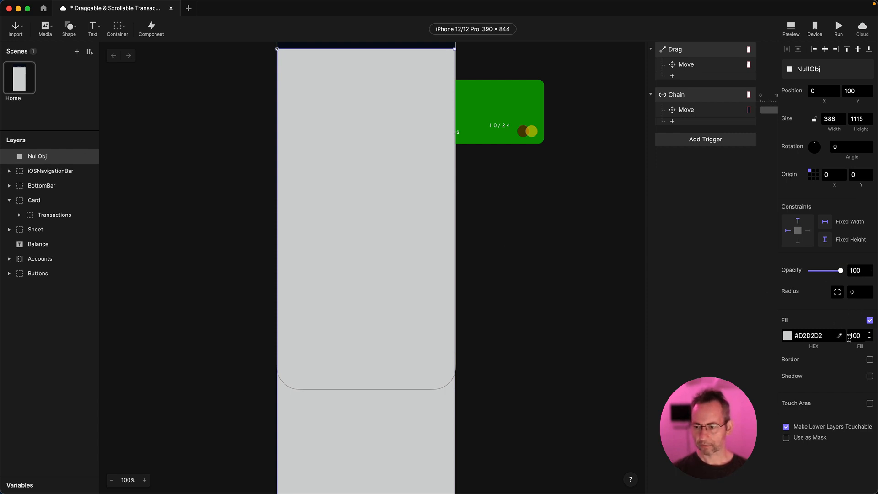
Set NullObj's fill opacity to 50
drag(861, 337, 843, 336)
text(50)
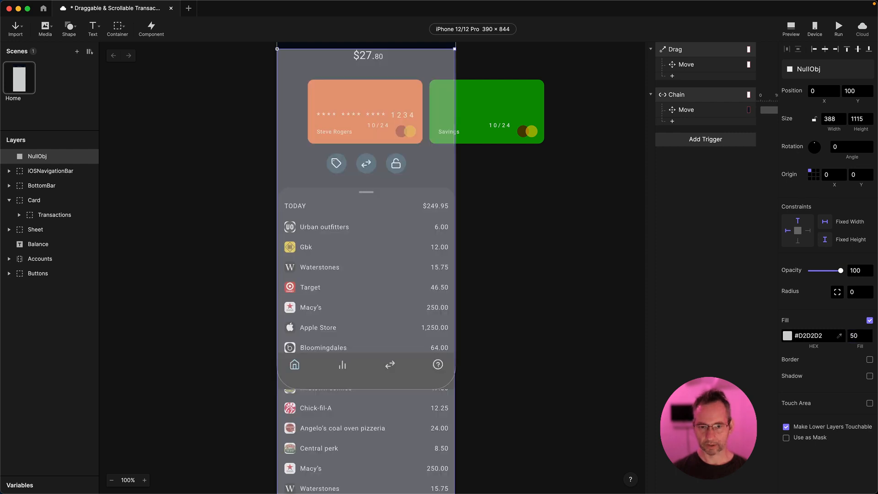
key(Return)
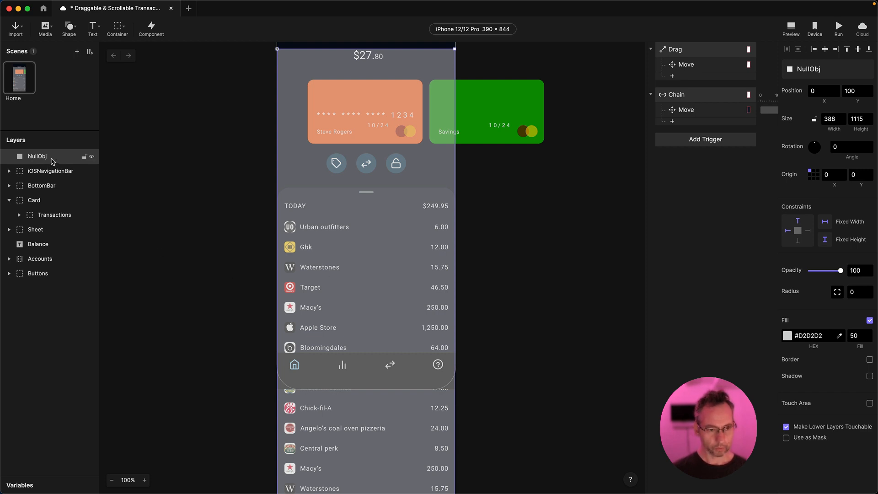
Group NullObj into a container and name that container NullContainer
key(super+alt+g)
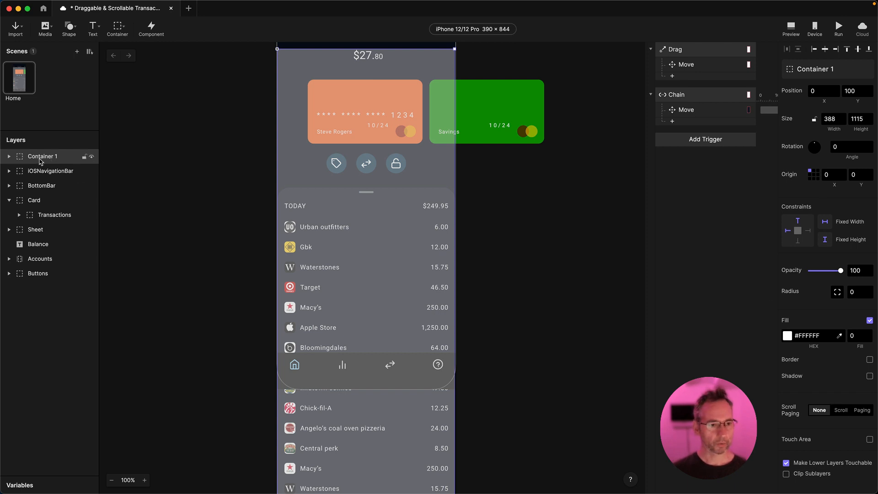
double_click(40, 158)
text(Nu)
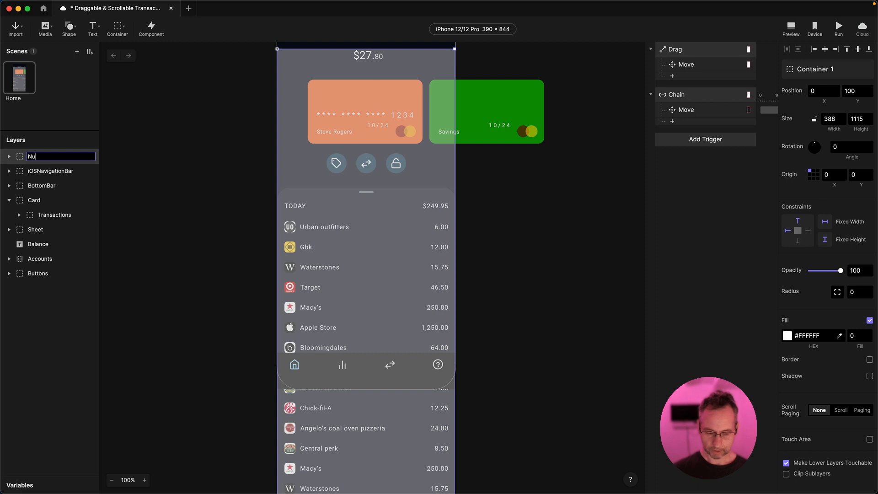
text(llContainer)
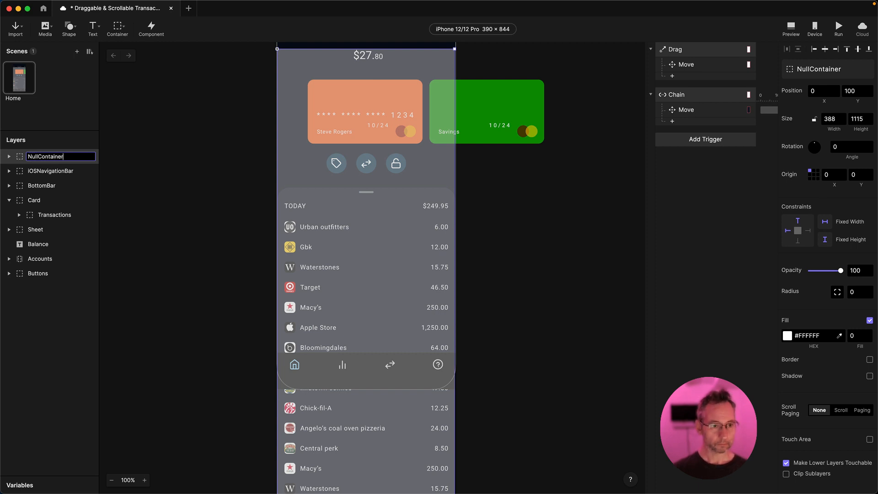
key(Return)
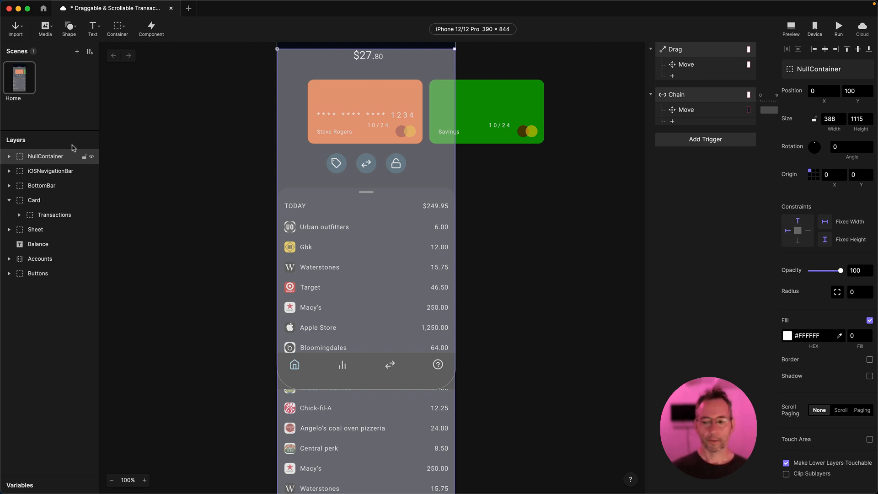
Make NullContainer a Scroll container and shorten its height to about 664, ending at the bottom navigation bar
click(836, 411)
scroll(391, 340, up, 1)
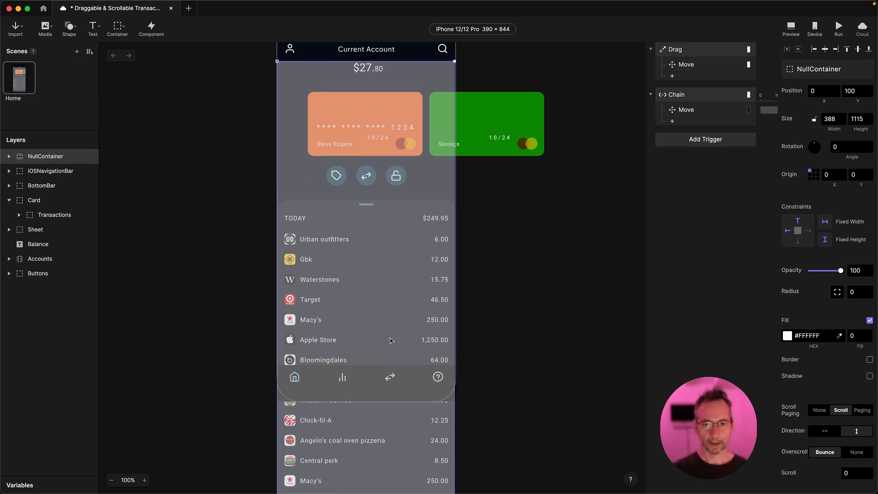
scroll(391, 340, down, 2)
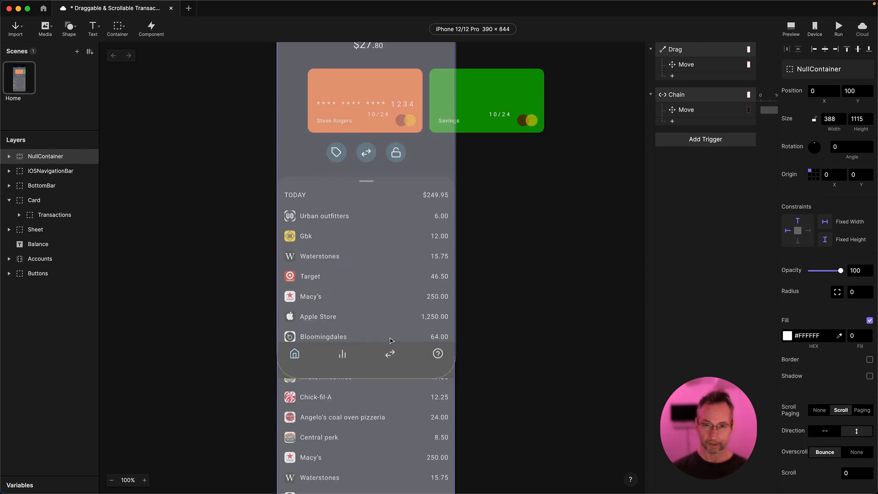
scroll(366, 333, down, 10)
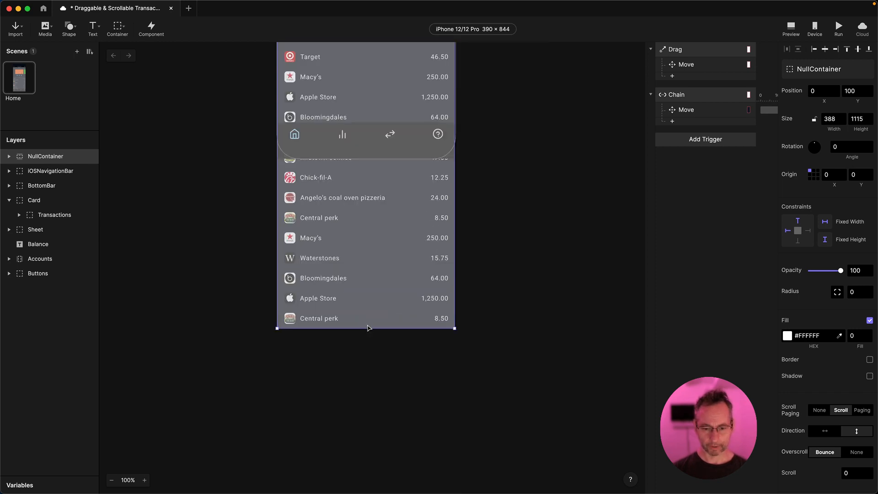
drag(369, 329, 369, 152)
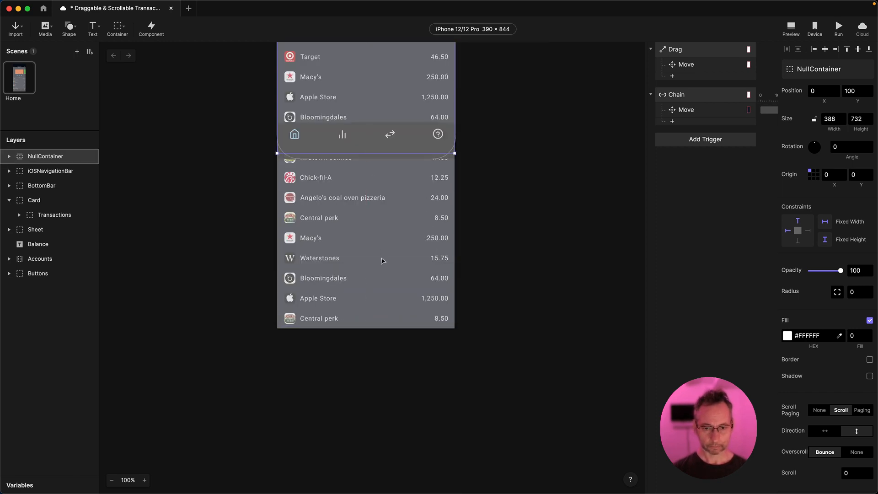
scroll(382, 259, up, 4)
drag(368, 231, 363, 198)
scroll(486, 264, up, 7)
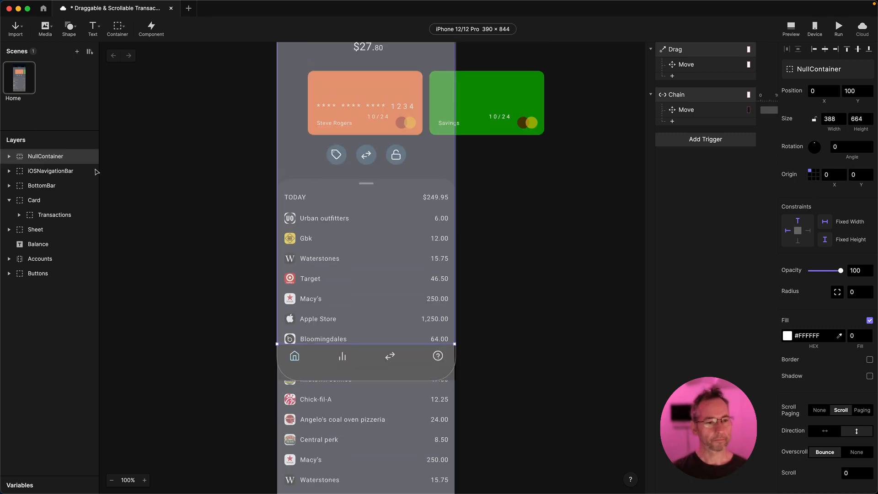
Make the NullObj rectangle inside NullContainer invisible by setting its fill opacity to 0
click(9, 156)
click(46, 172)
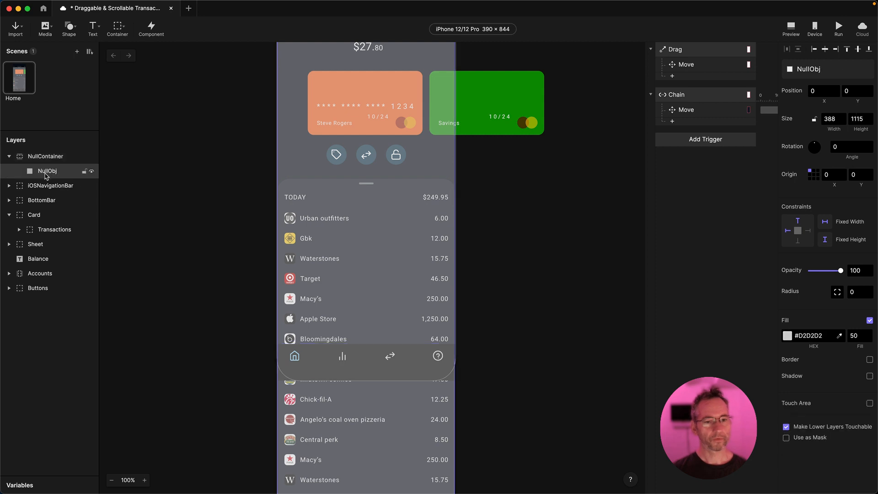
click(858, 337)
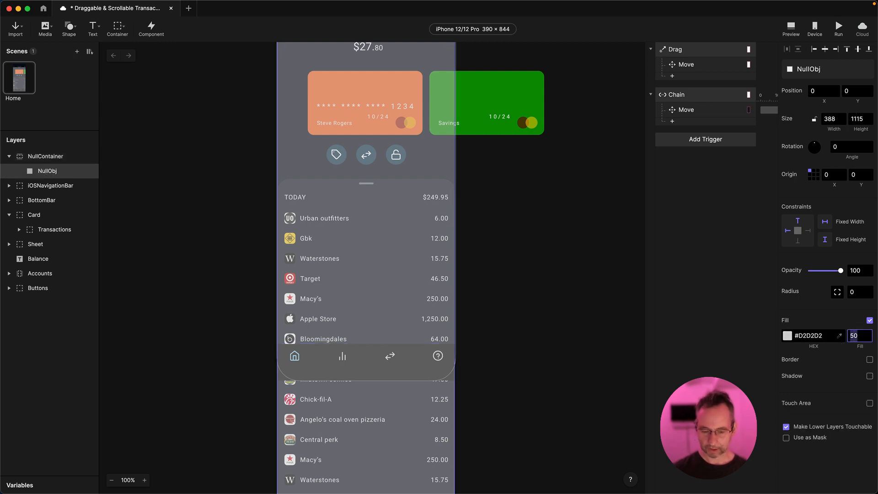
text(0)
key(Return)
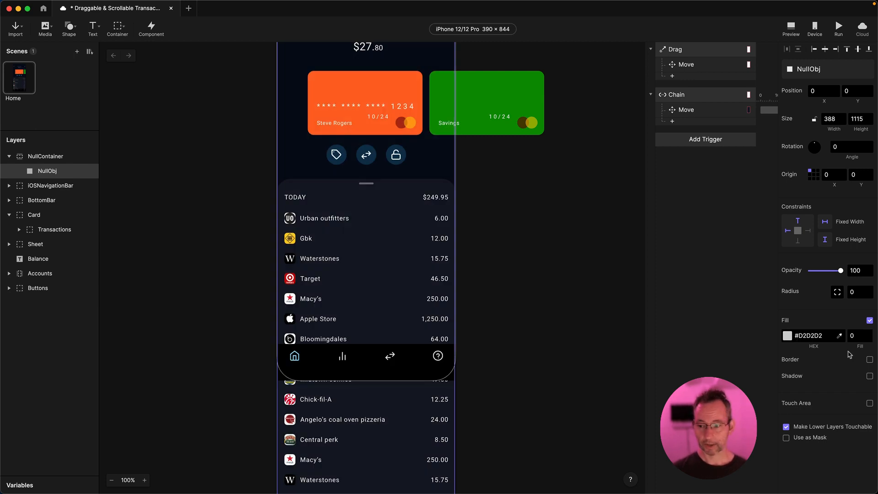
click(854, 336)
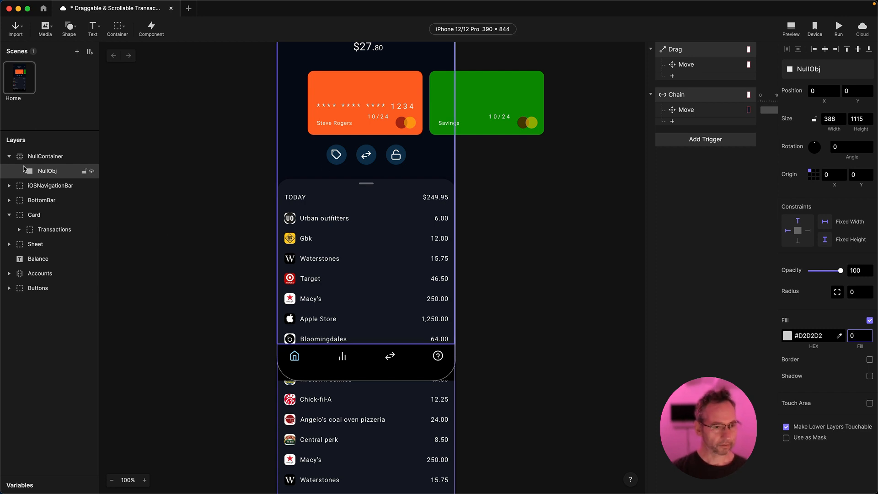
Collapse and lock the NullContainer layer, and select the Card container beneath it on the canvas
click(9, 157)
click(84, 157)
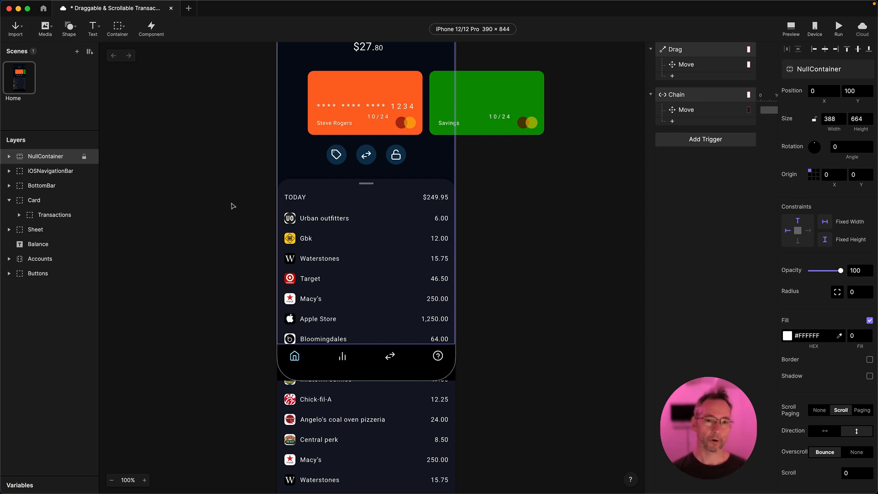
click(574, 265)
click(389, 269)
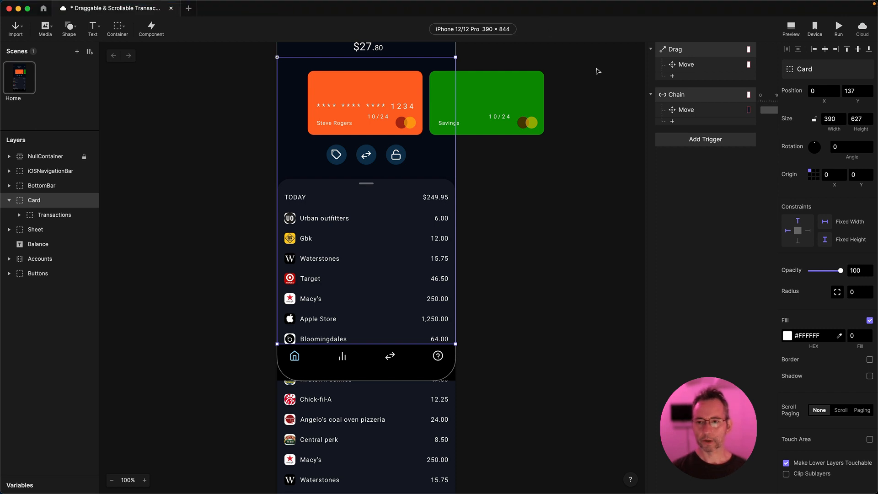
Delete the existing Drag and Chain triggers together with their Move responses
click(688, 50)
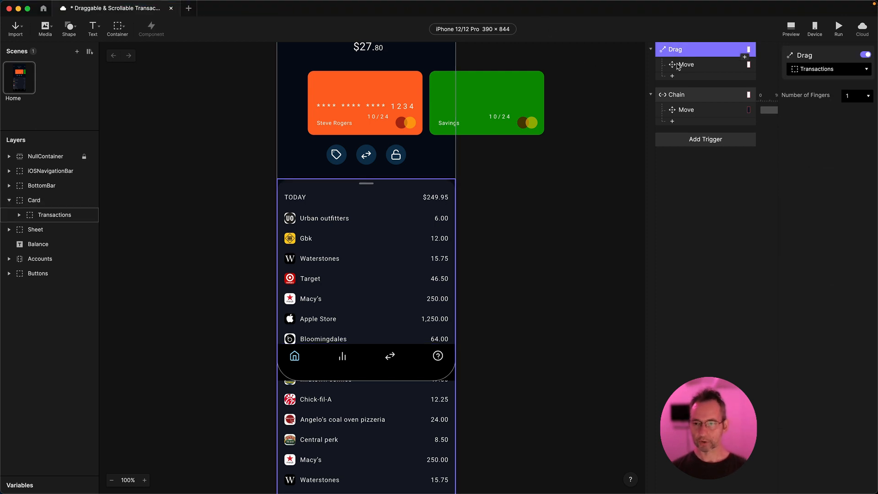
click(679, 65)
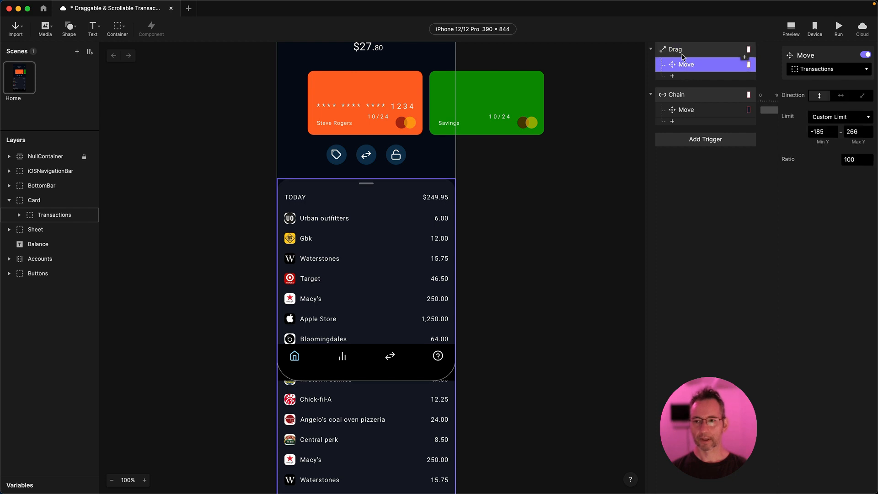
click(681, 50)
key(BackSpace)
click(680, 50)
key(BackSpace)
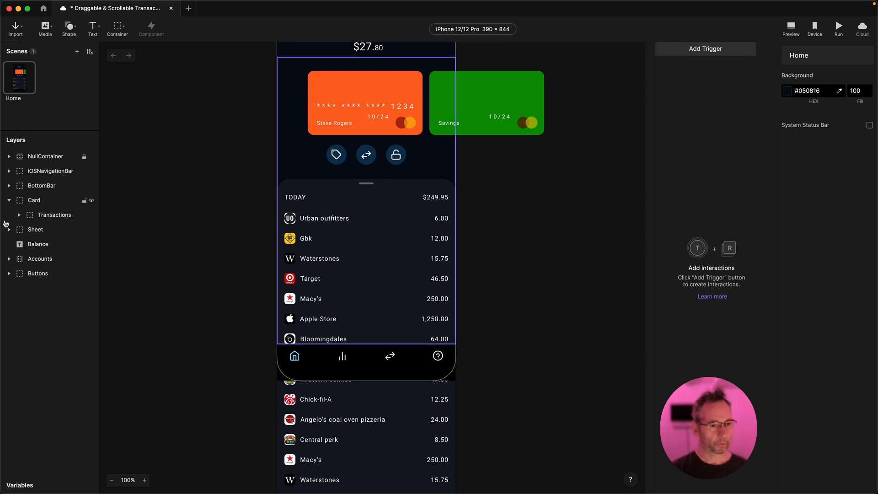
Compare the Y positions of the Transactions container, its nested Rows container, and NullObj inside NullContainer
click(40, 219)
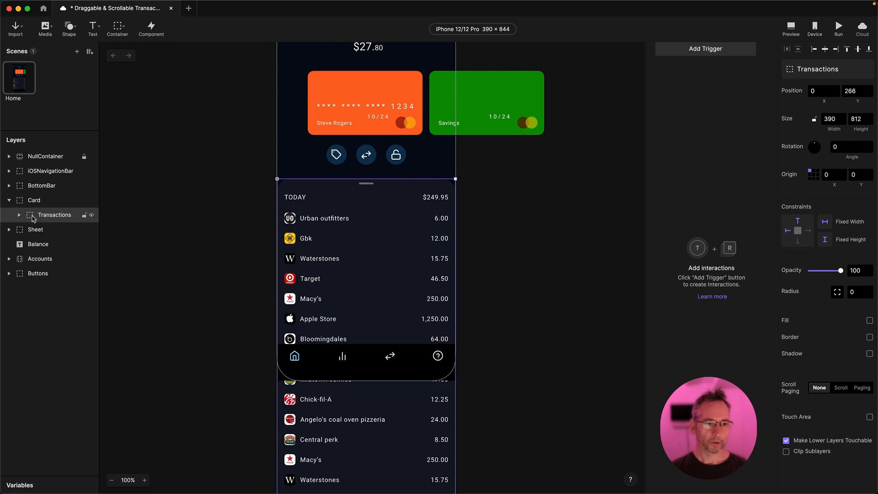
click(20, 215)
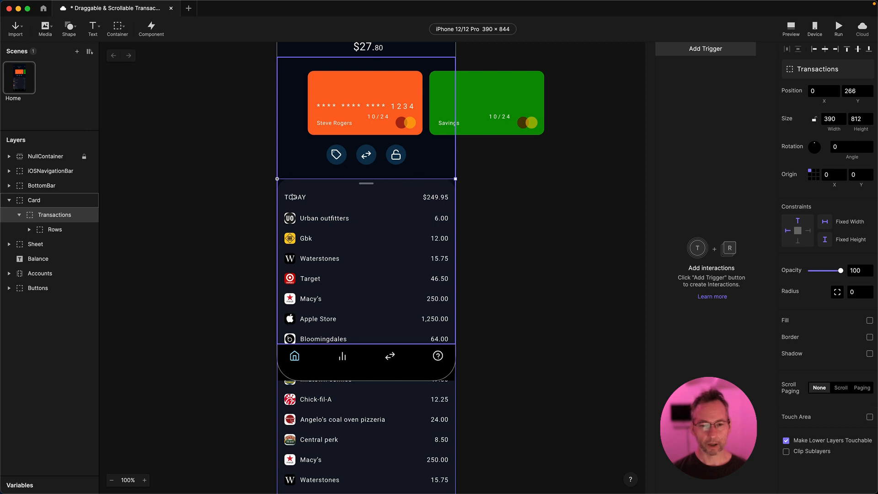
click(44, 230)
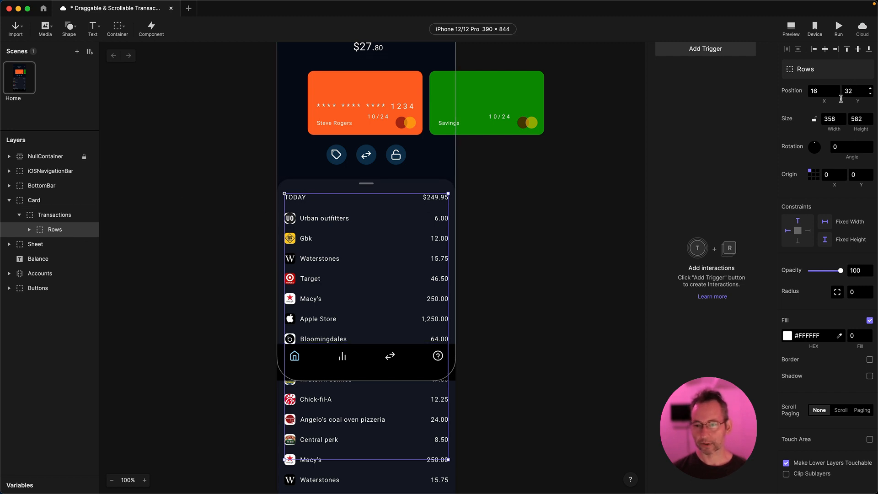
click(55, 215)
click(52, 231)
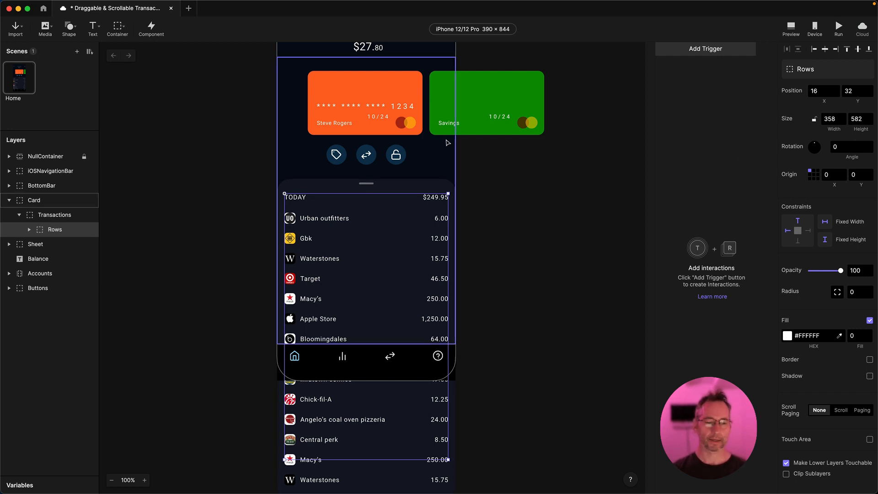
click(39, 218)
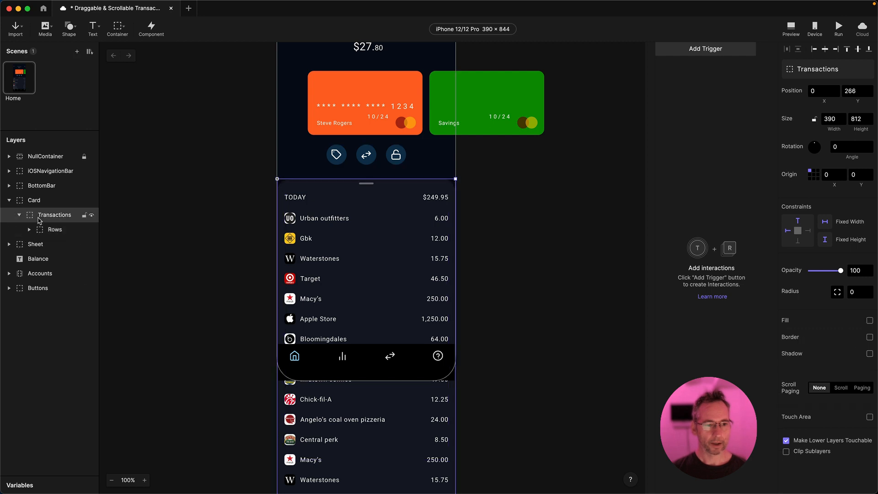
click(41, 231)
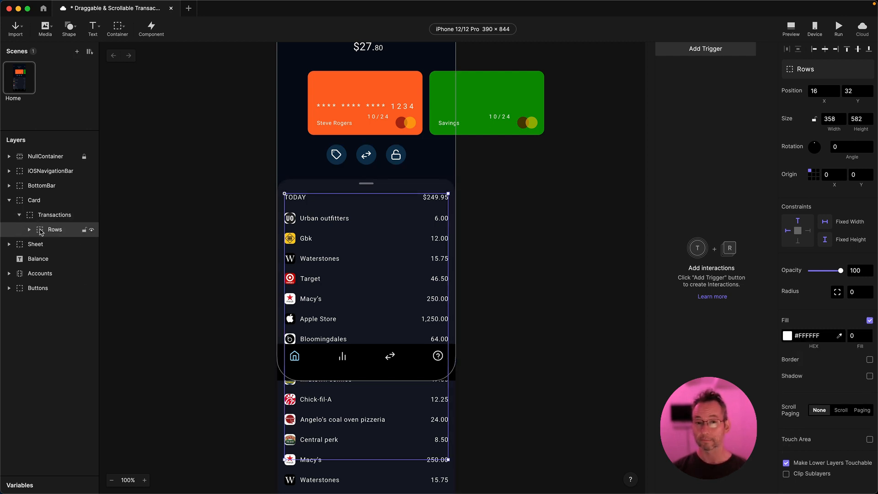
click(9, 157)
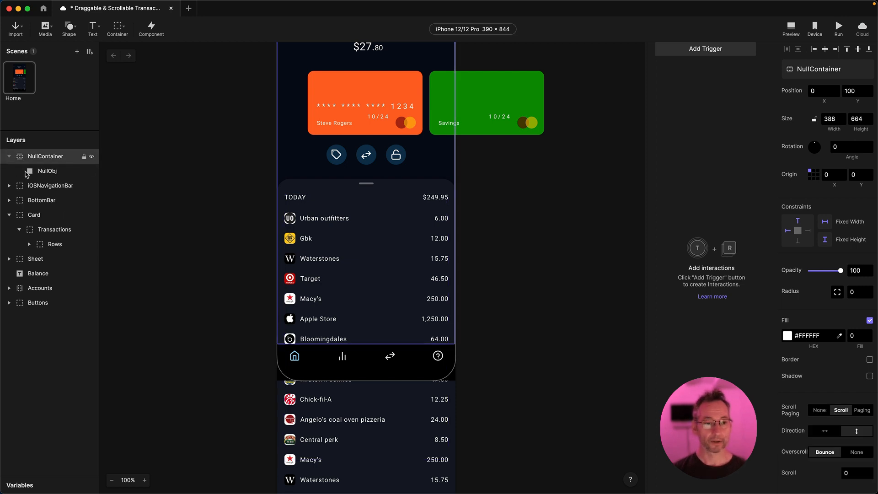
click(47, 171)
click(9, 156)
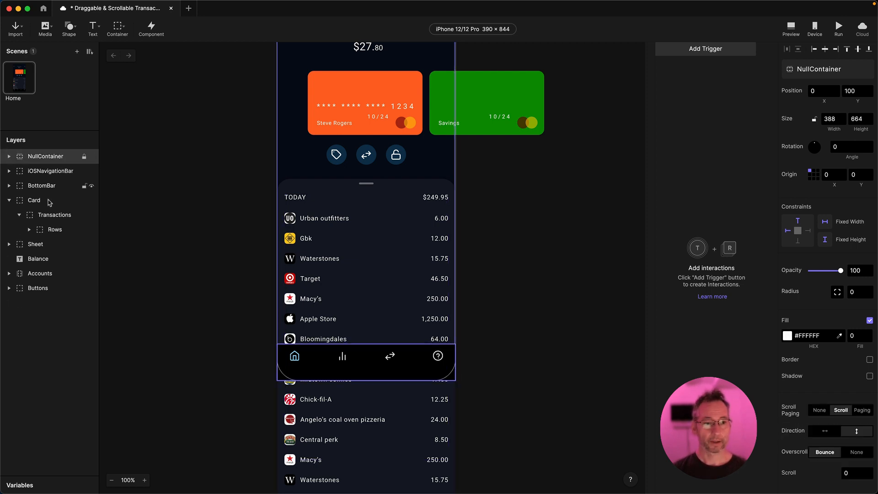
click(9, 156)
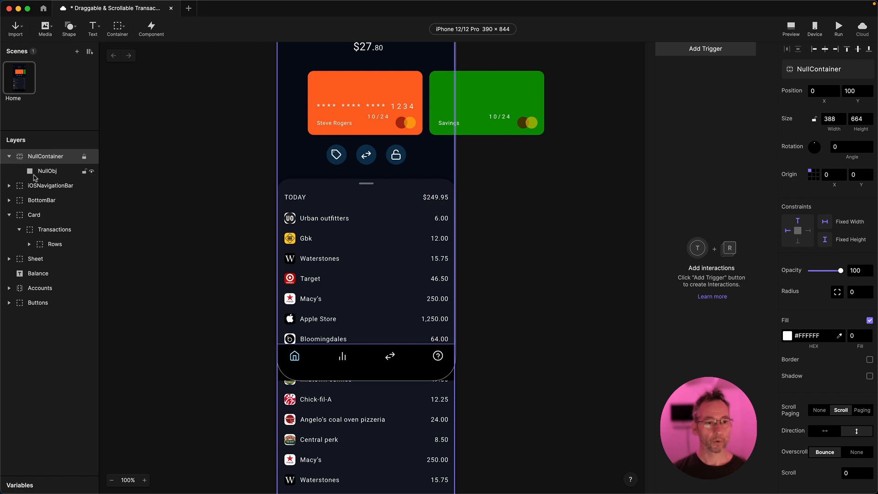
click(47, 171)
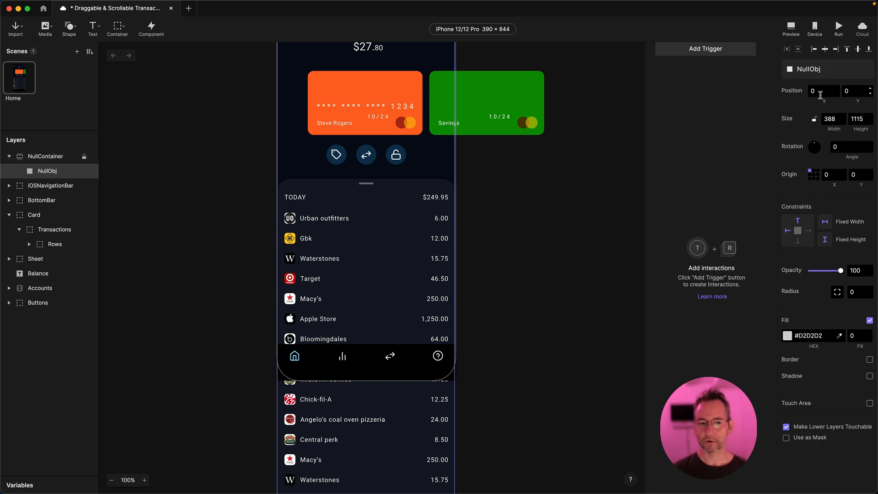
click(10, 159)
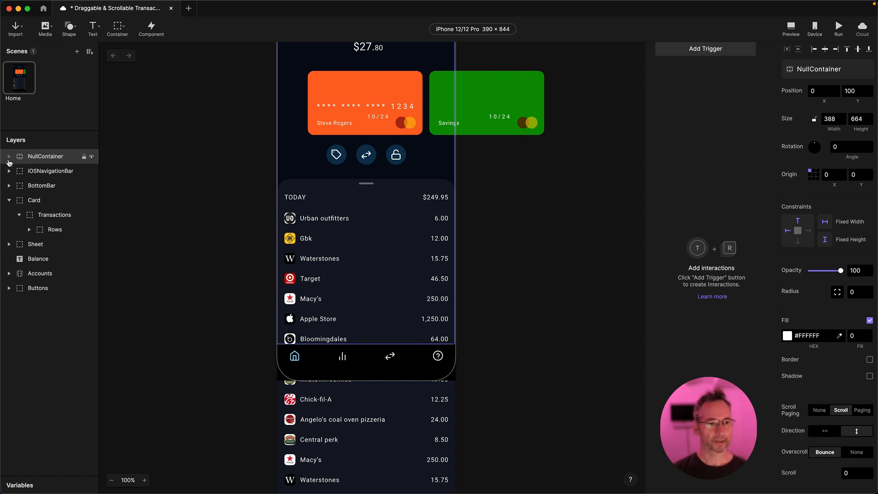
Set the Y position of the Rows container inside Transactions to 0
click(60, 232)
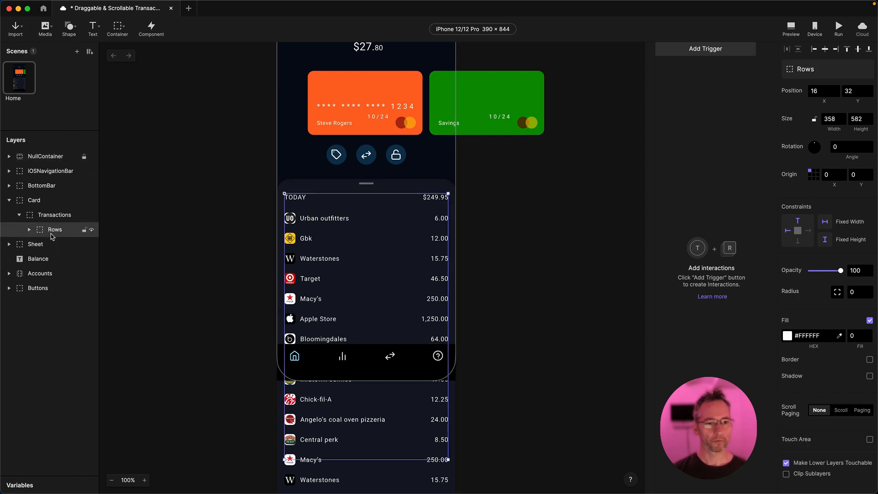
click(848, 91)
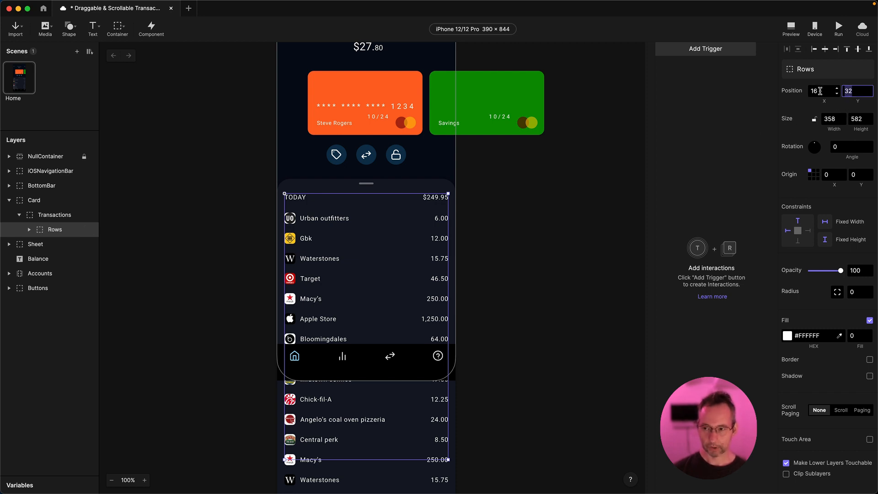
text(0)
key(Return)
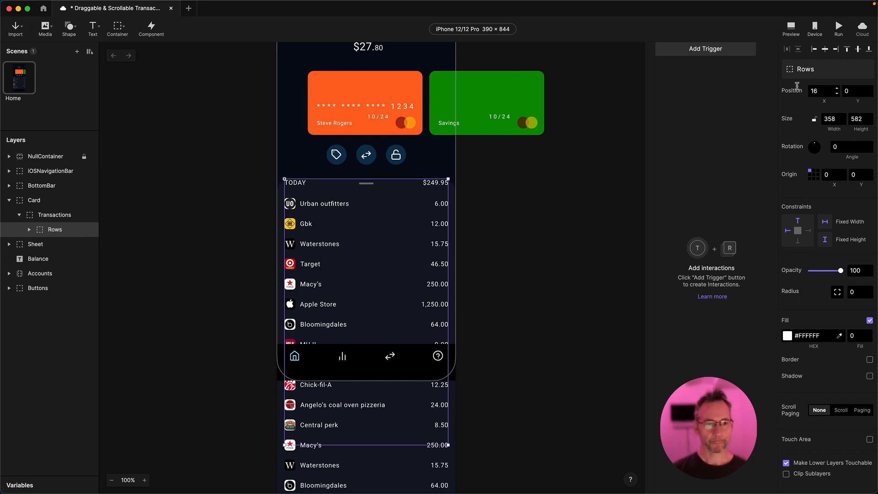
Offset the Transactions container down by 32, to a Y position of 298
click(53, 215)
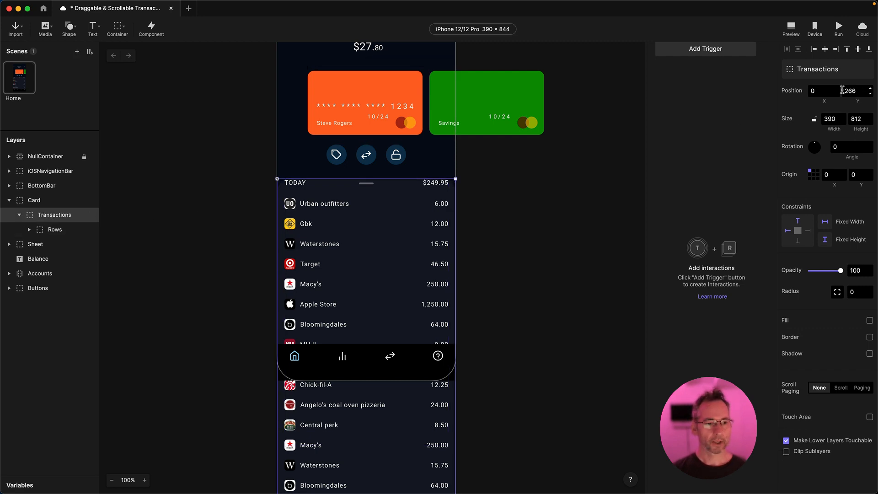
click(859, 94)
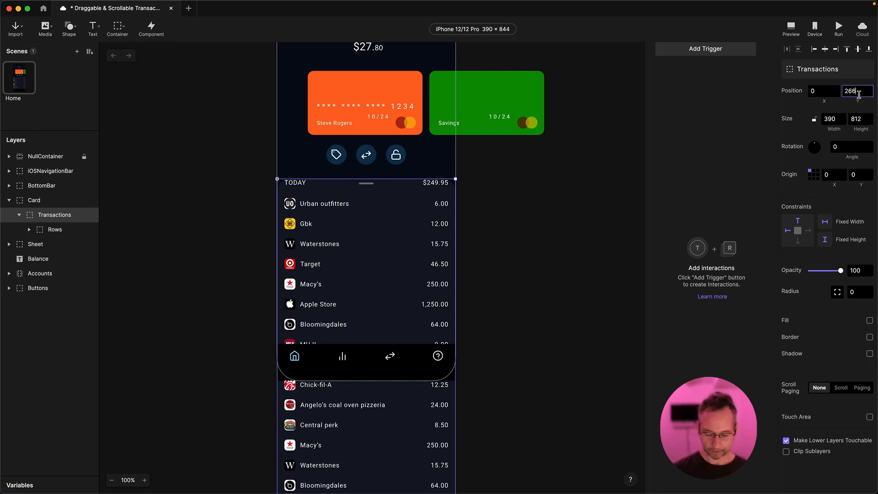
text(+32)
key(Return)
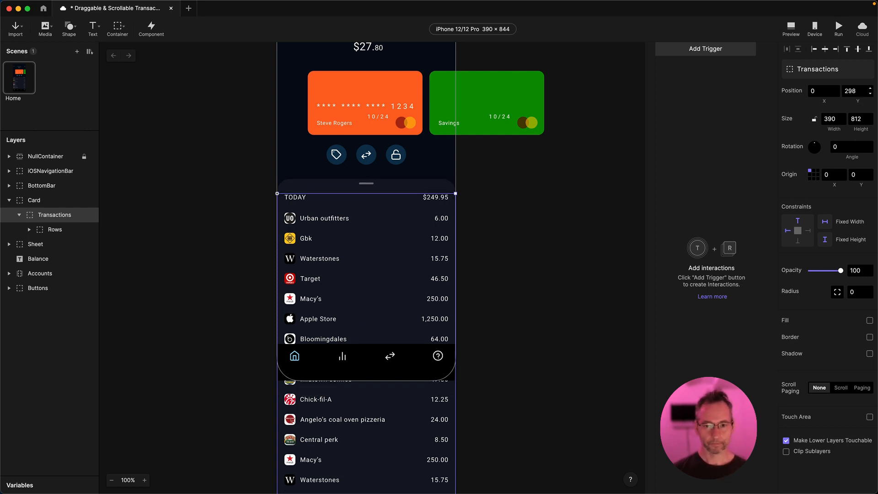
click(46, 231)
click(44, 220)
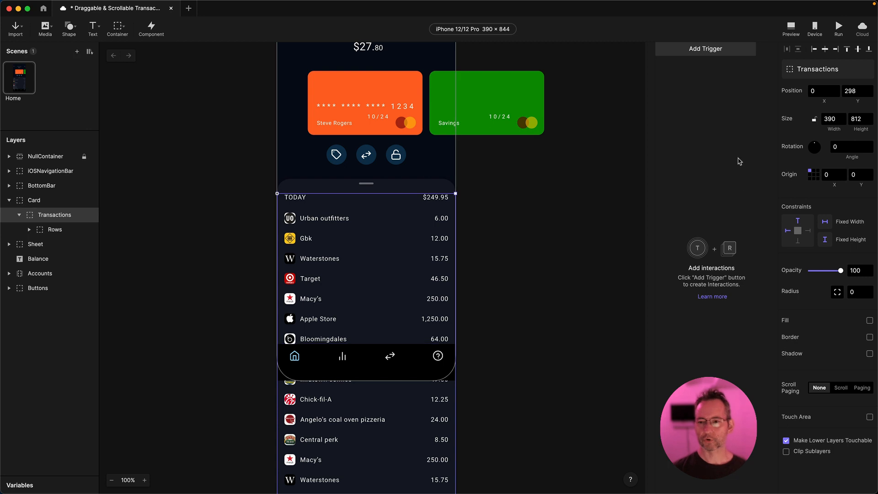
Add a Chain trigger driven by the Scroll property of NullContainer
key(Escape)
click(686, 49)
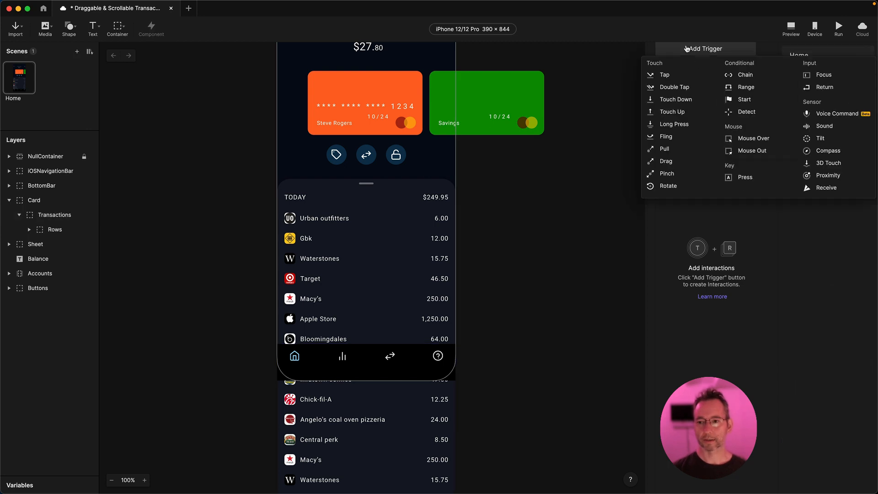
click(750, 77)
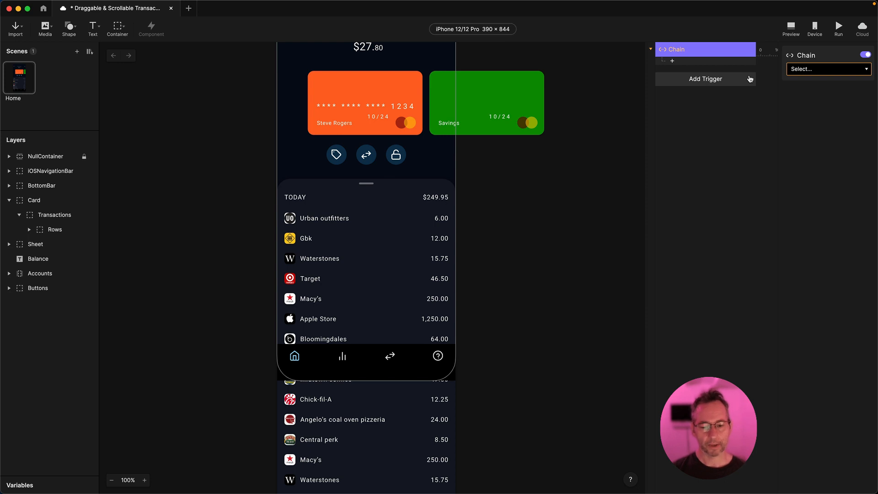
click(805, 73)
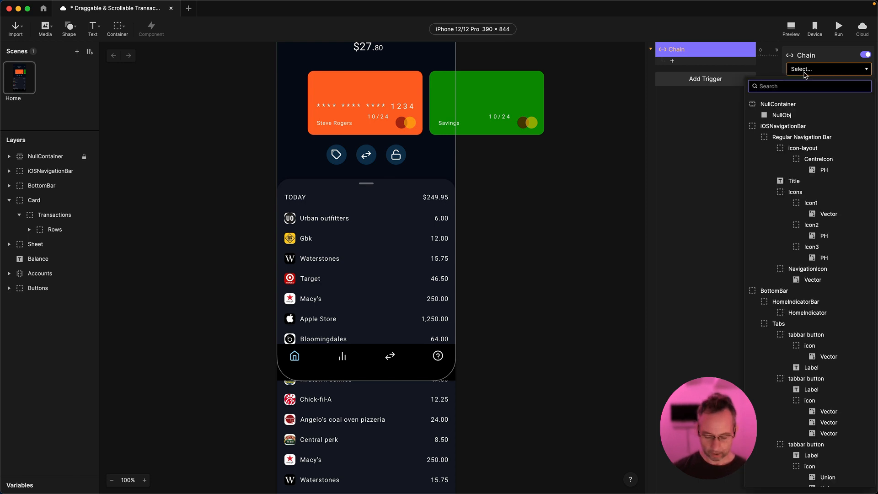
text(nul)
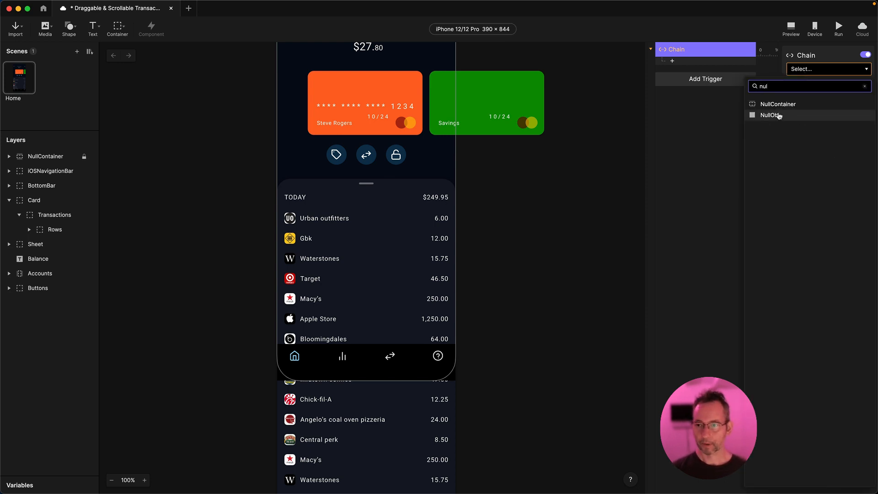
click(781, 108)
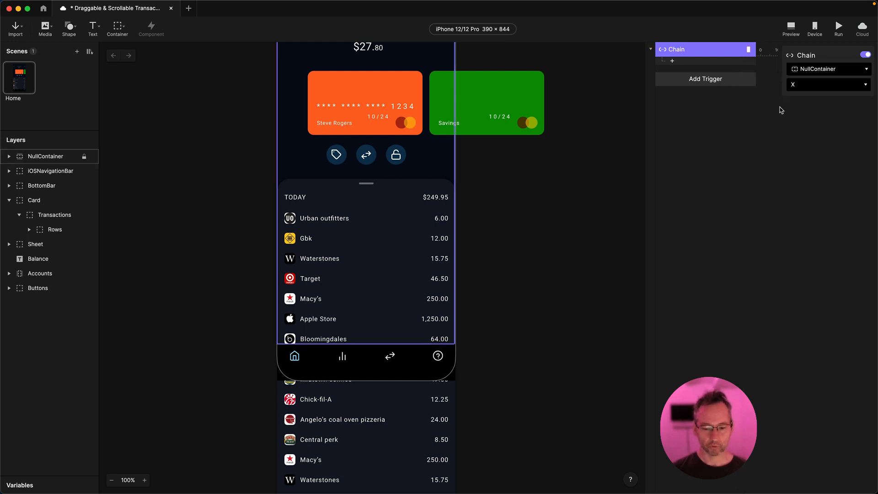
click(805, 89)
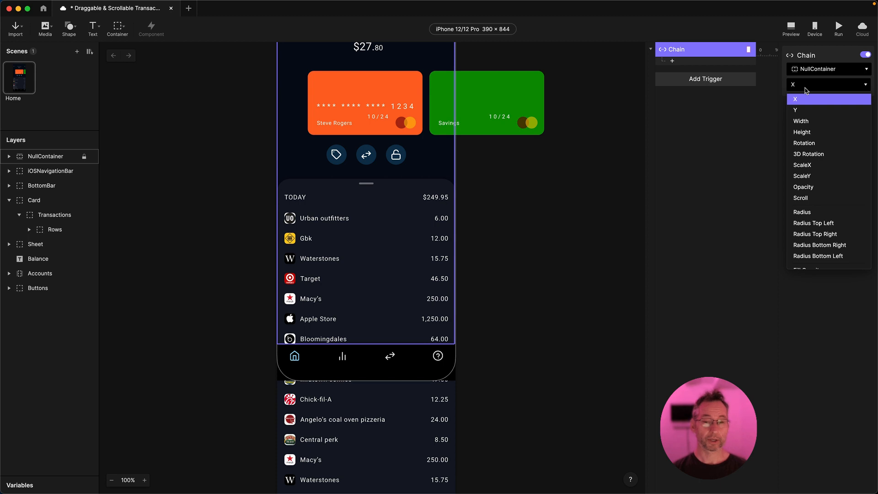
click(813, 198)
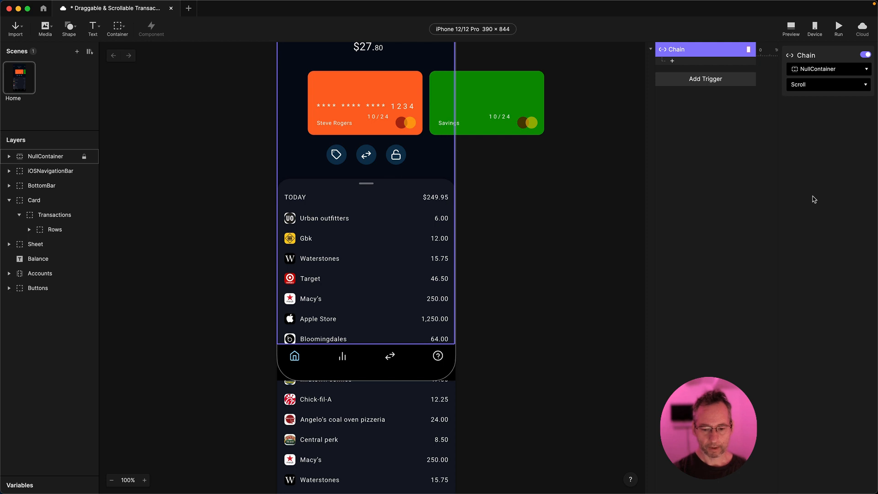
Add a Move response to the NullContainer Chain trigger and target it at the Rows container
click(672, 61)
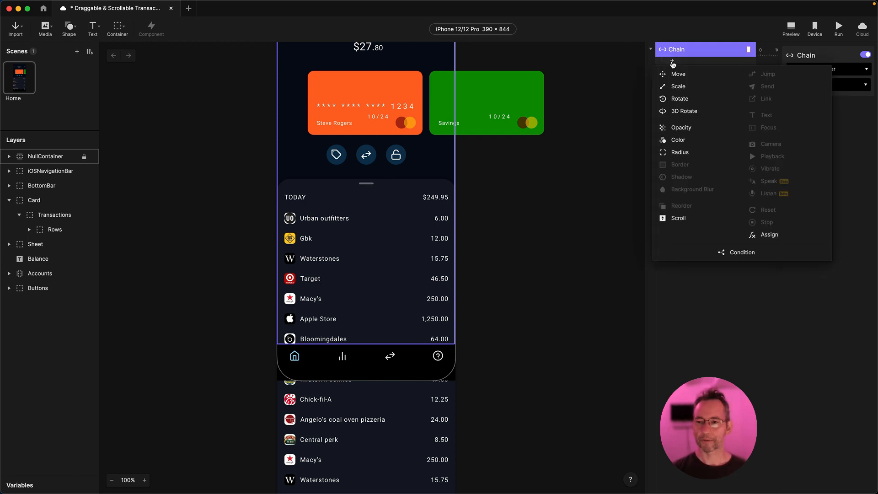
click(680, 74)
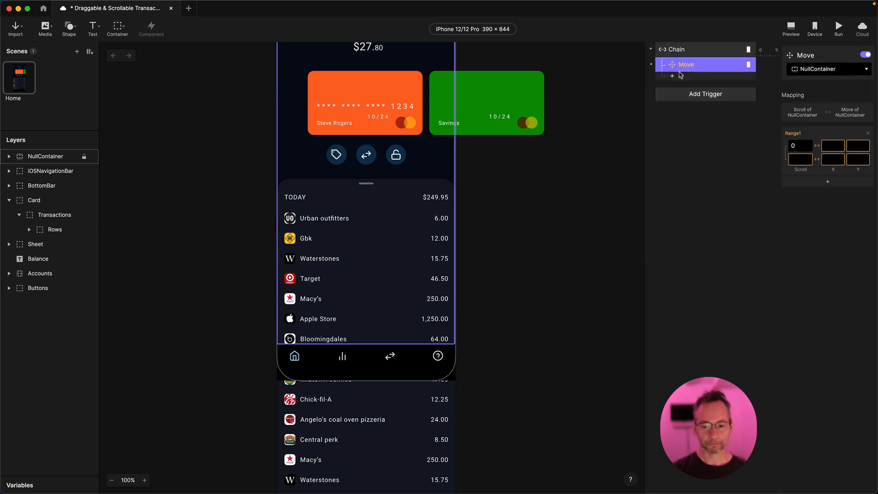
click(809, 70)
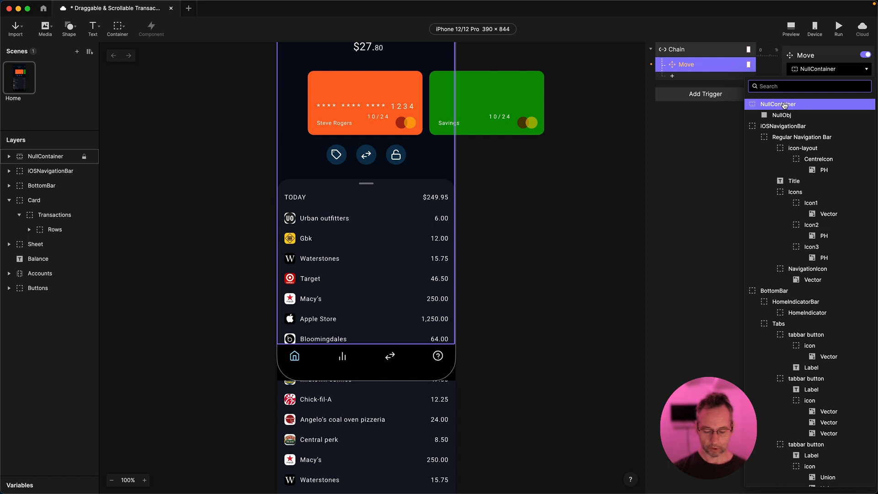
text(row)
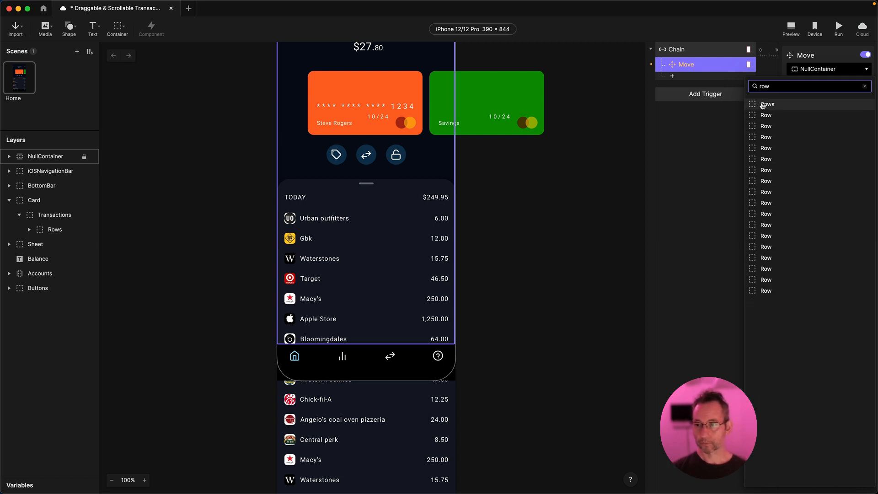
click(768, 105)
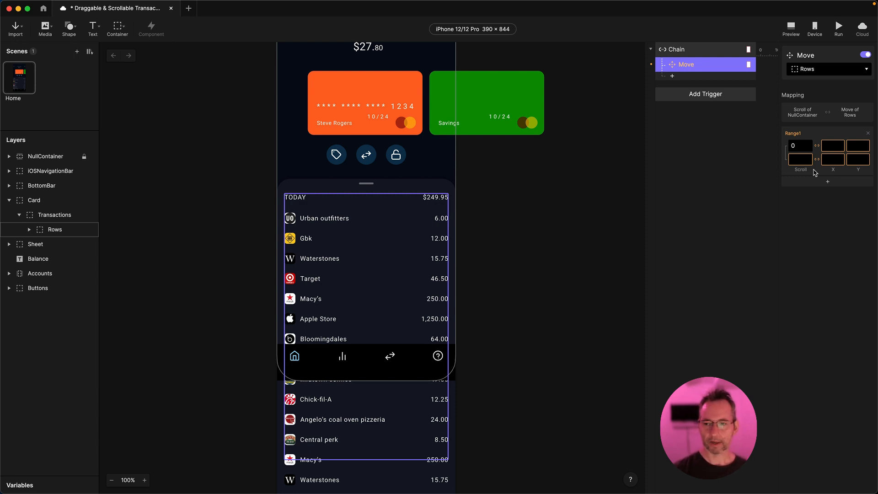
Set the Scroll range of the Rows Move mapping to run from -50 to 500
click(798, 145)
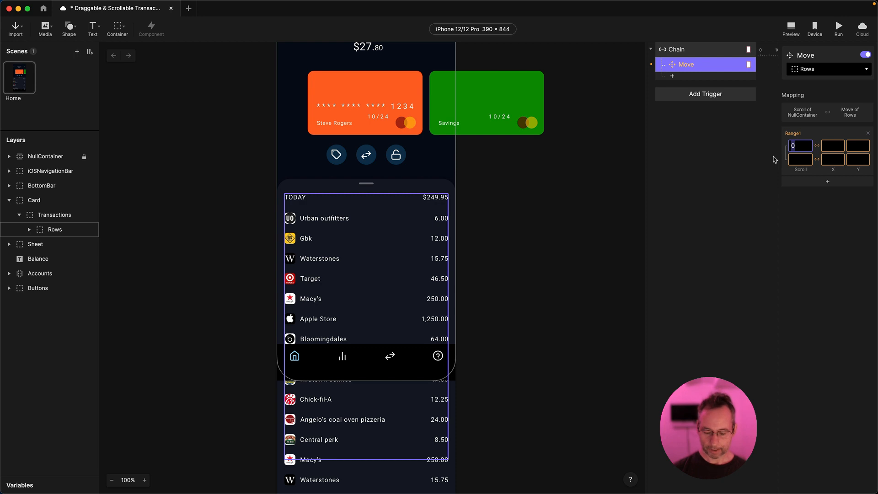
text(-50)
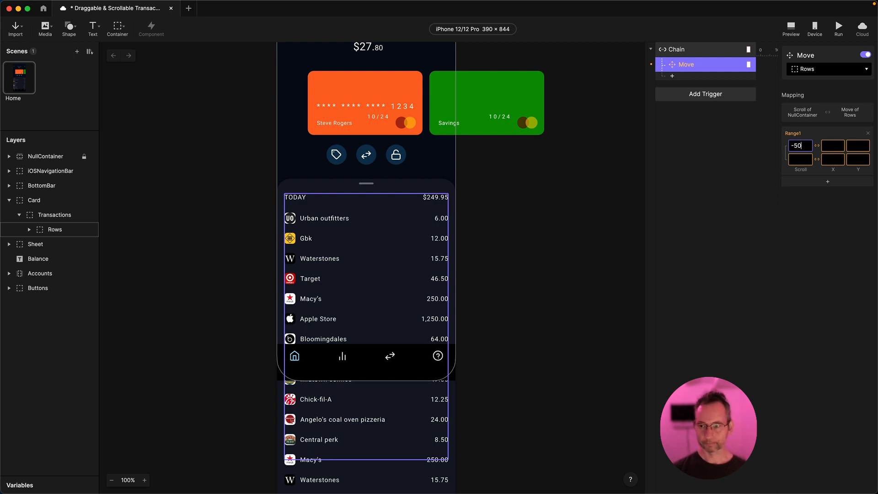
key(Return)
click(800, 159)
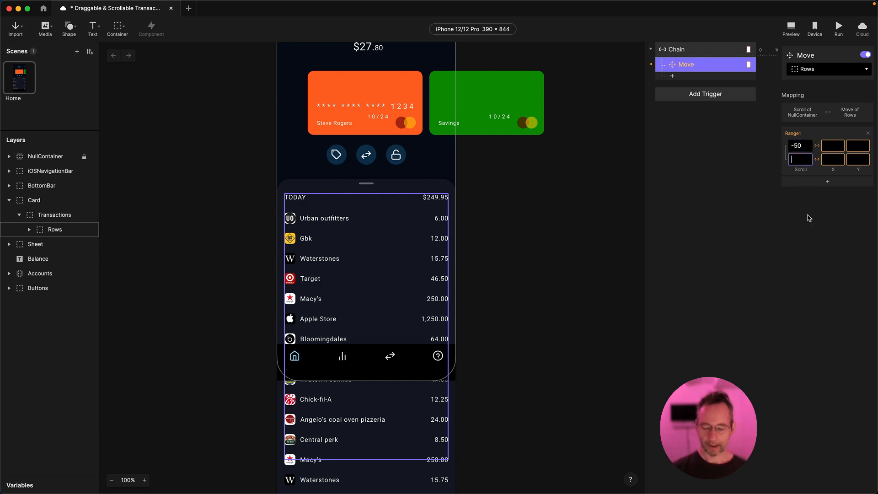
text(500)
key(Return)
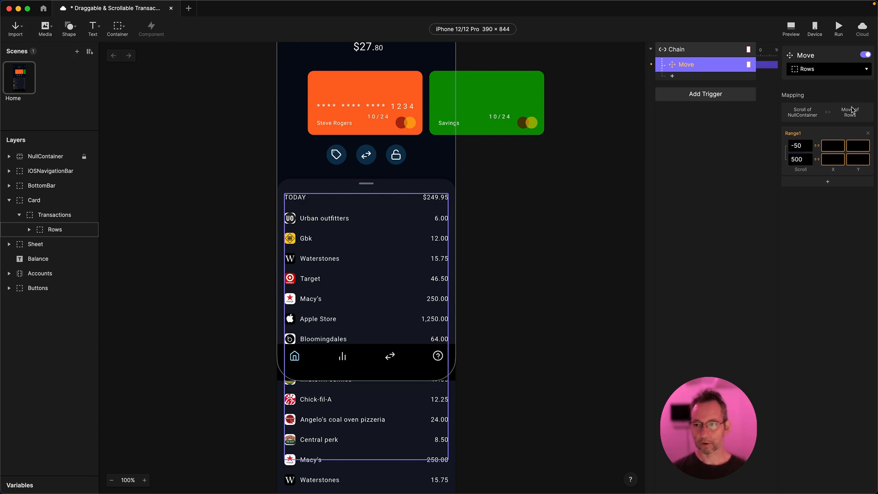
Map the Rows Y position from 50 at the range start to -500 at its end
click(853, 146)
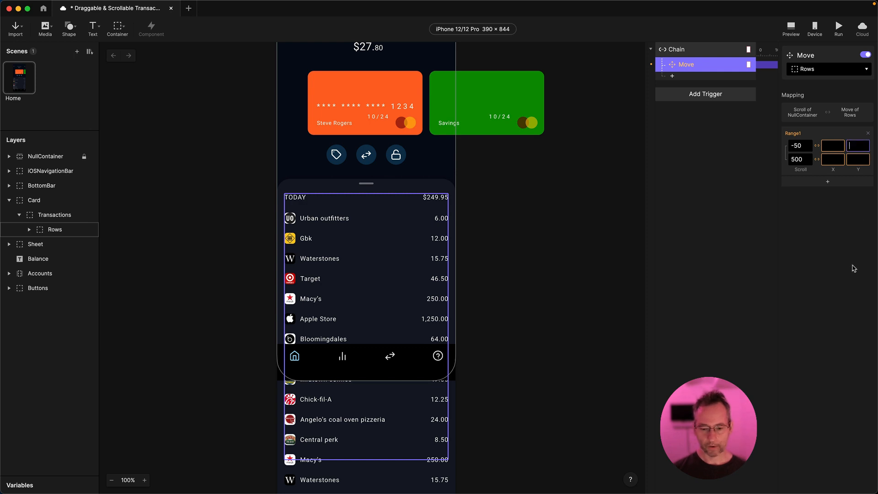
text(50)
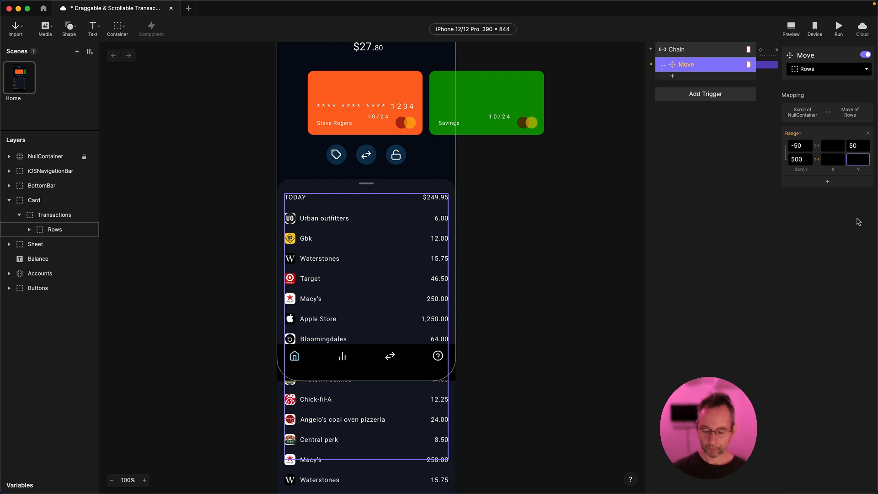
text(-500)
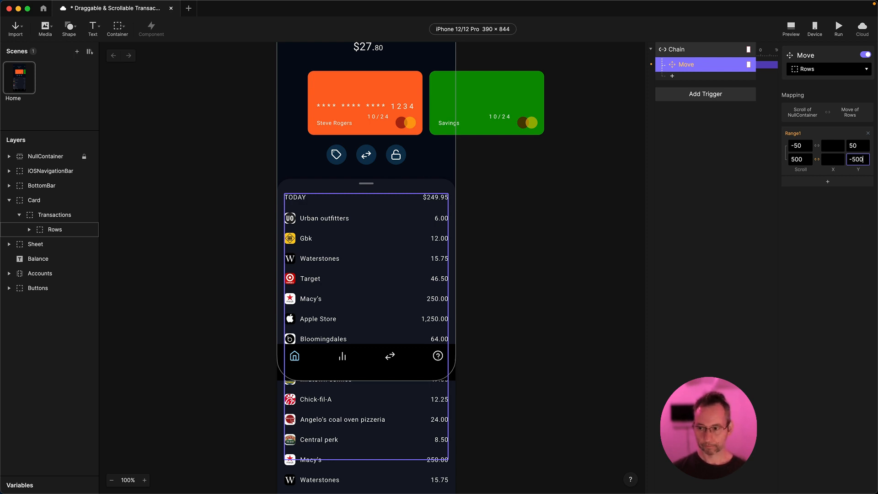
key(Return)
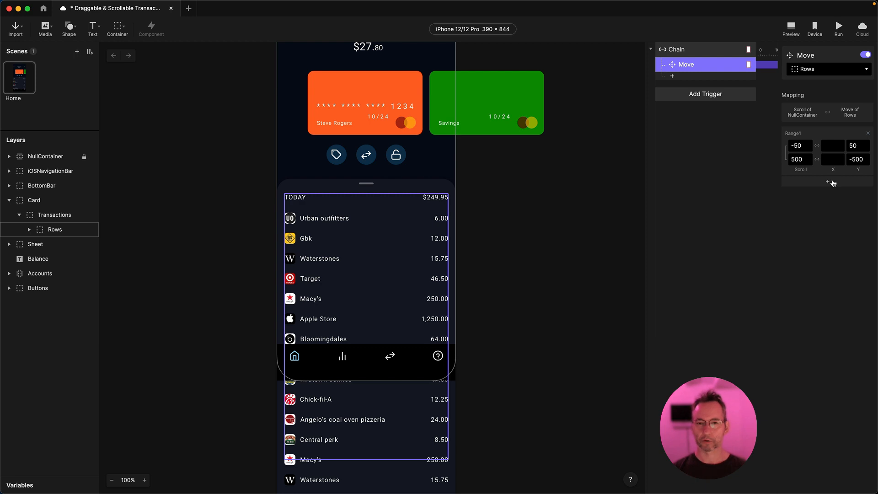
Add a second Move response to the NullContainer Chain trigger and target it at the Sheet container
scroll(479, 145, up, 5)
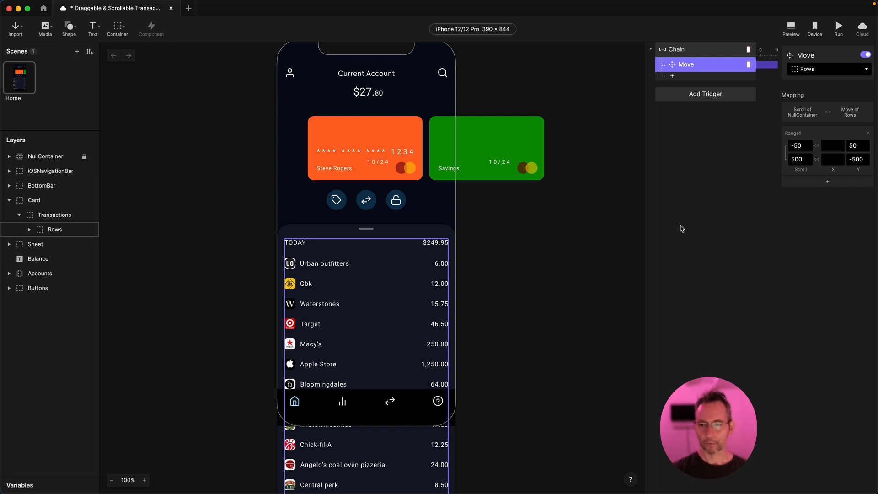
click(673, 76)
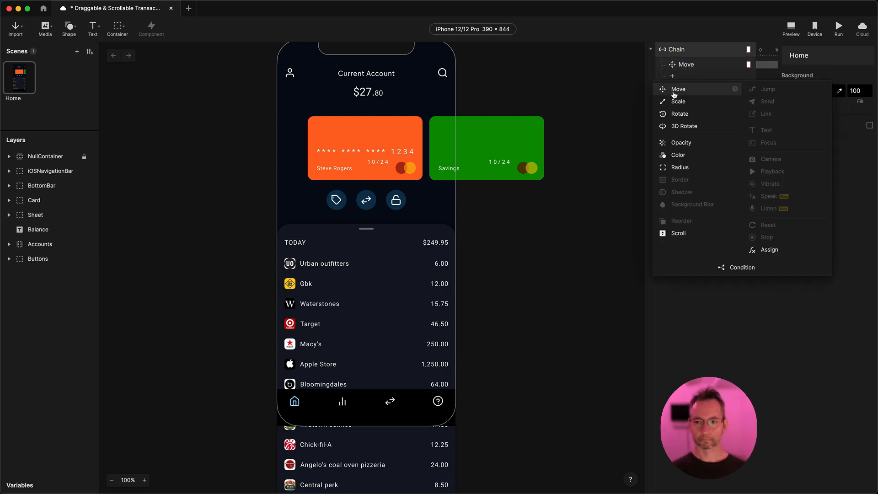
click(675, 90)
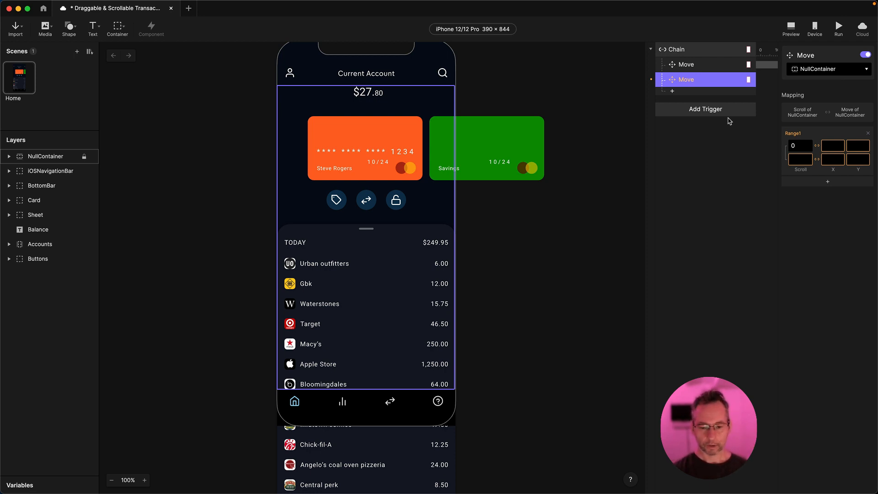
click(814, 73)
text(shee)
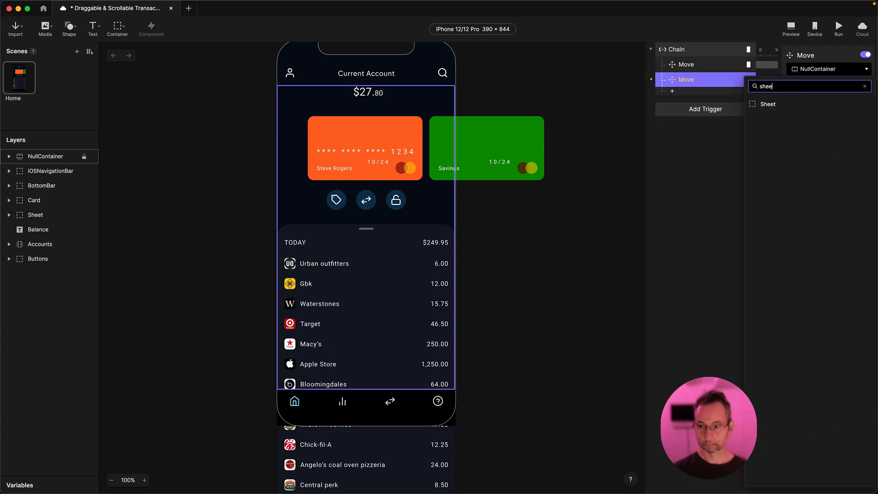
click(768, 105)
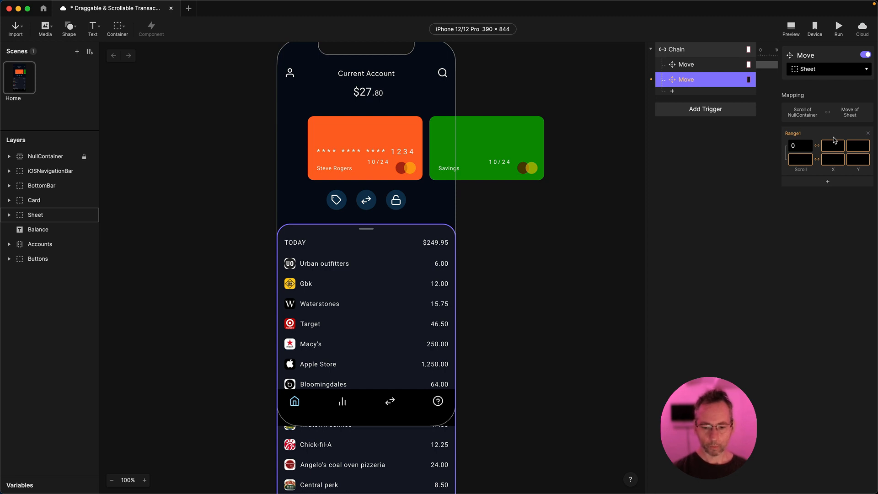
Set the starting Scroll value of the Sheet Move mapping to -50
click(794, 146)
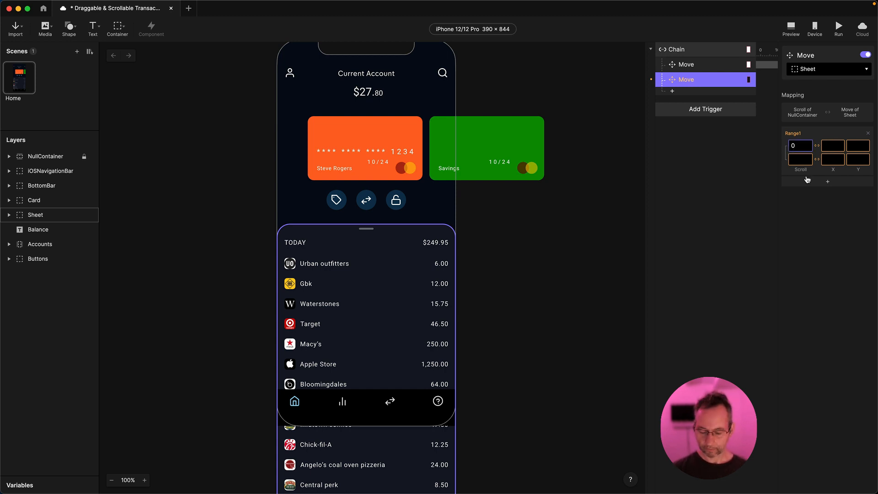
key(BackSpace)
text(-50)
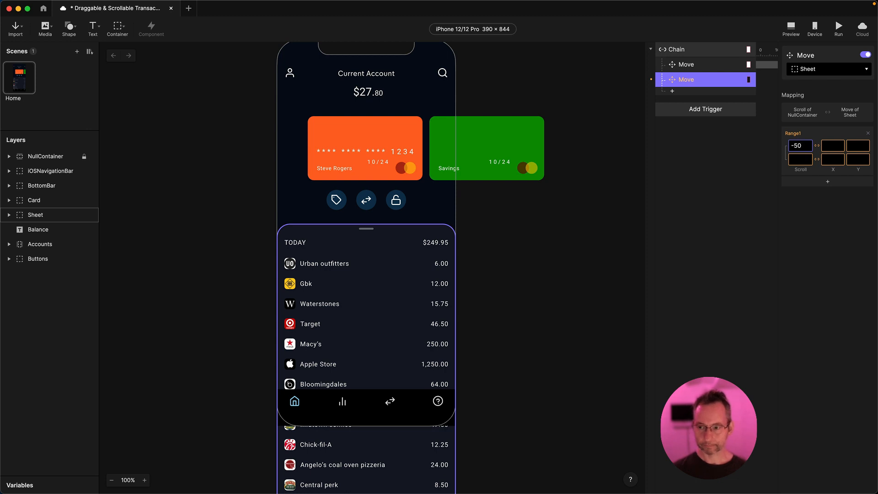
key(Return)
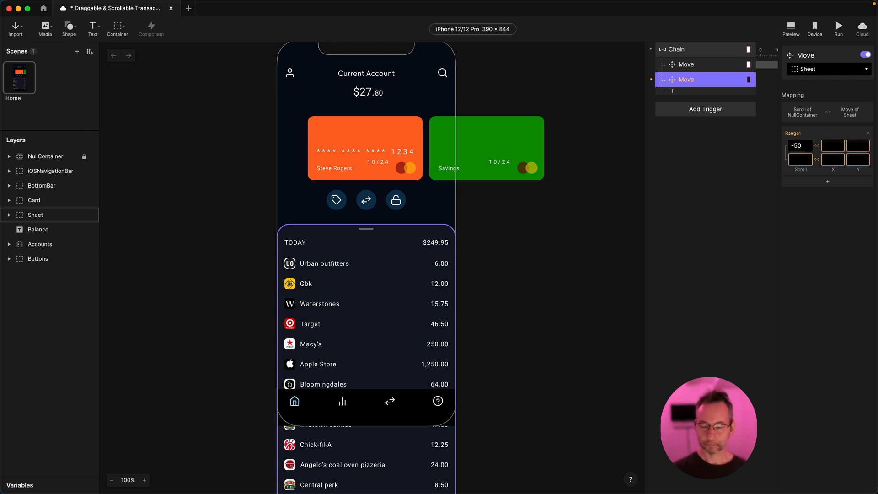
Check the Sheet layer's Y position and set the starting Y of its Move mapping to 453
click(20, 218)
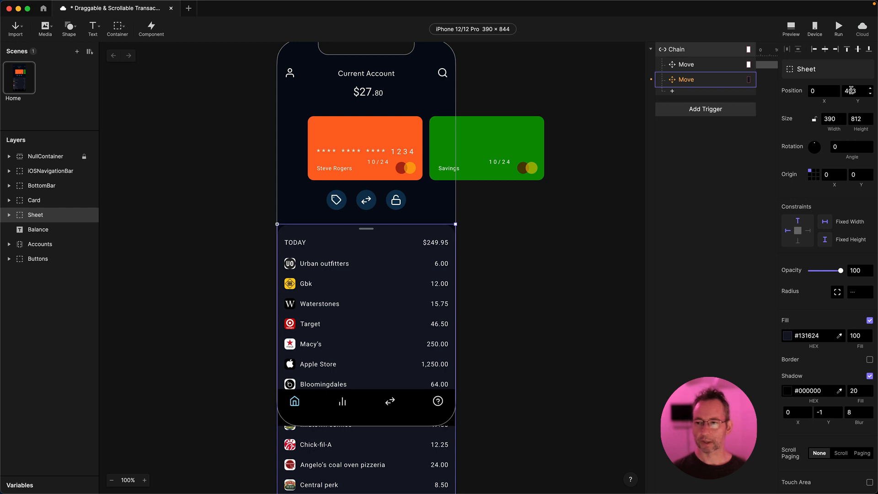
click(680, 82)
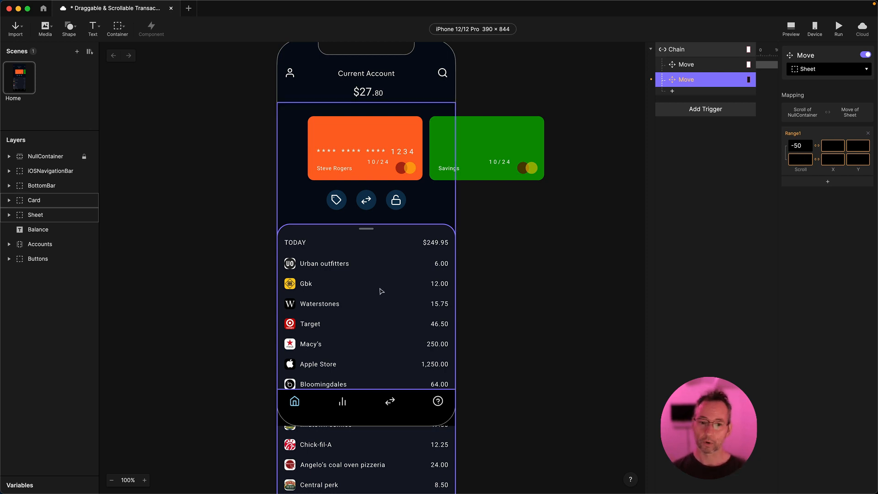
click(32, 217)
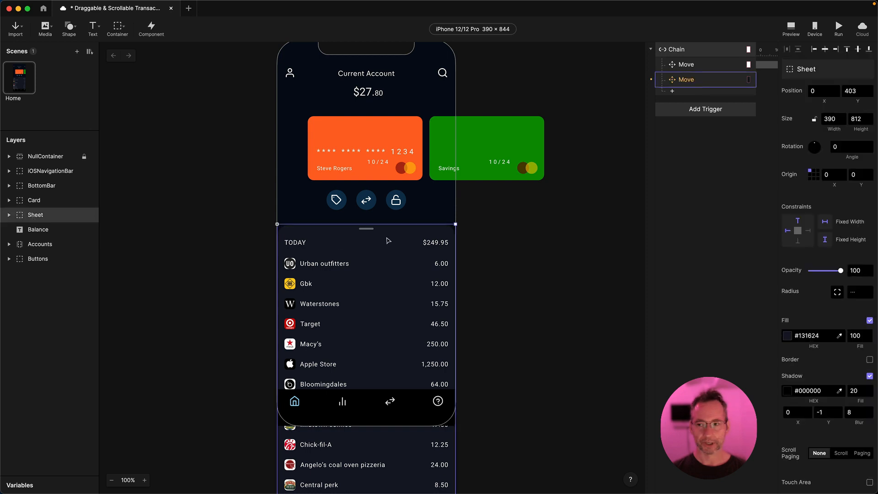
click(685, 80)
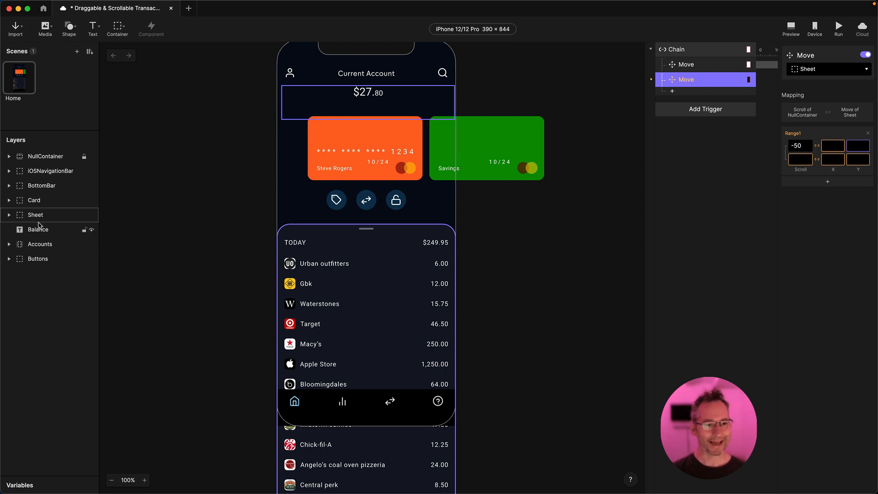
click(25, 218)
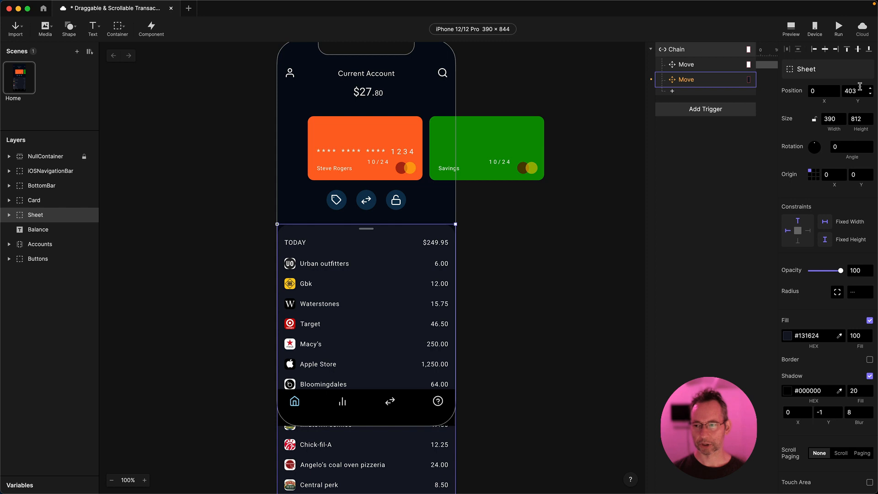
click(687, 80)
click(855, 146)
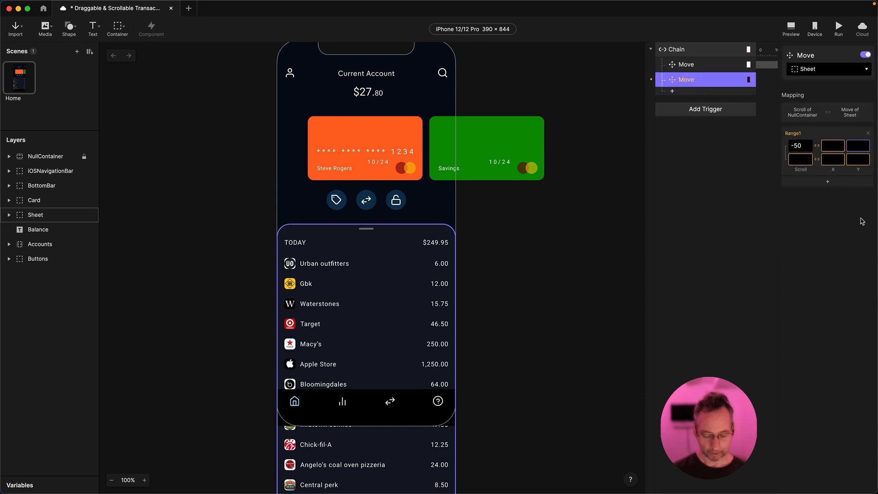
text(453)
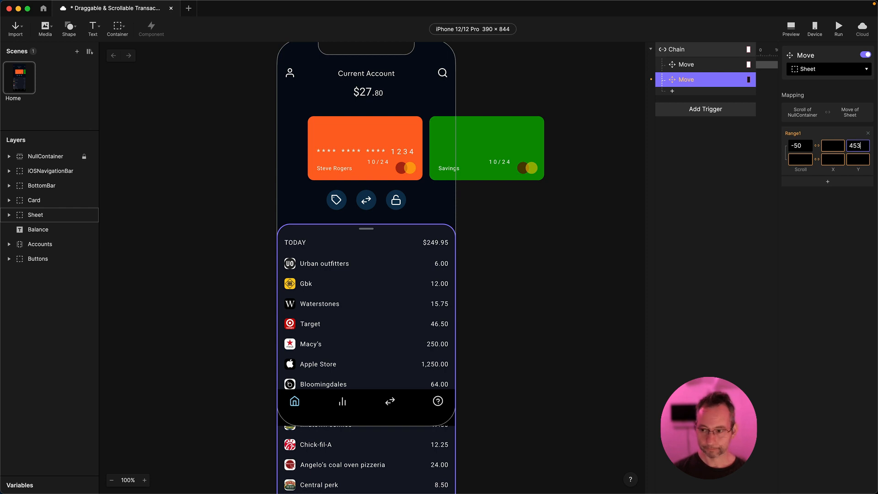
key(Return)
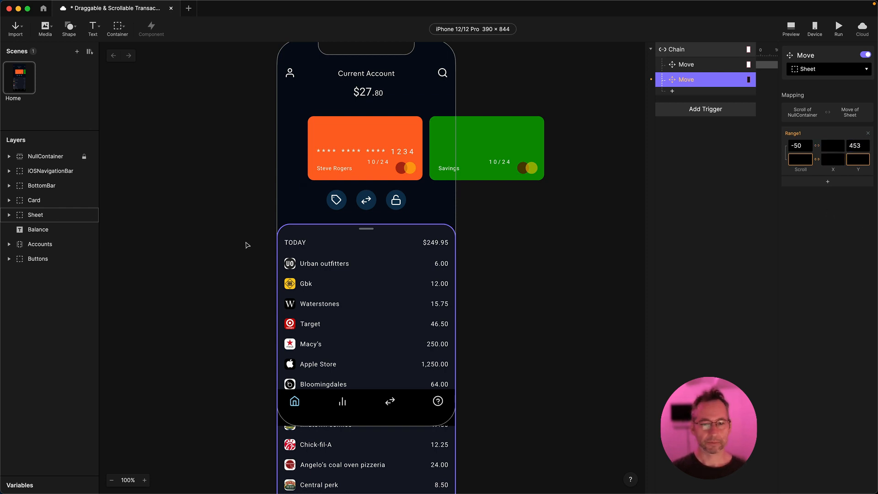
Test the Sheet's raised position just below the balance, undo the move, and set its mapping's ending Y to 137
click(24, 217)
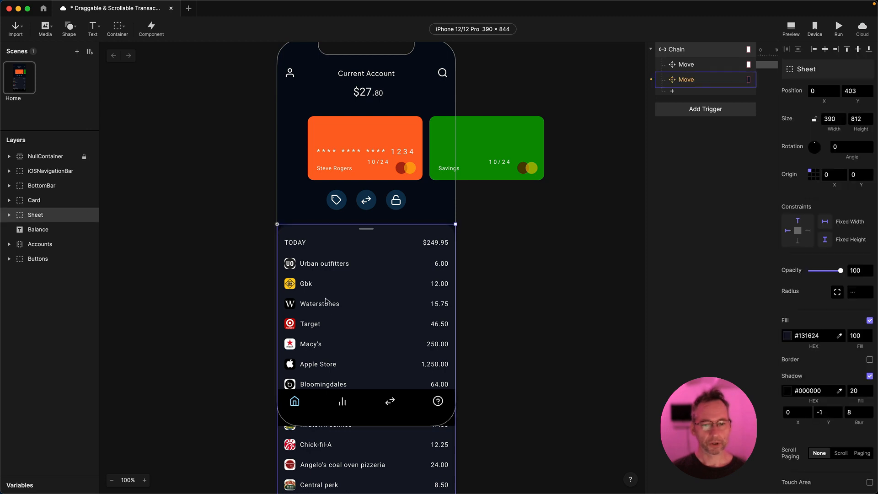
drag(371, 340, 366, 217)
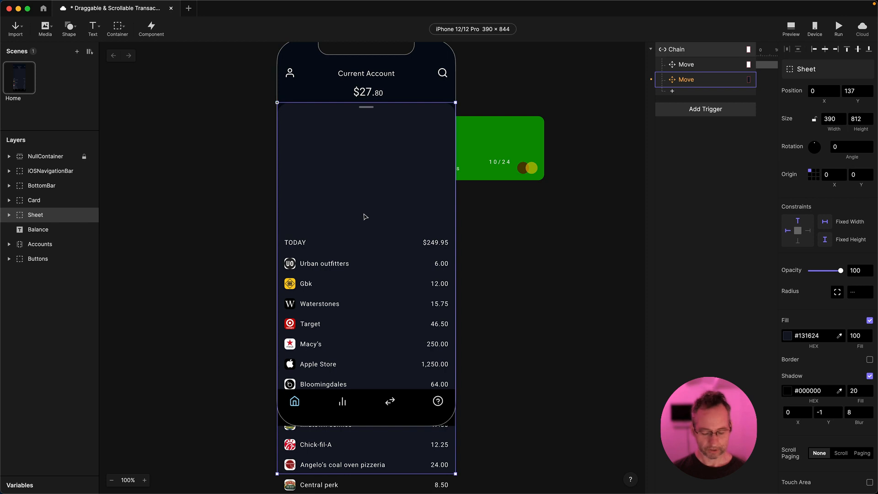
key(super+z)
click(702, 82)
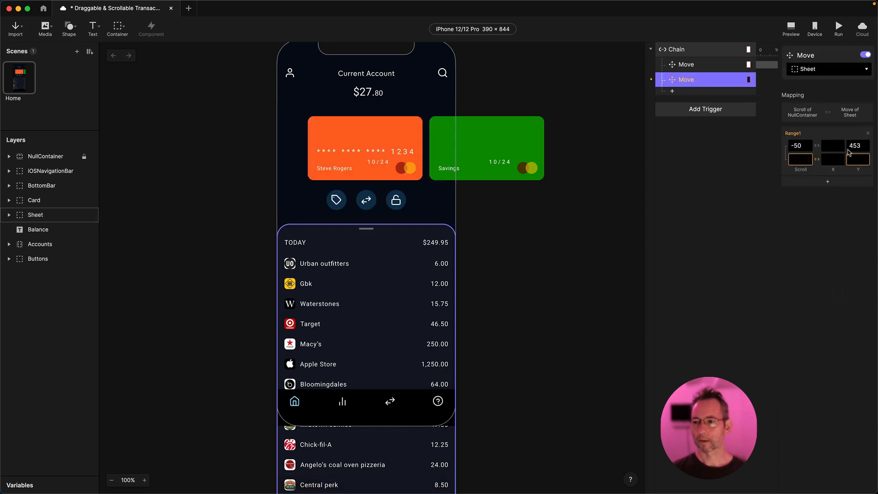
text(137)
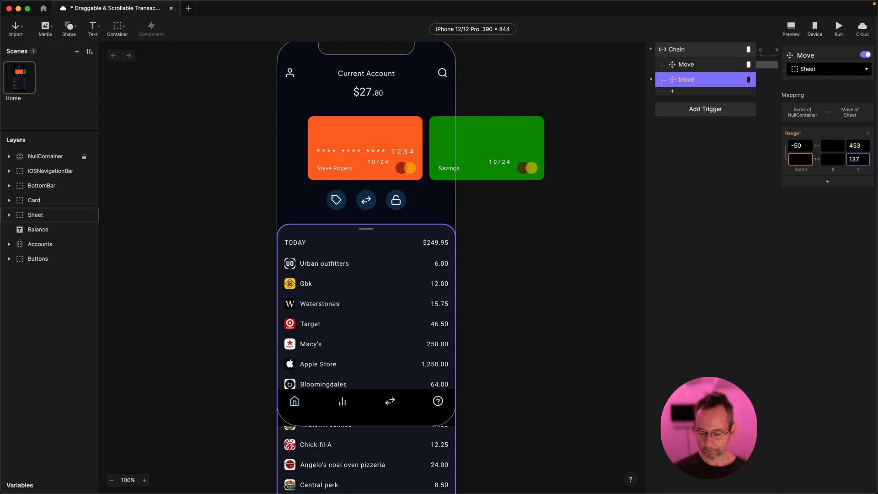
key(Return)
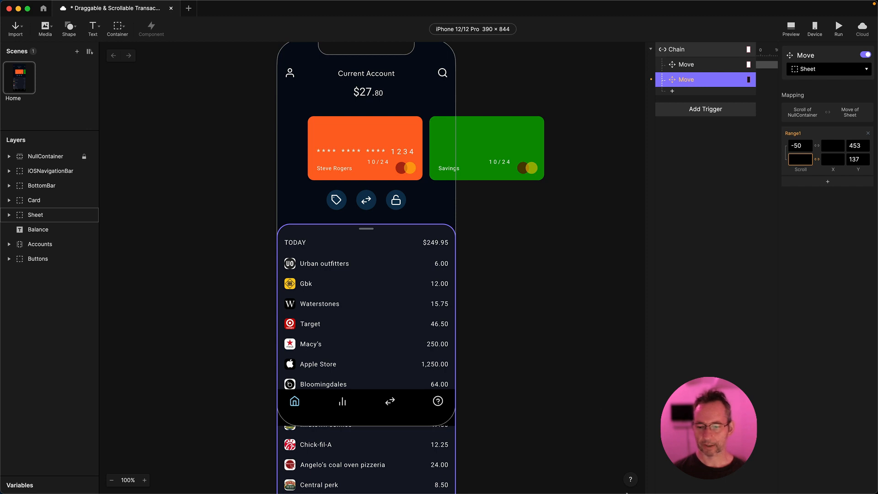
Open Calculator, place it beside the canvas, and return to the Sheet's Move response
click(667, 467)
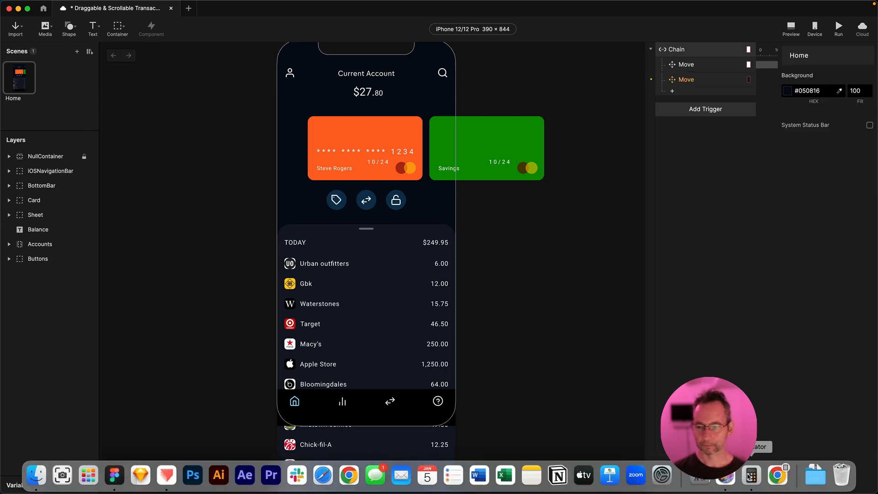
click(751, 486)
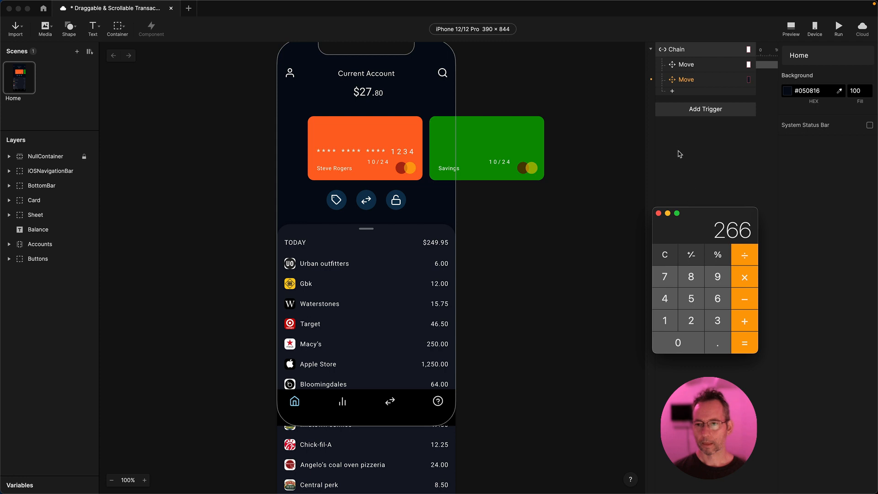
drag(692, 221, 628, 218)
click(686, 79)
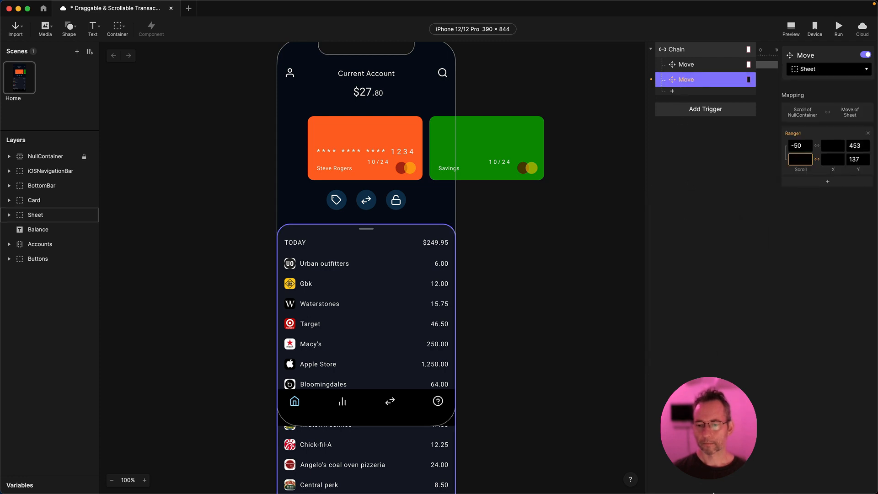
Calculate the Sheet's travel distance in Calculator by subtracting 137 from 453
click(751, 476)
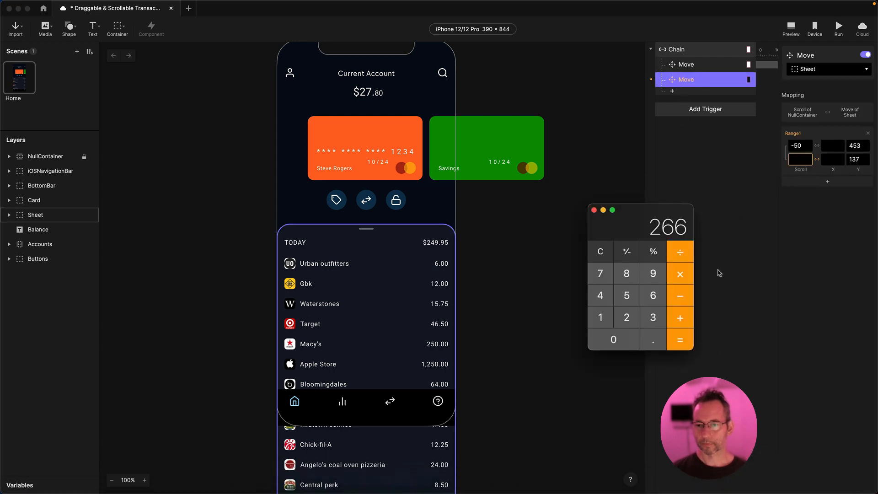
click(600, 252)
click(600, 295)
click(627, 295)
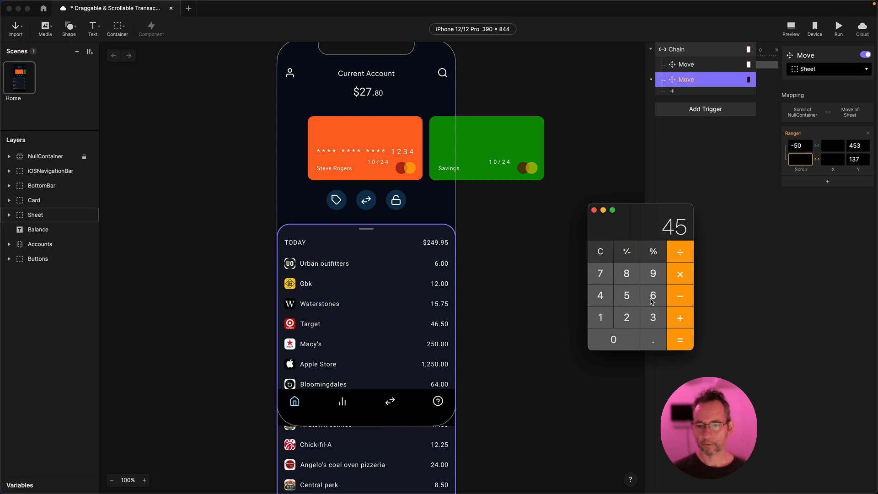
click(654, 318)
click(680, 296)
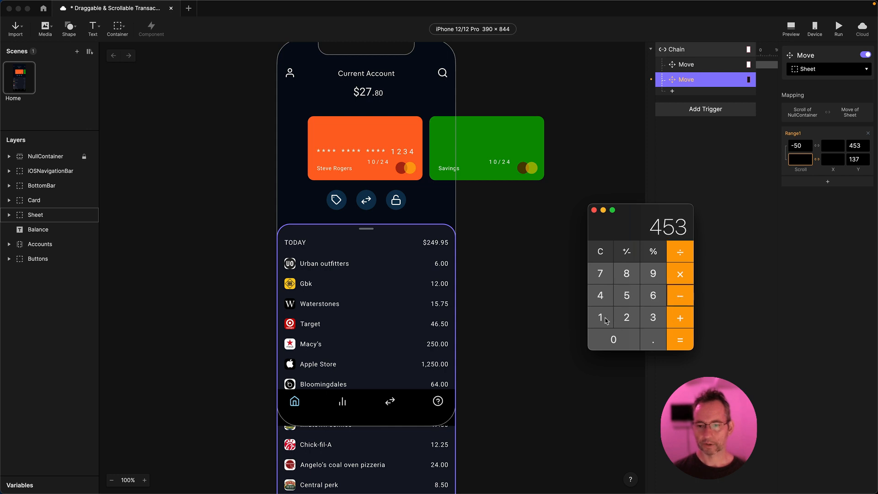
click(601, 318)
click(649, 318)
click(601, 274)
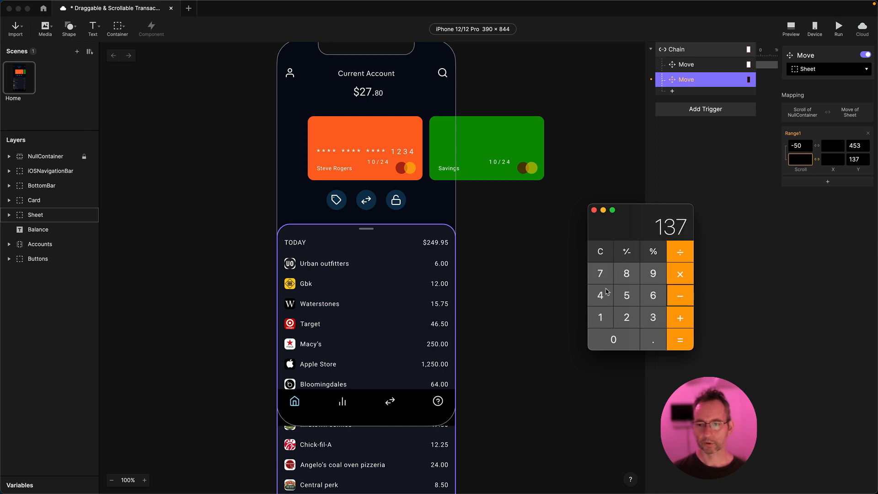
click(680, 341)
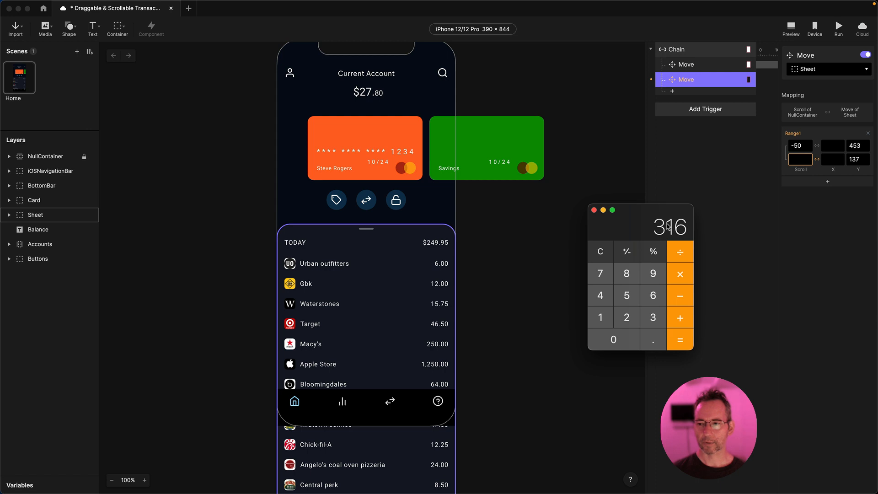
Set the ending Scroll value of the Sheet Move mapping to 316
click(800, 164)
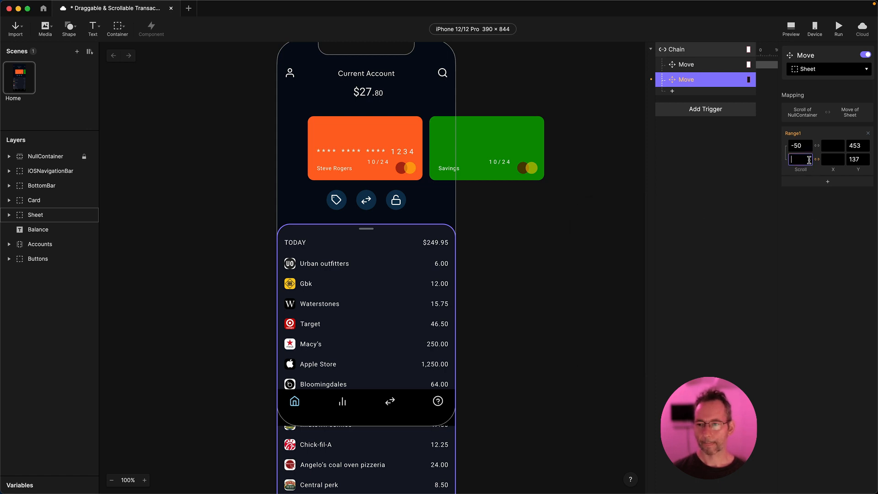
text(316)
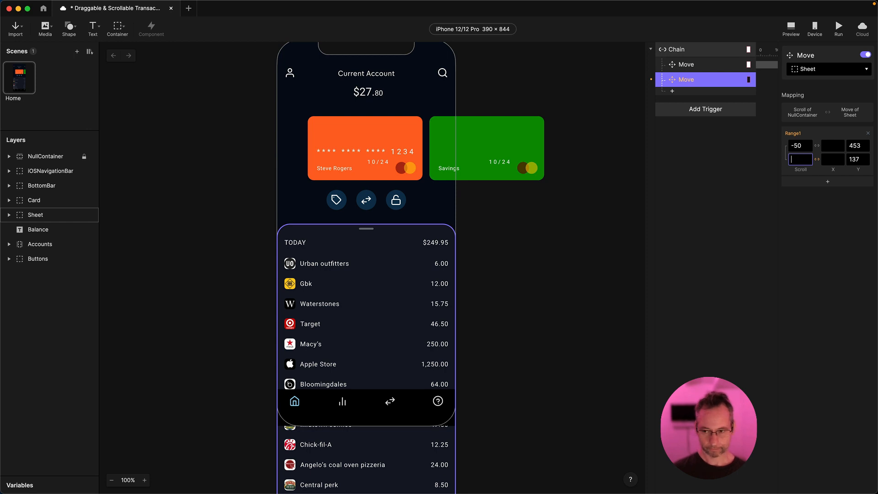
key(Return)
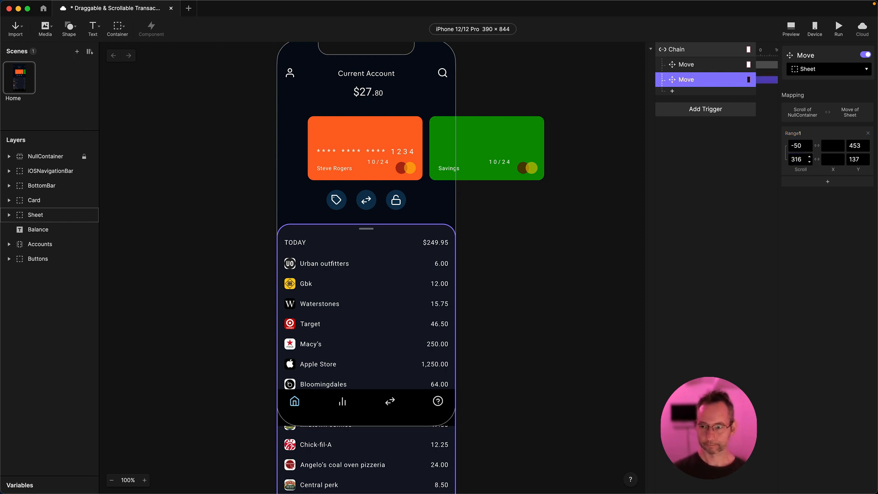
Reopen Calculator and add 50 to 316 for the scroll offset
click(801, 160)
mouse_move(649, 492)
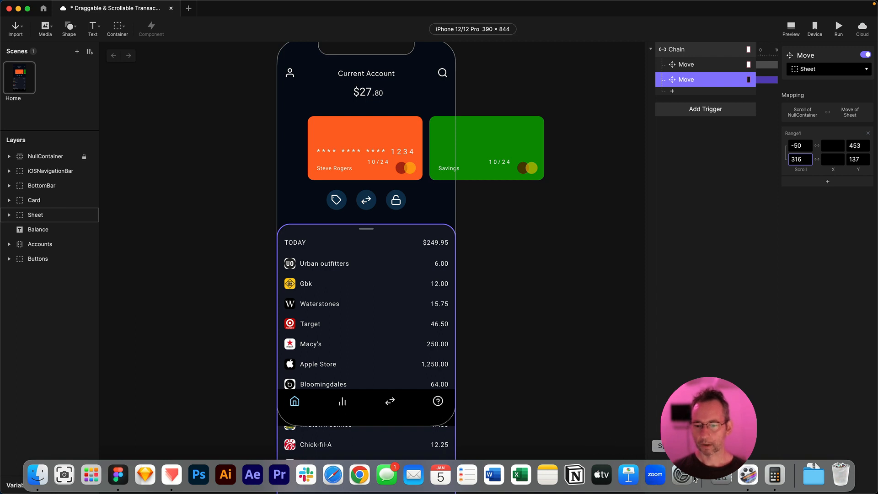
click(773, 475)
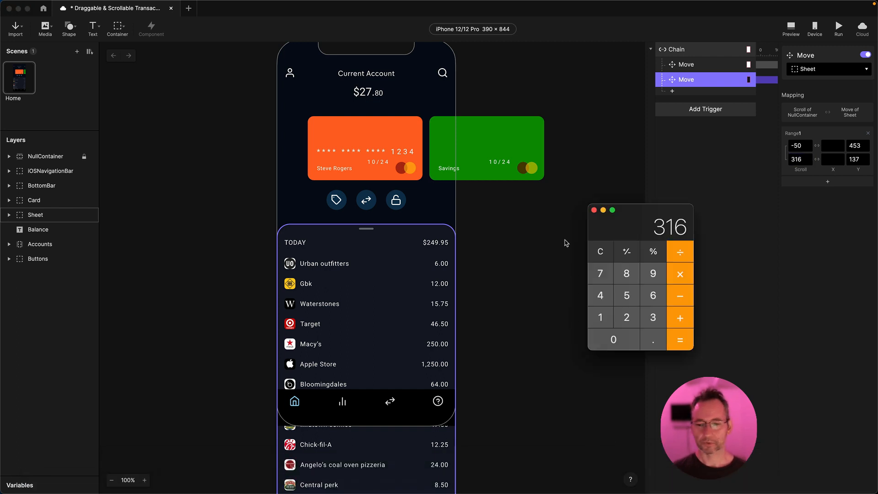
click(604, 254)
click(653, 318)
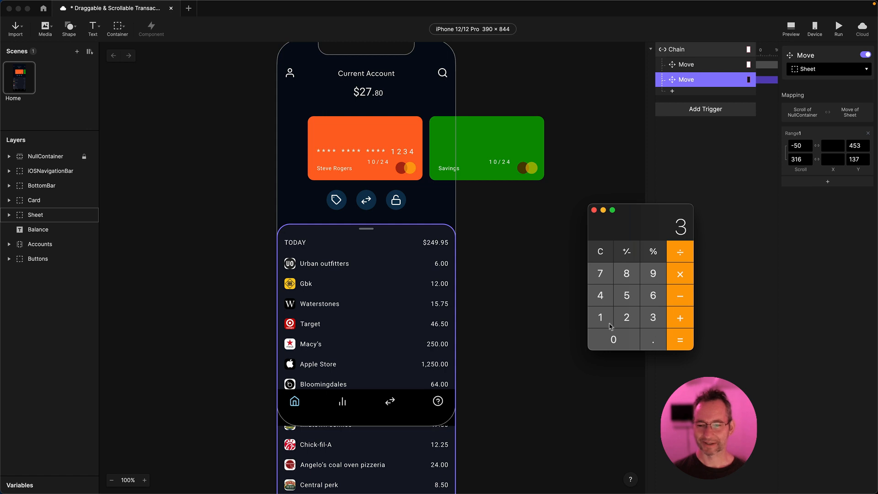
click(601, 318)
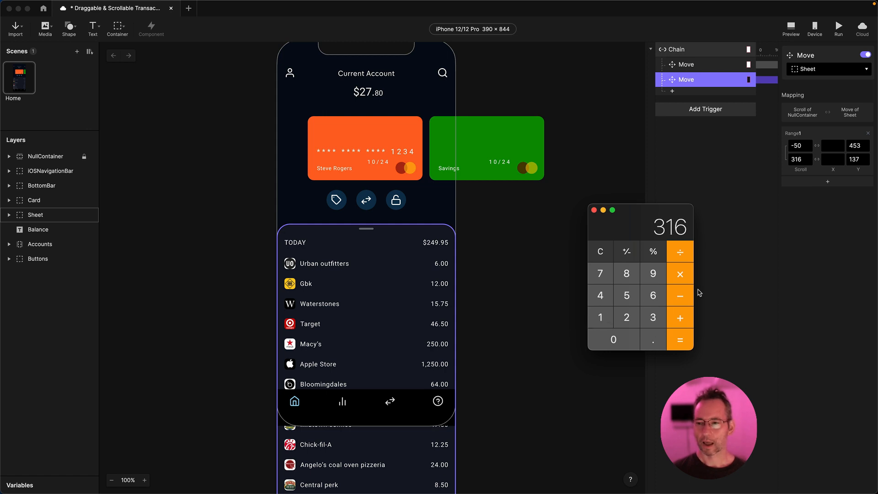
click(679, 314)
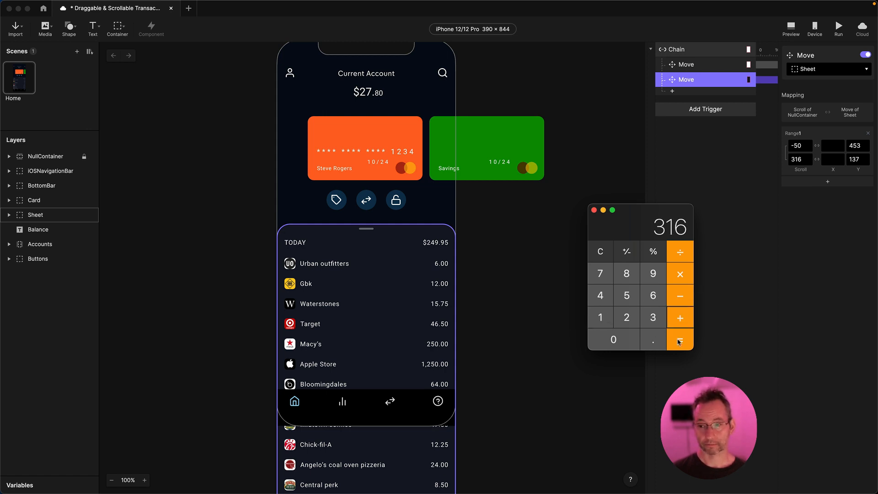
text(50)
click(681, 341)
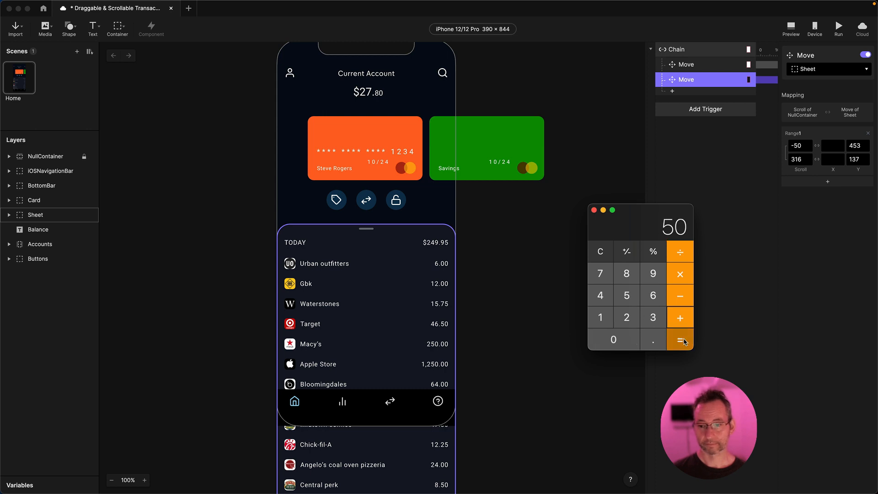
Set the ending Scroll value of the Sheet Move mapping to 366
click(804, 166)
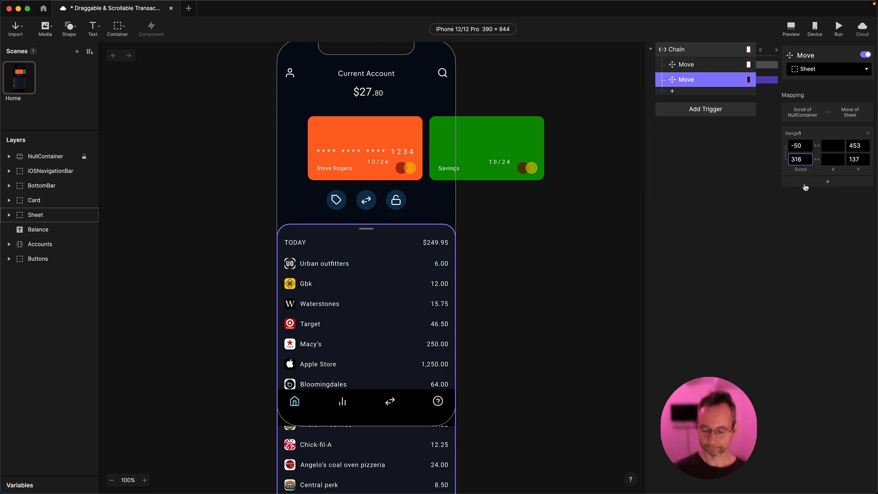
key(BackSpace)
key(BackSpace)
text(66)
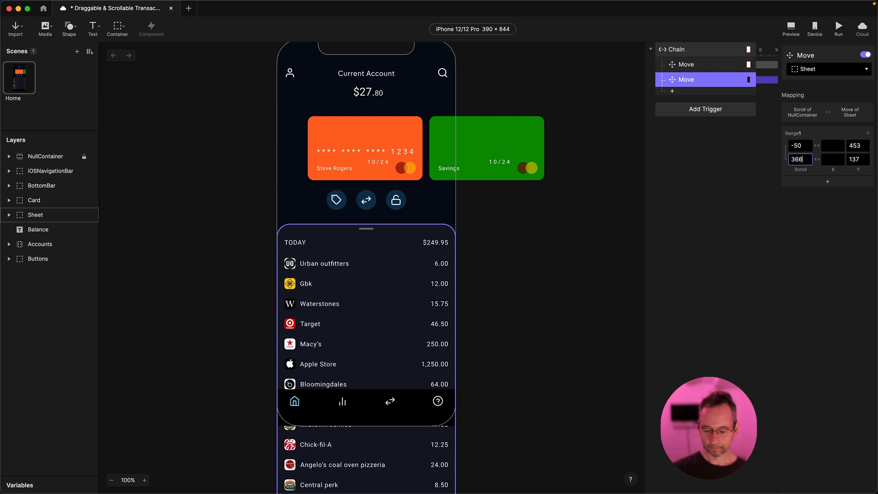
key(Return)
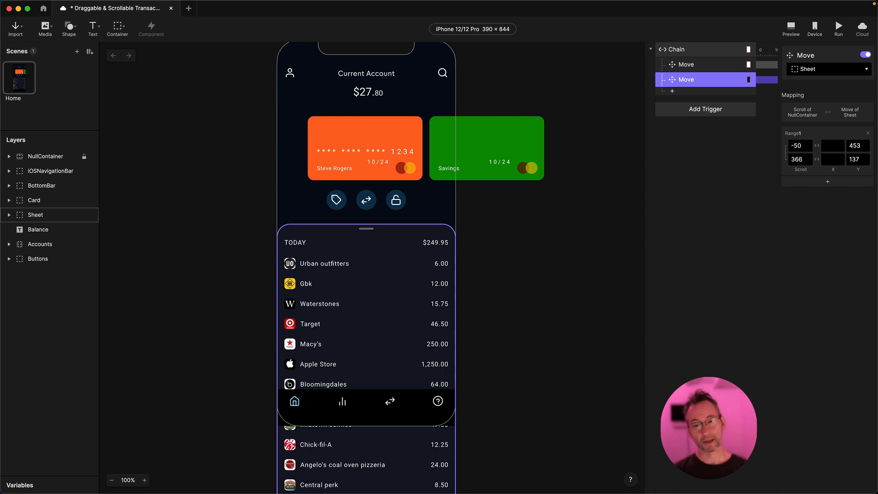
Preview the prototype, test how the sheet follows the transactions list when scrolled, and return to the editor
click(782, 31)
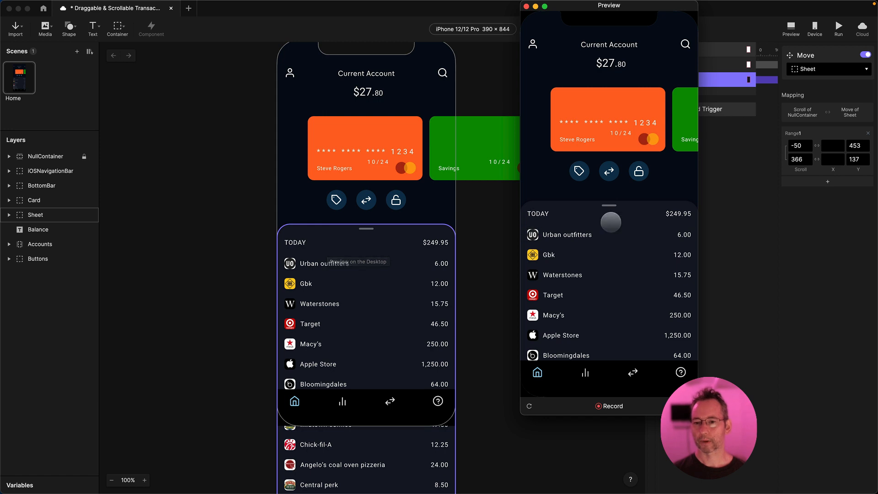
scroll(608, 292, down, 2)
drag(608, 291, 608, 321)
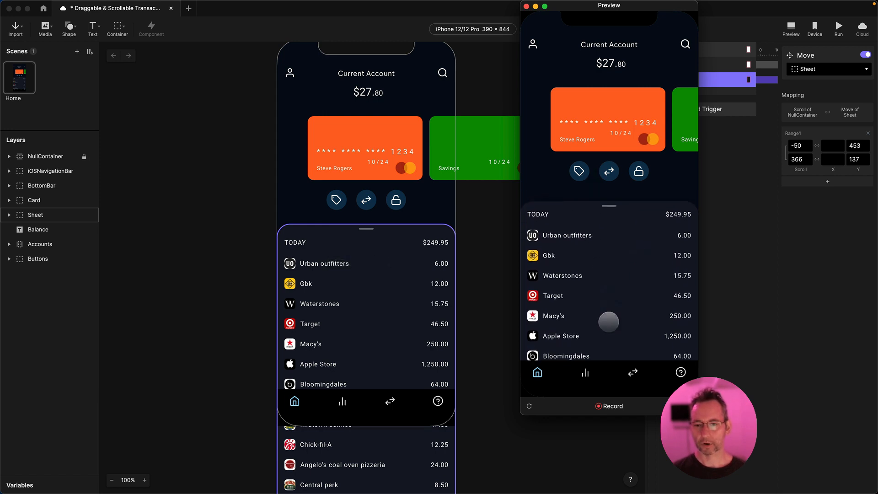
mouse_move(570, 282)
mouse_down()
mouse_move(575, 248)
mouse_move(578, 295)
mouse_move(566, 277)
mouse_move(572, 143)
mouse_move(580, 272)
mouse_up()
click(818, 197)
Set the ending Scroll value of the Sheet Move mapping to 316-50
click(799, 159)
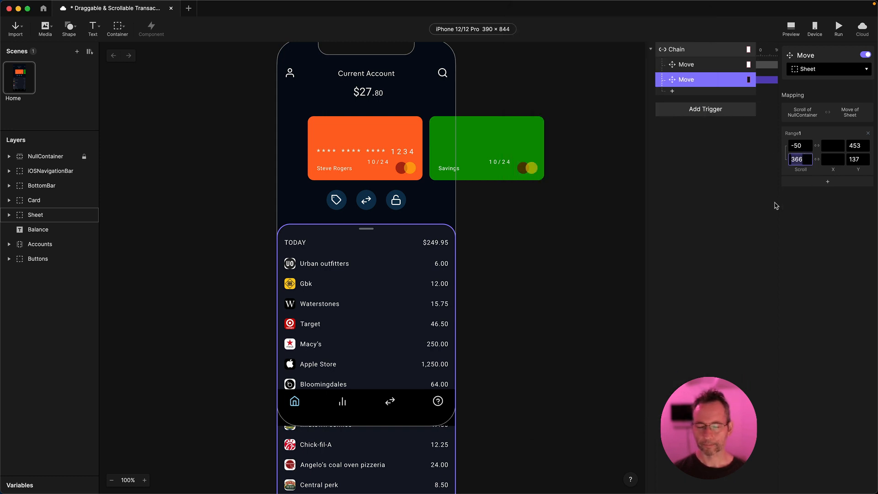
text(3)
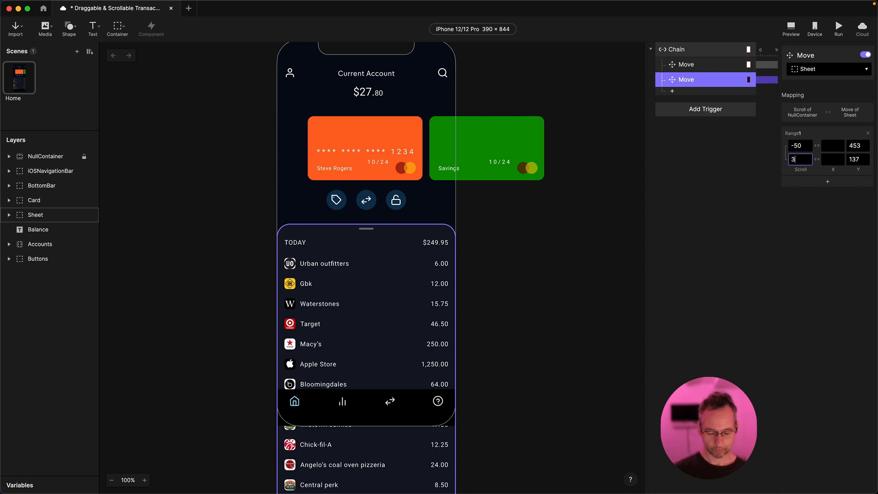
text(16-50)
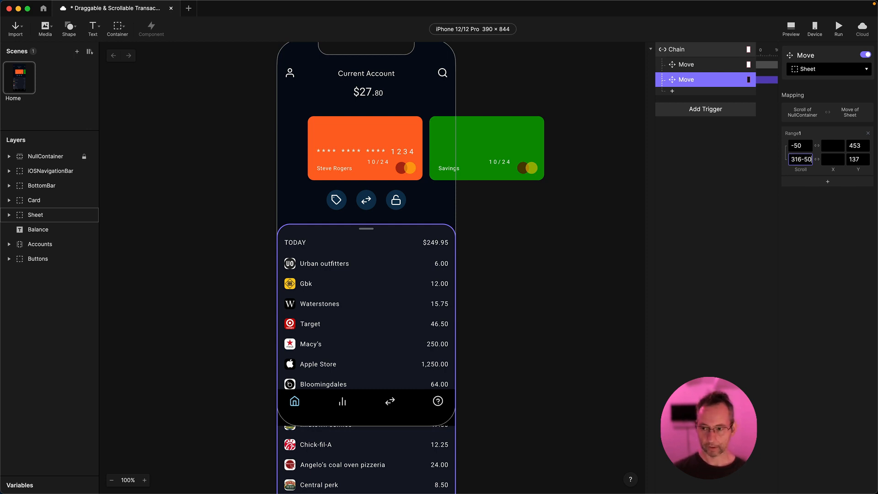
key(Return)
Preview the prototype again and scroll the transactions up and down to check that the sheet and list move together
click(791, 28)
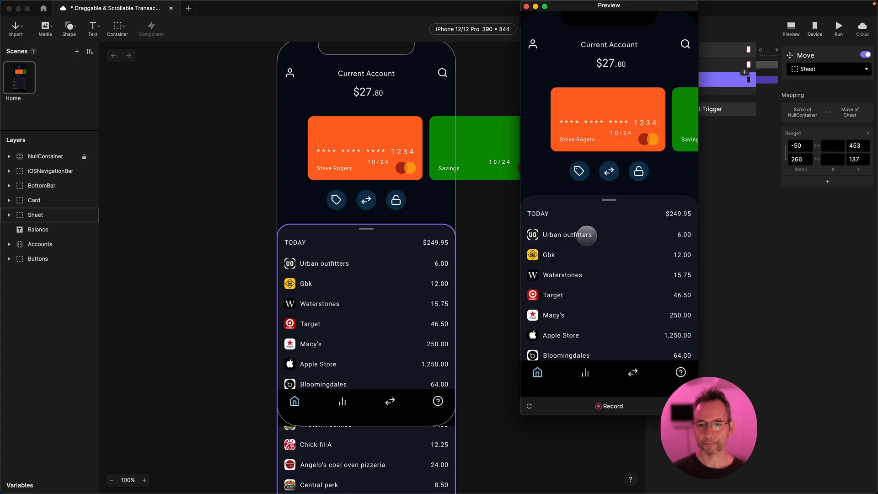
drag(584, 300, 547, 101)
drag(639, 272, 631, 386)
drag(616, 334, 619, 383)
drag(611, 265, 594, 300)
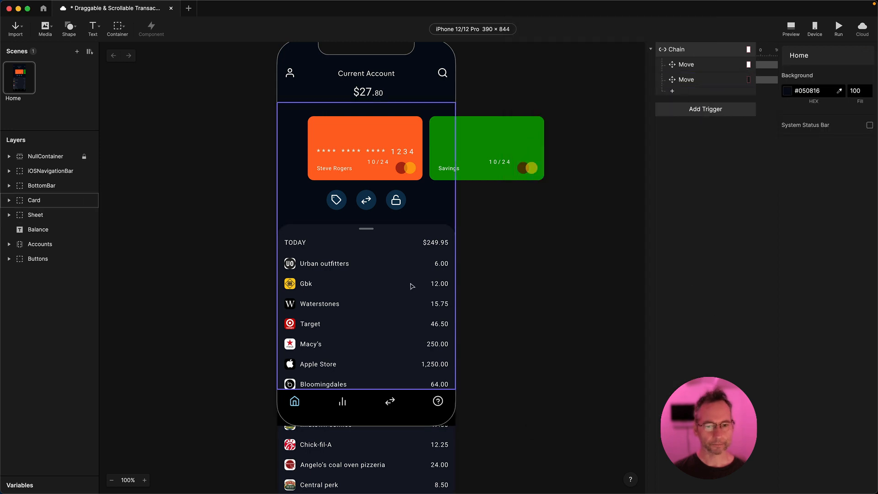
Turn on Clip Sublayers for the Card container and collapse its Transactions sublayer
click(36, 200)
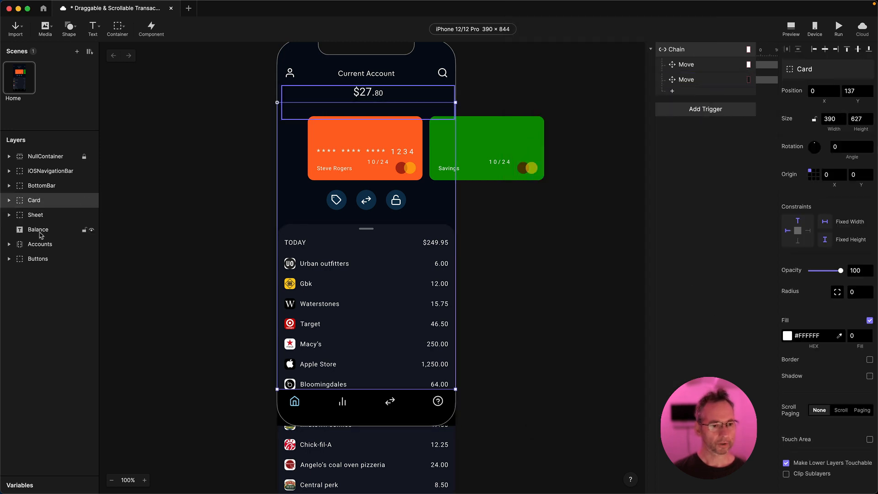
click(9, 200)
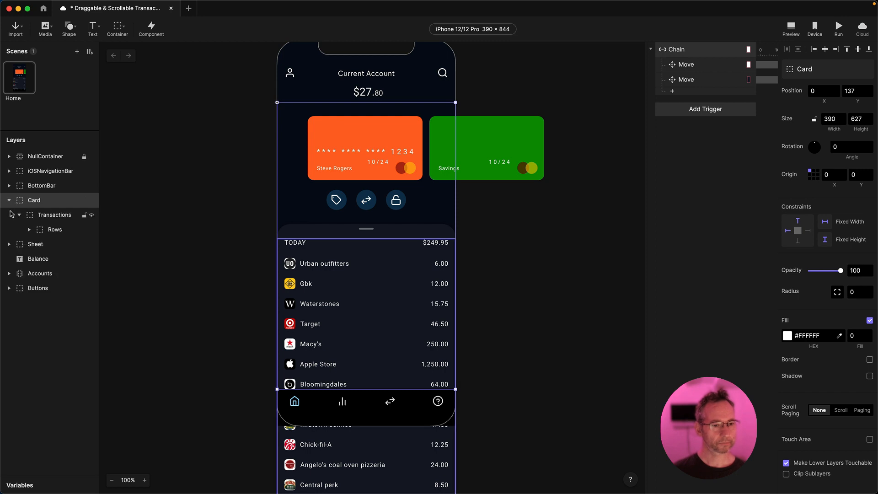
click(19, 215)
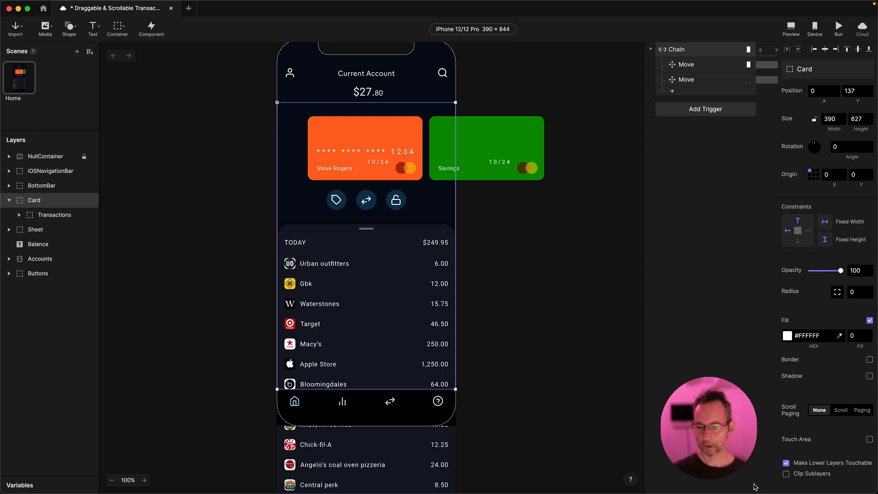
click(786, 474)
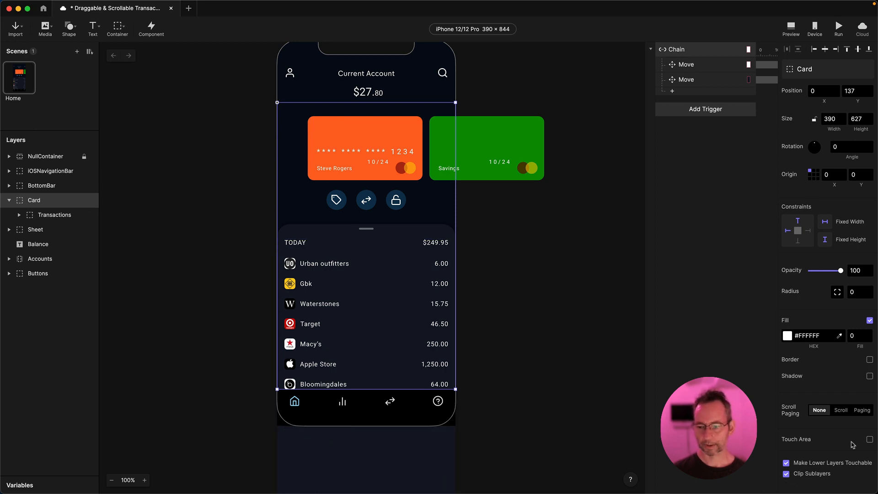
Preview how the transactions are clipped while scrolling up, down and partway, and close the preview
click(791, 27)
drag(627, 320, 640, 382)
drag(615, 337, 608, 186)
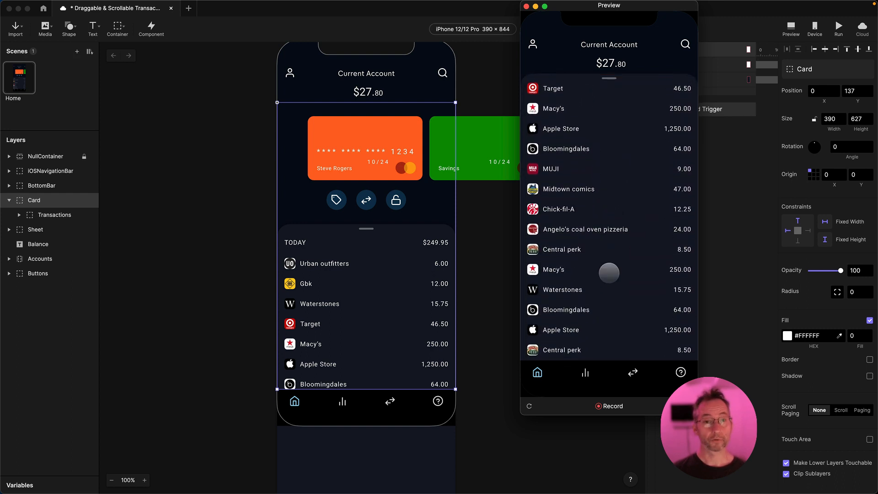
drag(609, 273, 587, 207)
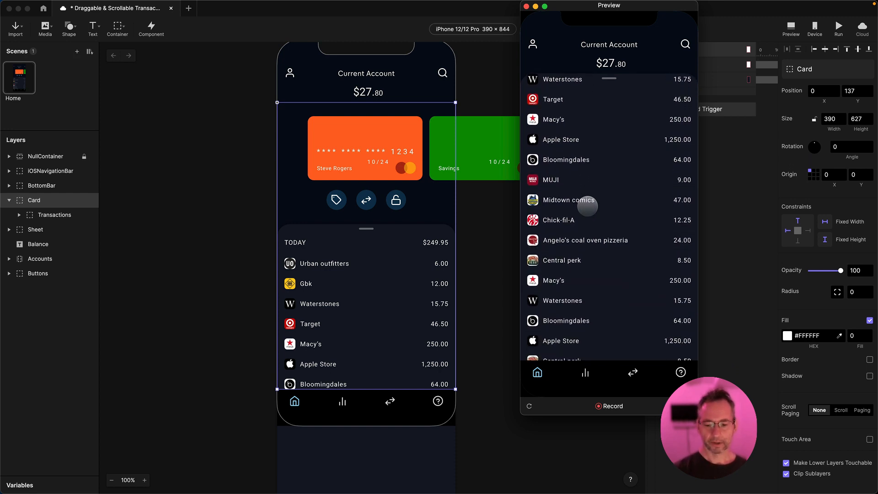
drag(588, 206, 598, 270)
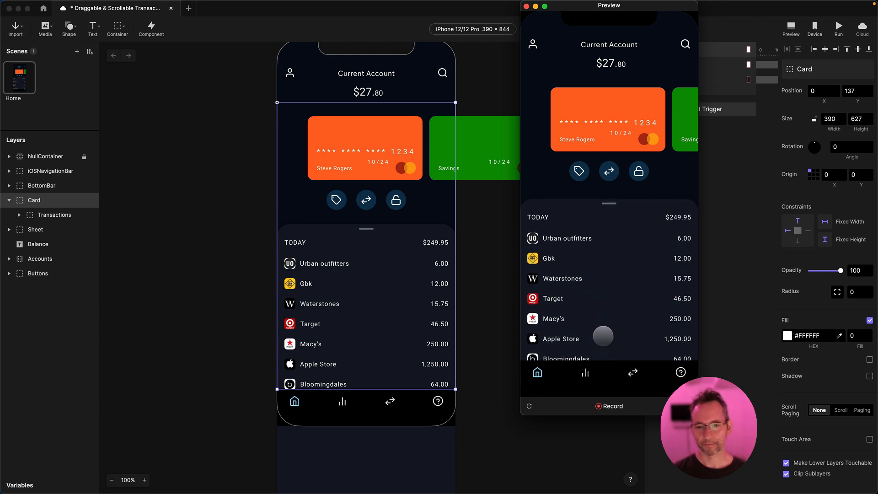
drag(602, 336, 585, 256)
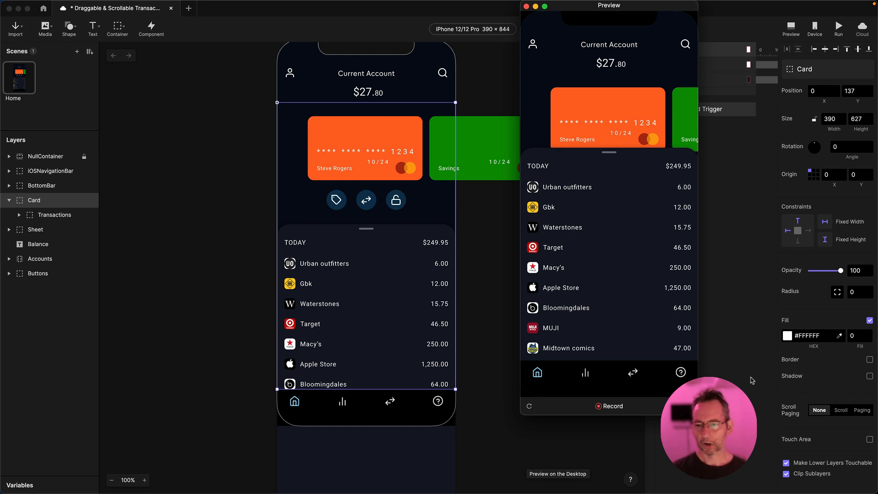
click(525, 6)
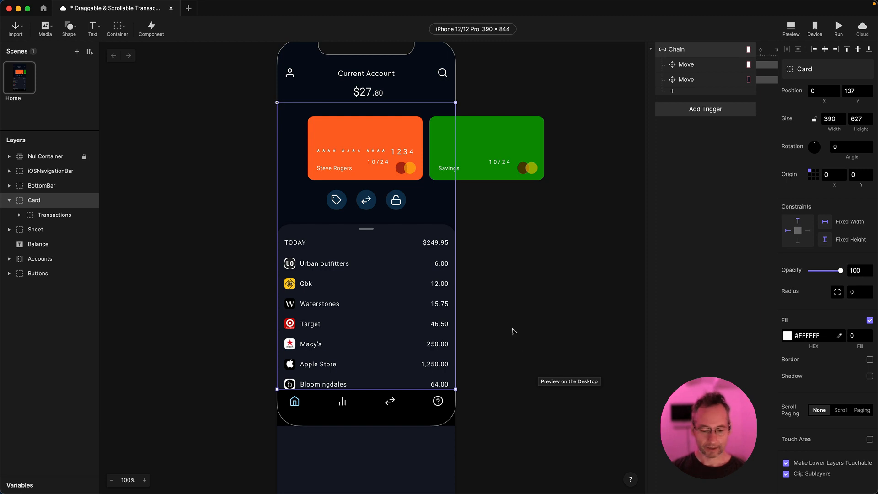
Add a new variable for this scene only
click(30, 485)
click(89, 442)
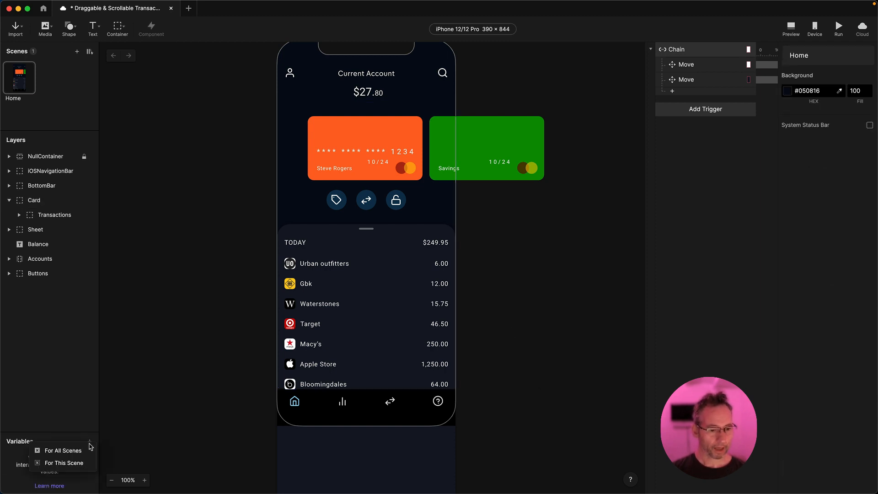
click(57, 465)
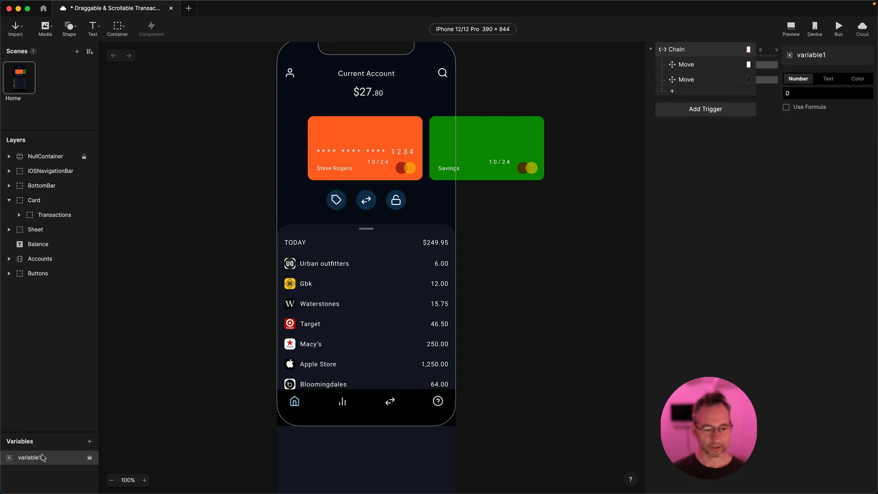
Rename the new scene variable as ScrollVel
double_click(32, 457)
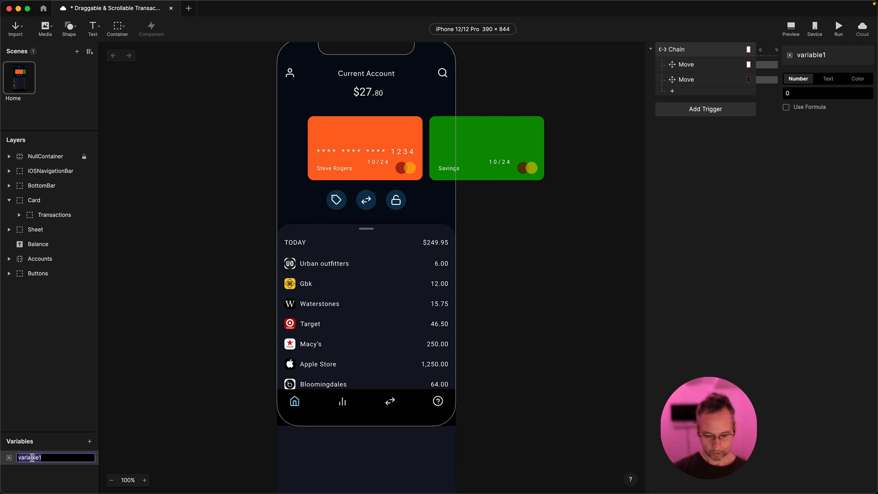
text(ScrollVel)
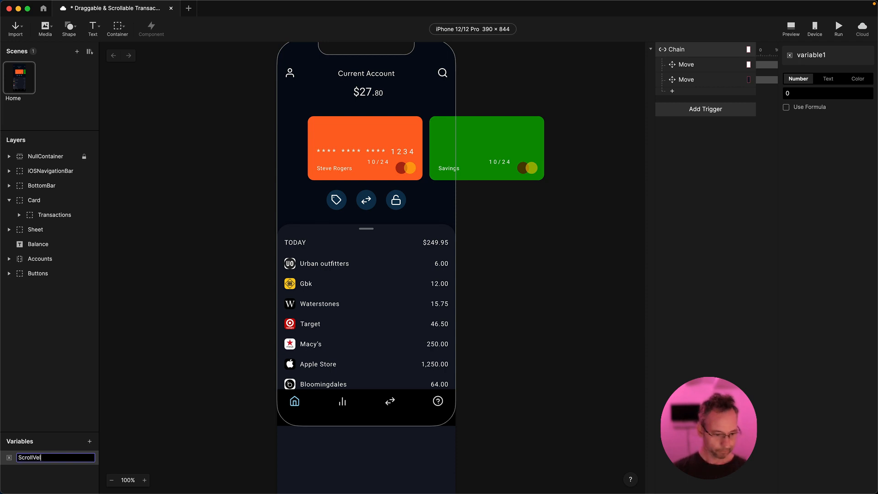
key(Return)
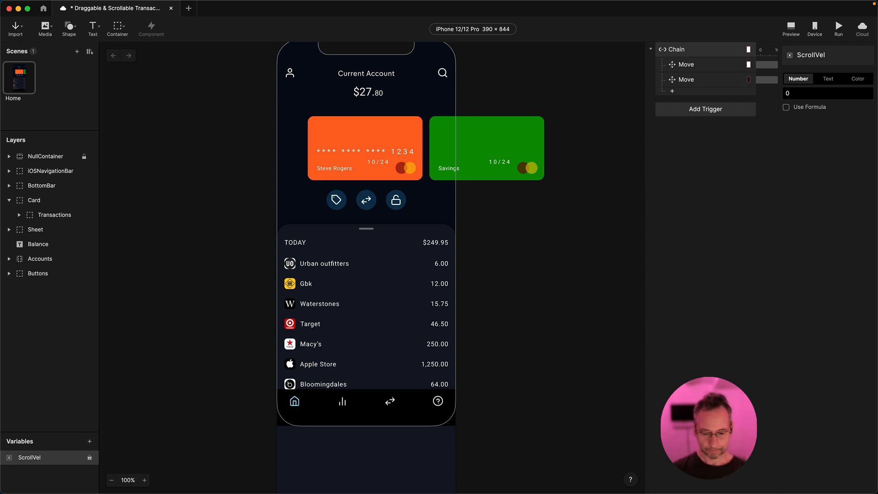
Add a Detect trigger that monitors the Scroll property of NullContainer
click(697, 113)
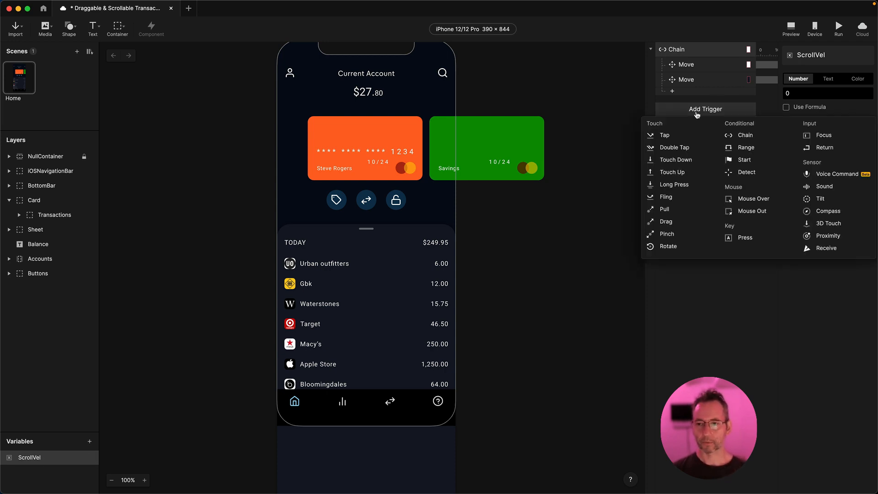
click(750, 173)
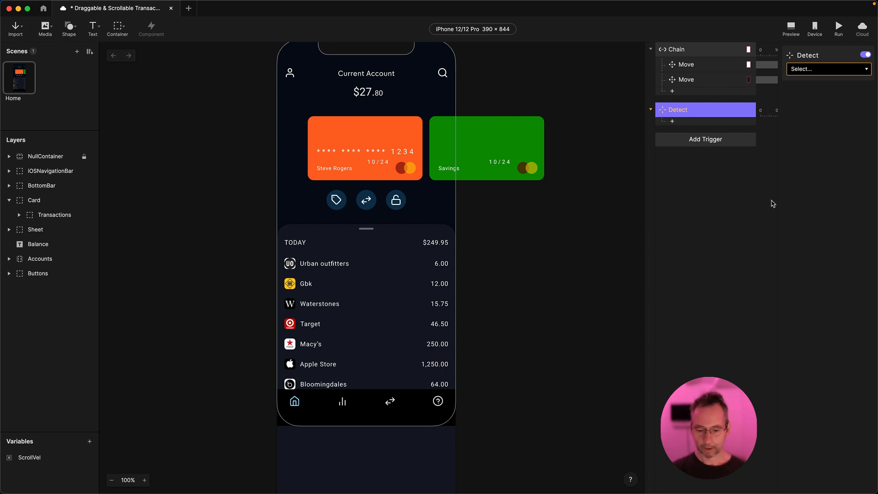
click(809, 68)
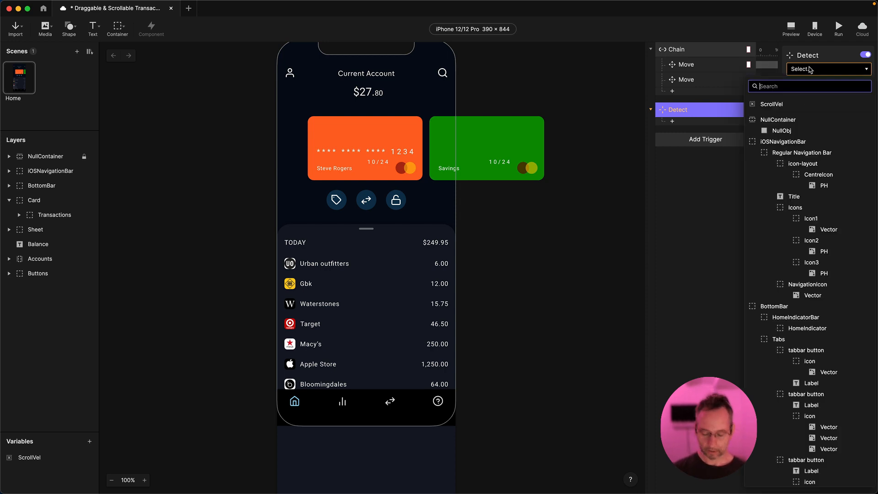
text(nul)
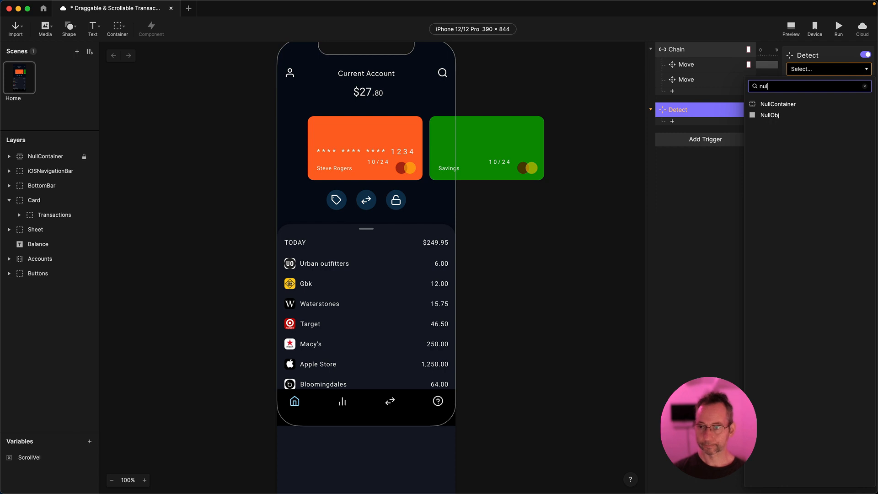
click(791, 105)
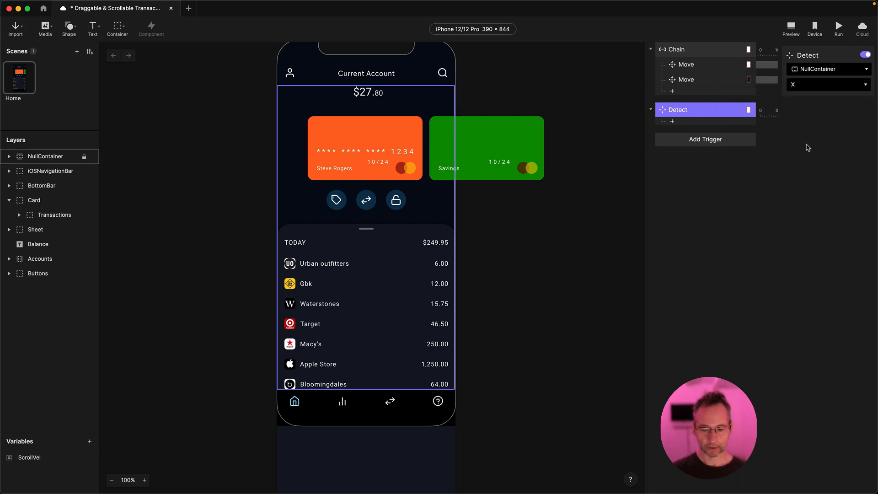
click(818, 86)
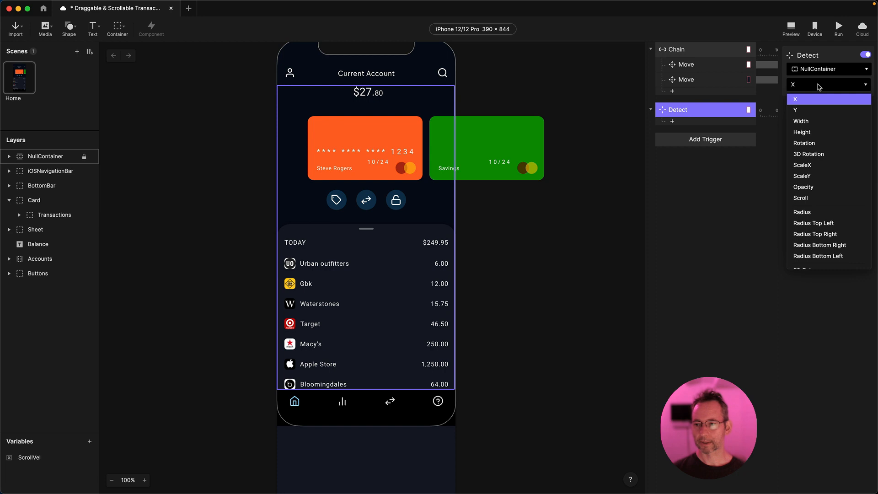
click(815, 199)
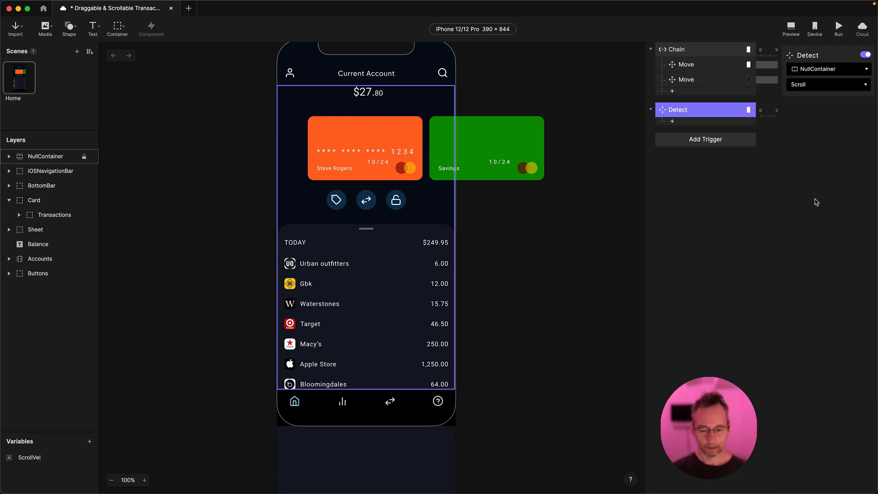
Add an Assign response to the Detect trigger that sets ScrollVel to the formula $touchVelocityY
click(672, 122)
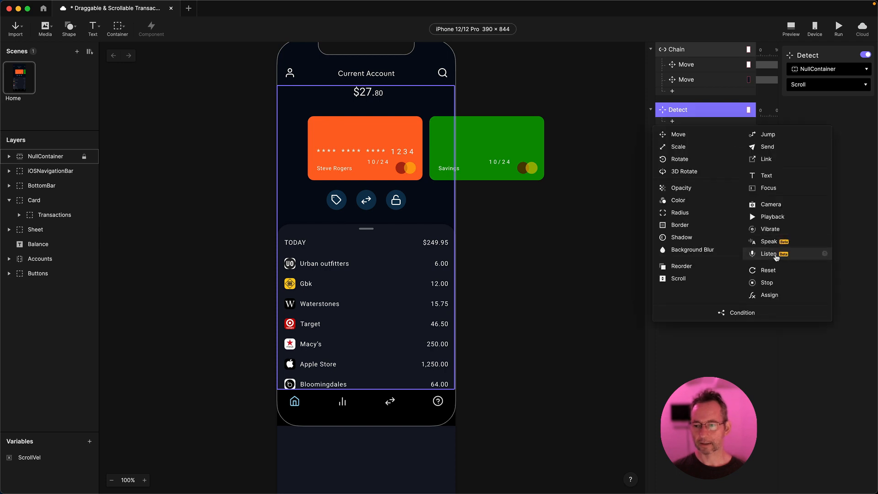
click(769, 295)
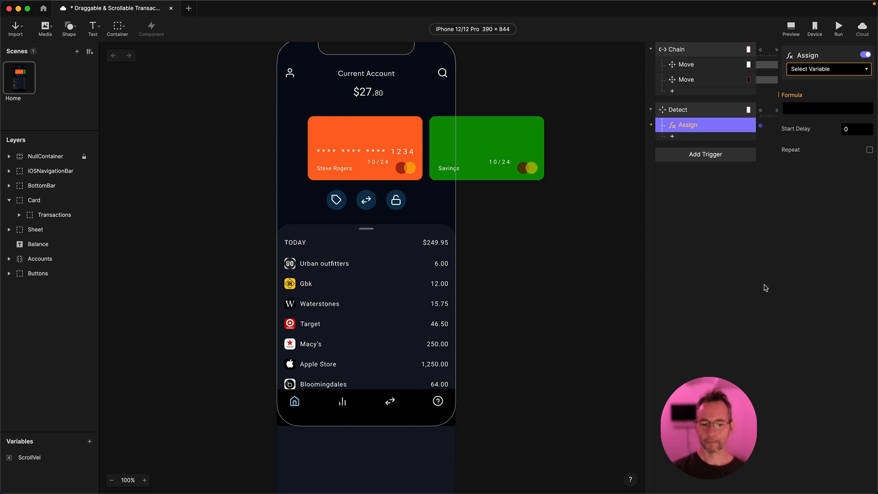
click(814, 70)
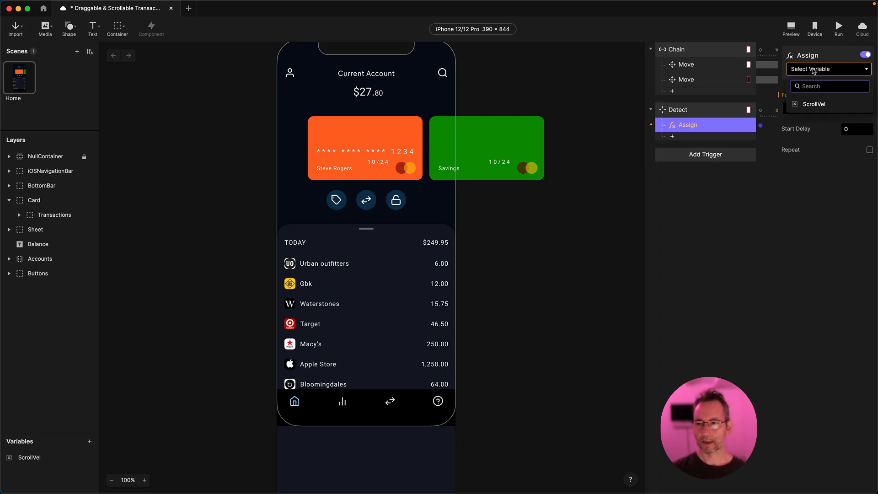
click(810, 104)
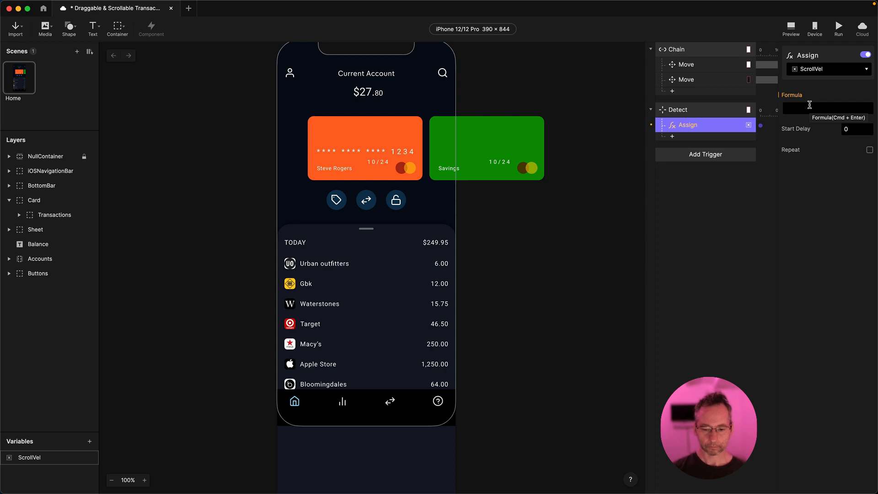
click(797, 109)
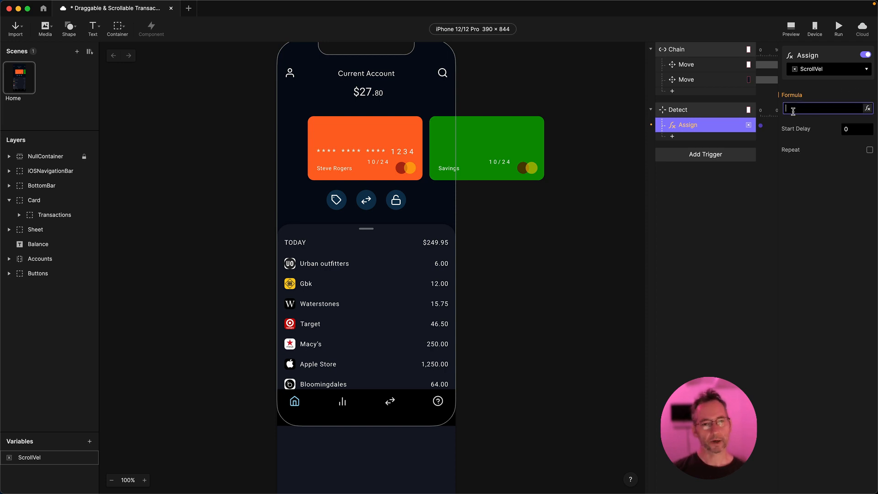
click(866, 110)
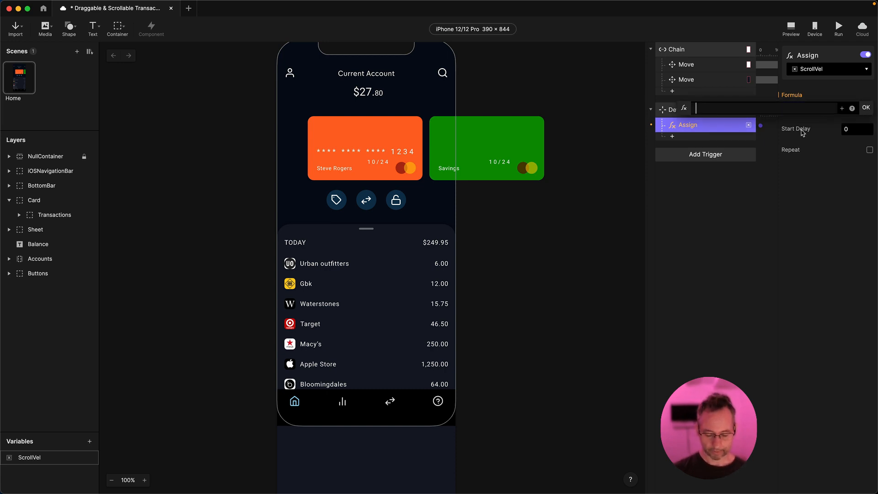
text($)
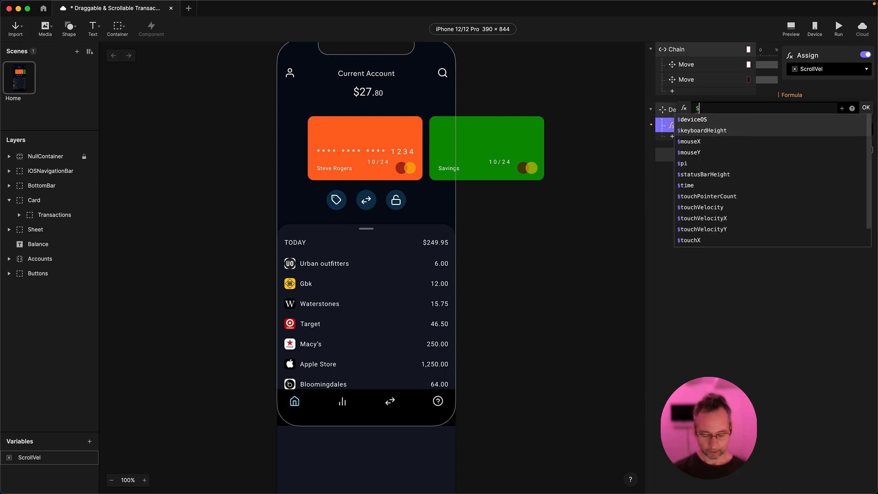
text(ve)
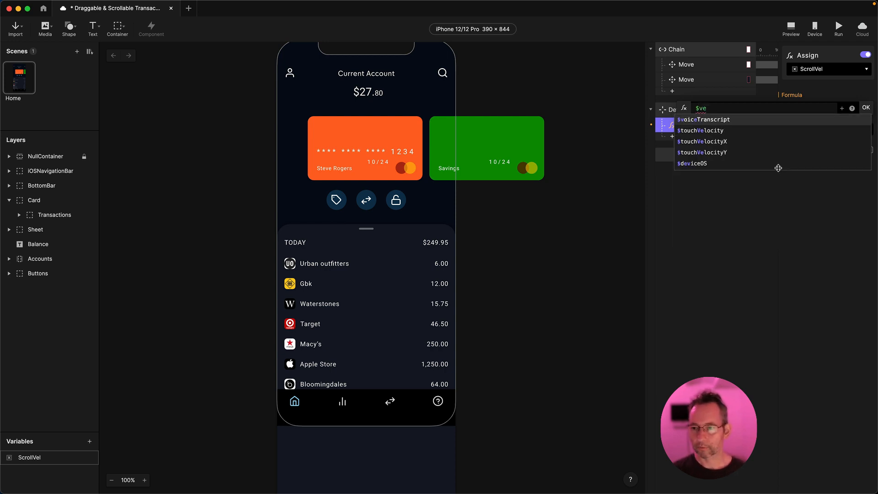
click(710, 155)
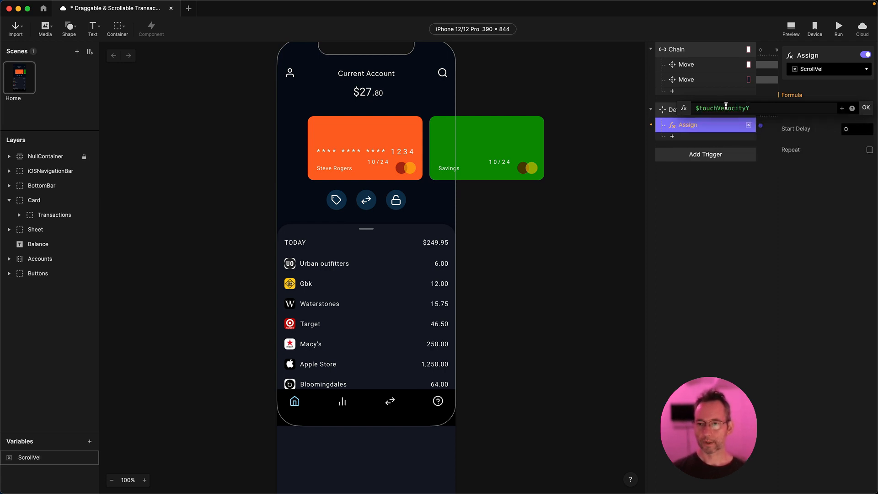
click(866, 108)
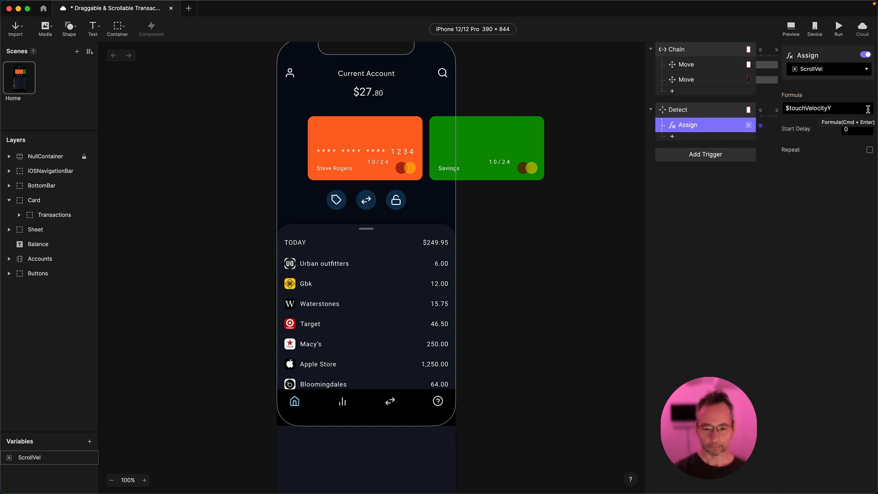
Add a Touch Up trigger for the NullContainer layer
click(693, 155)
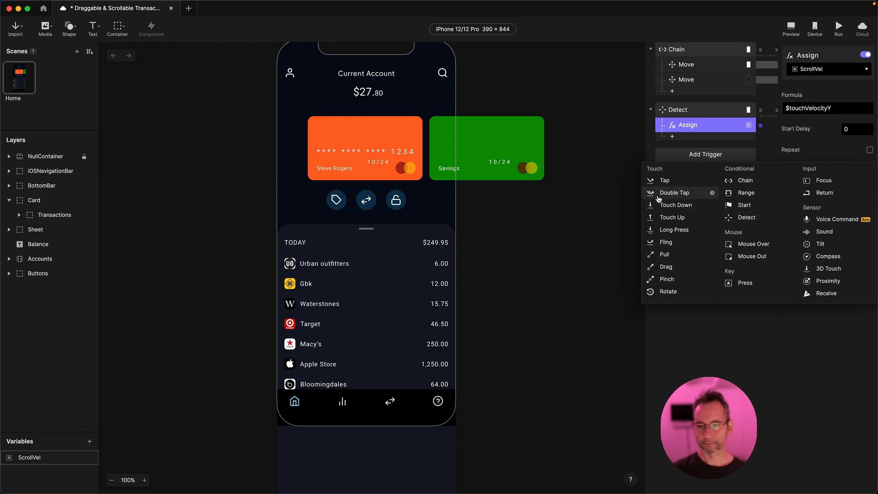
click(662, 219)
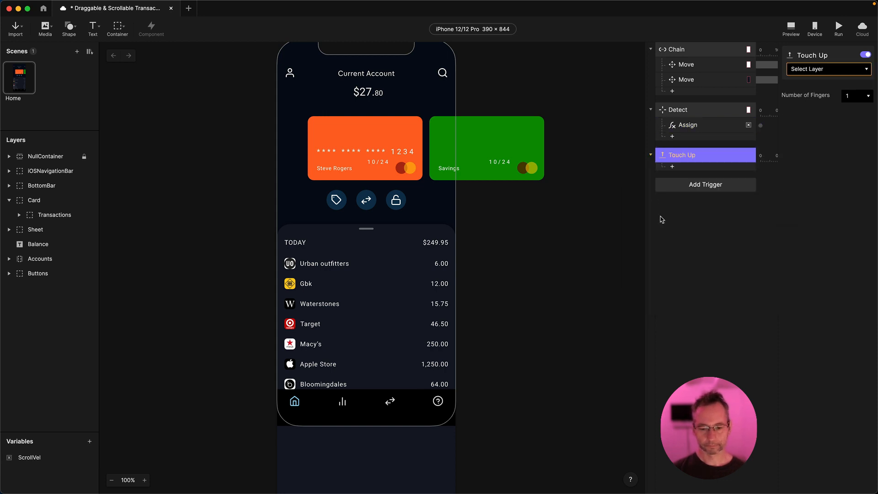
click(812, 70)
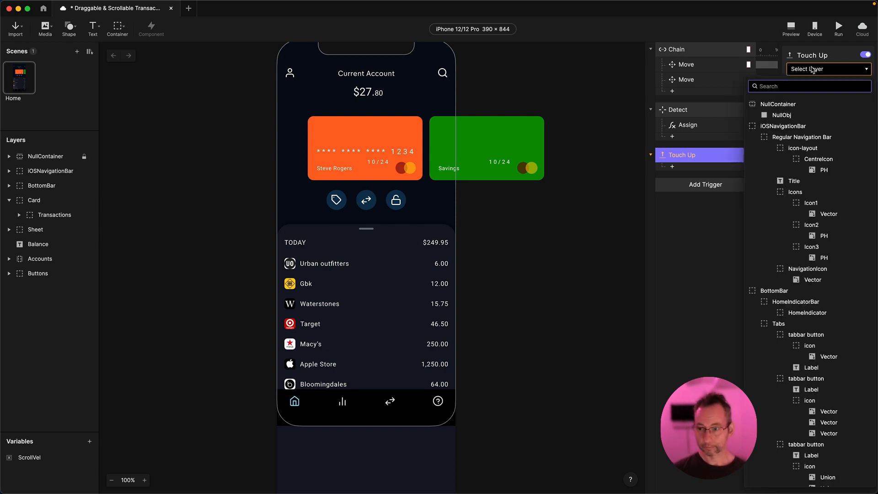
click(778, 104)
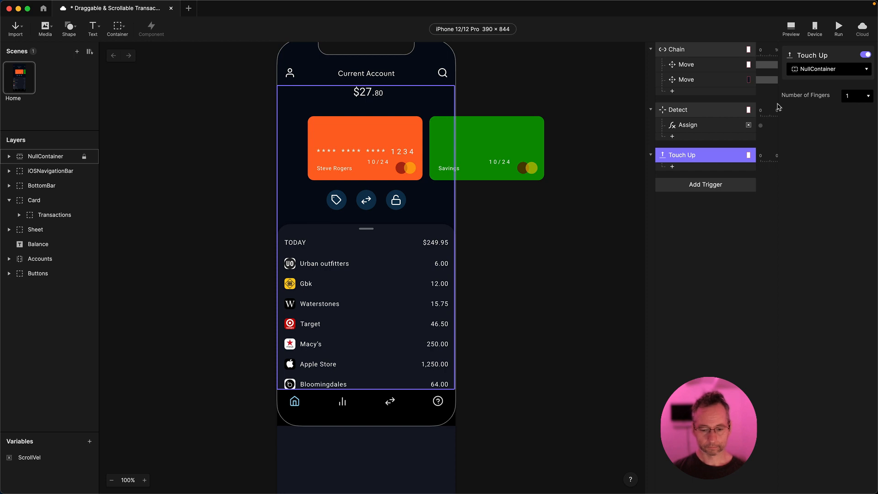
Add a condition under the Touch Up trigger requiring ScrollVel to be less than 0
click(673, 167)
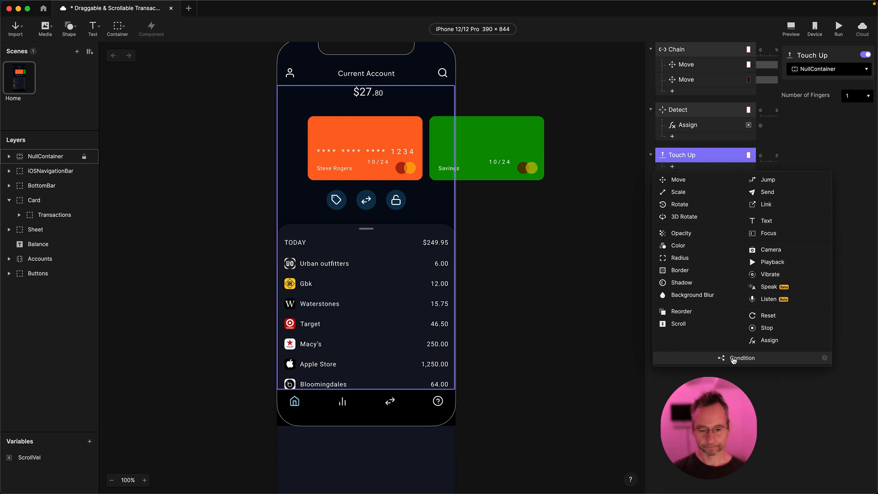
click(733, 359)
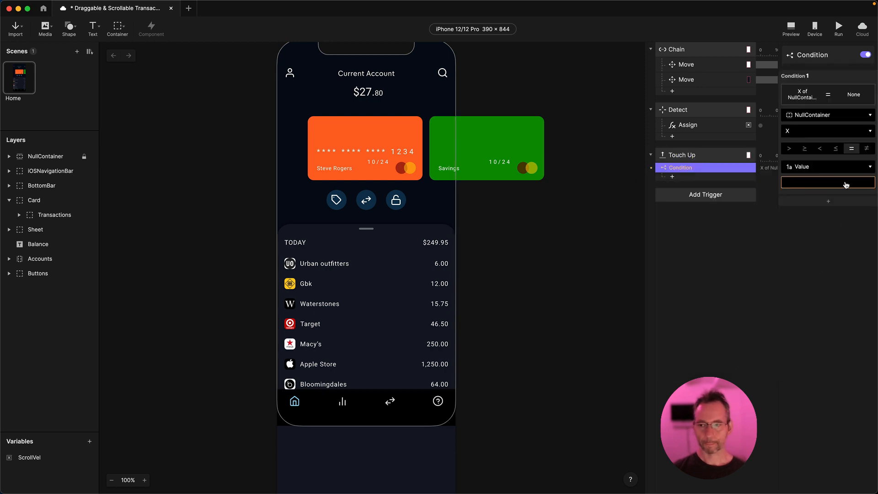
click(803, 116)
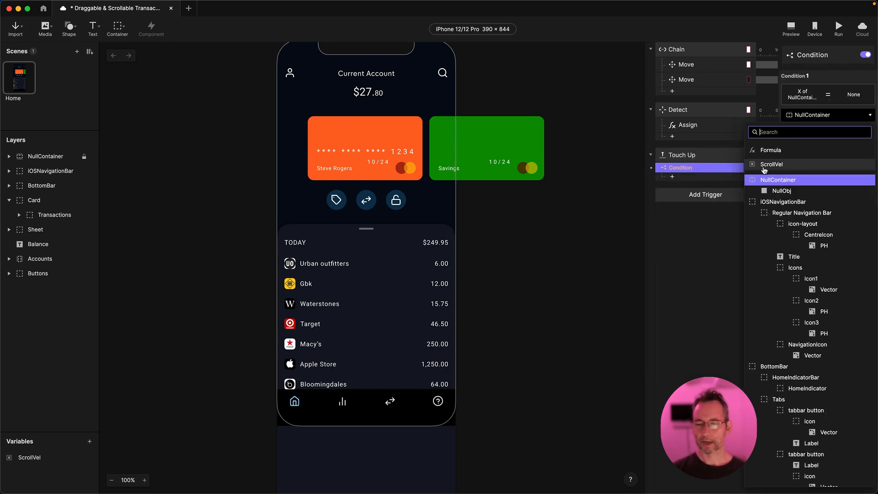
click(770, 166)
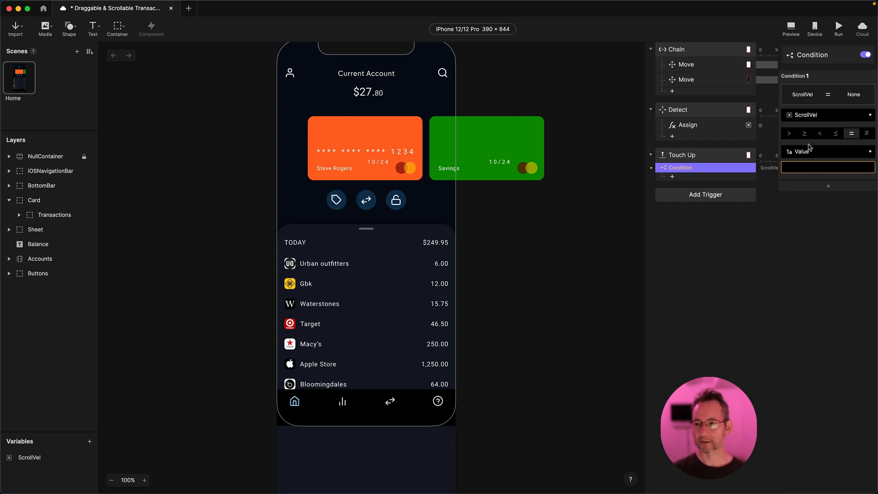
click(820, 133)
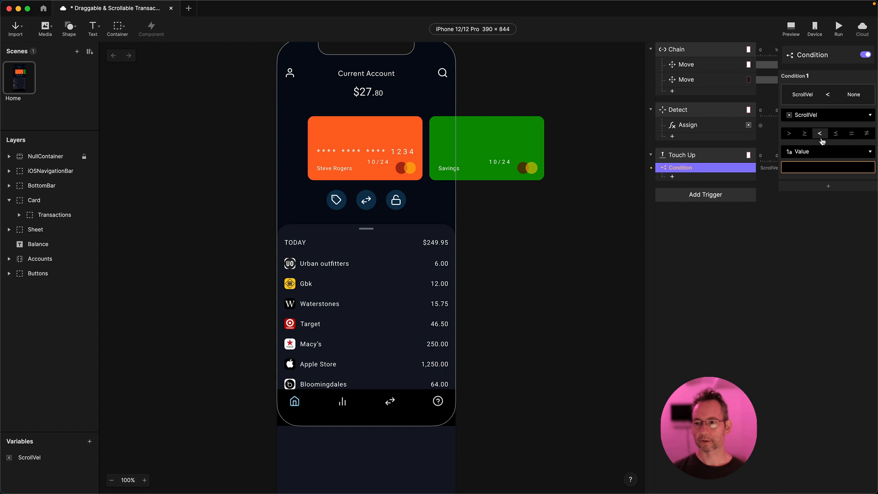
click(803, 167)
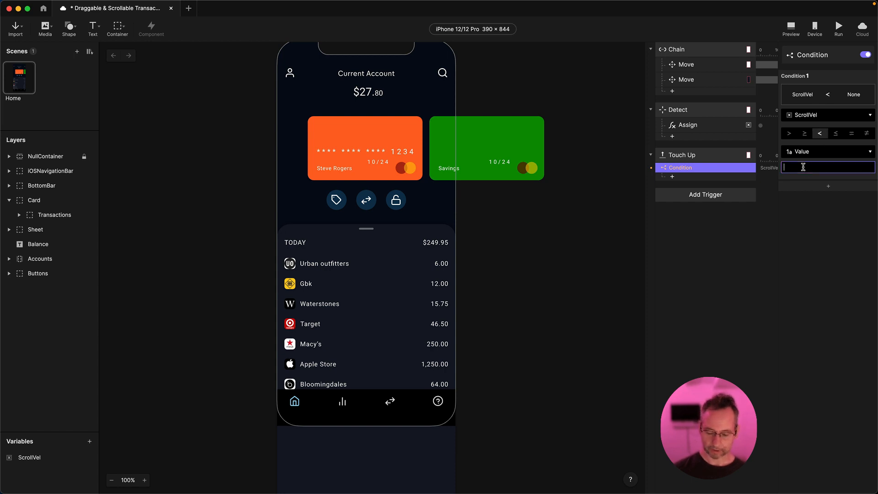
text(-)
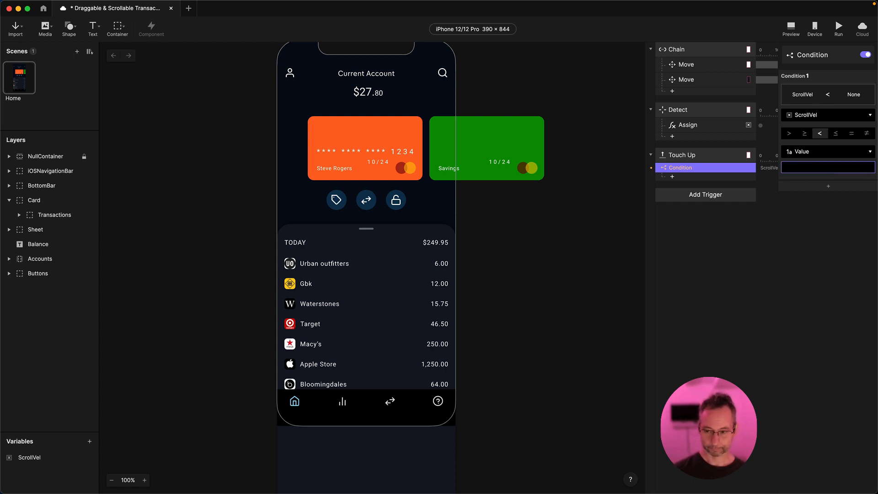
key(Return)
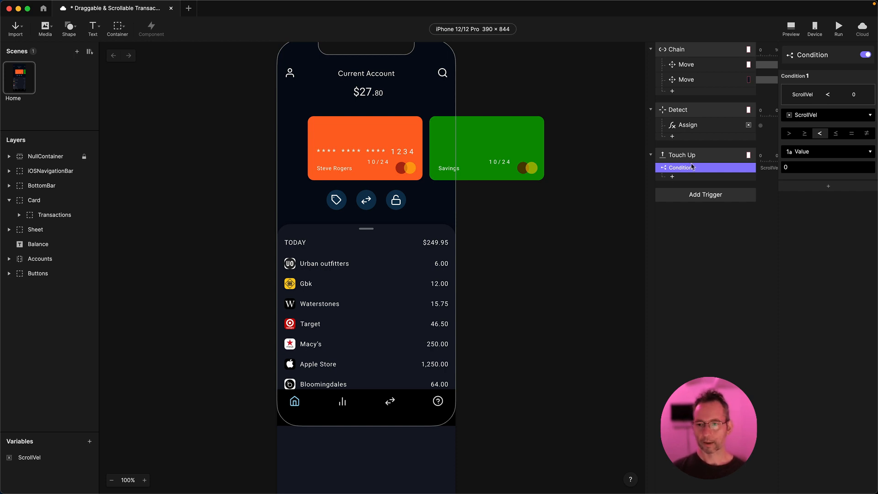
Add a Scroll response for NullContainer under the Touch Up trigger's ScrollVel condition
click(672, 177)
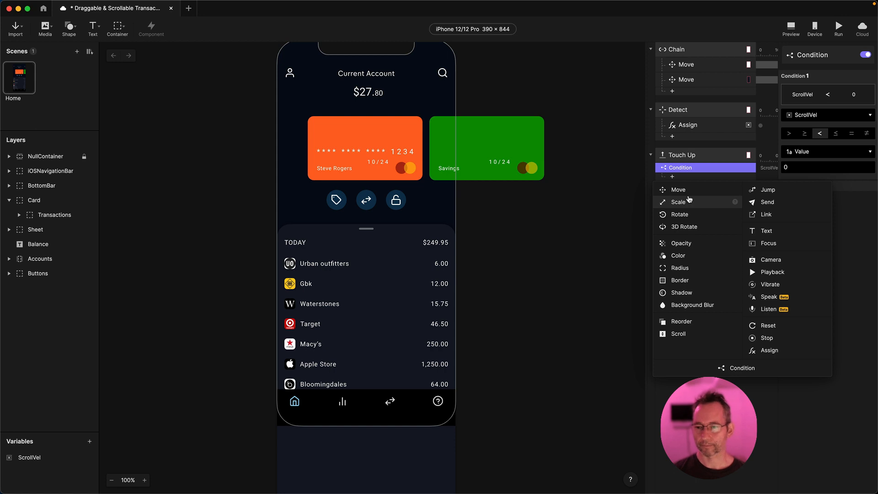
click(677, 334)
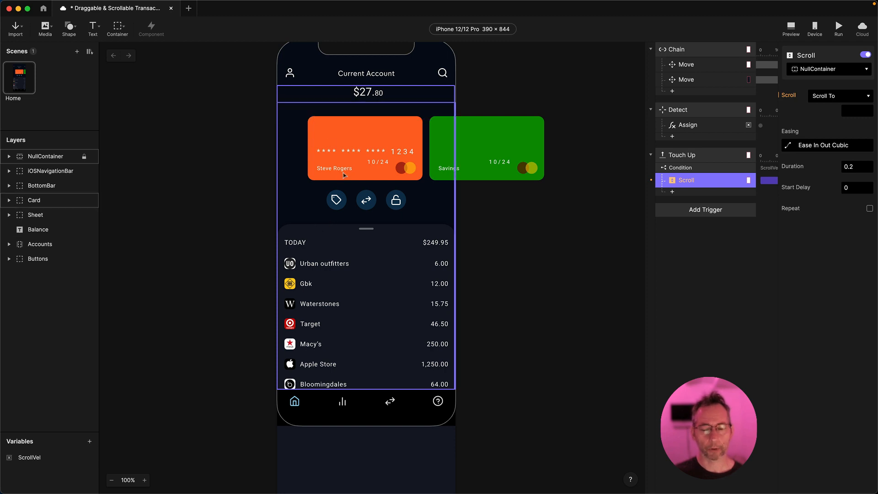
Inspect the Y positions of the Sheet and Card layers
click(36, 215)
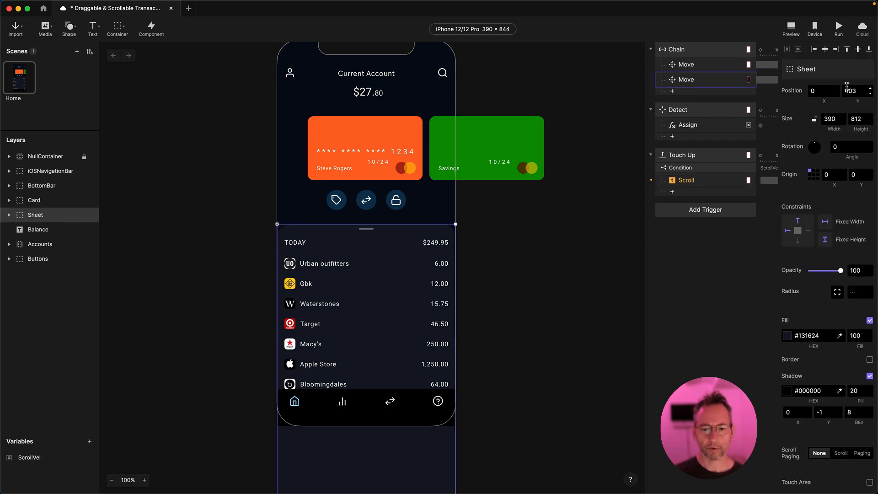
click(306, 119)
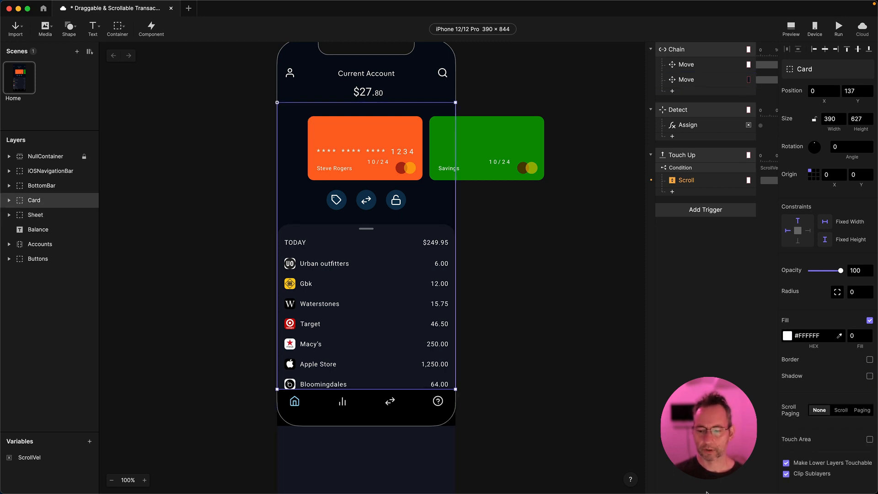
click(708, 412)
Switch to Calculator and subtract the Card position 137 from the Sheet position 403
mouse_move(732, 493)
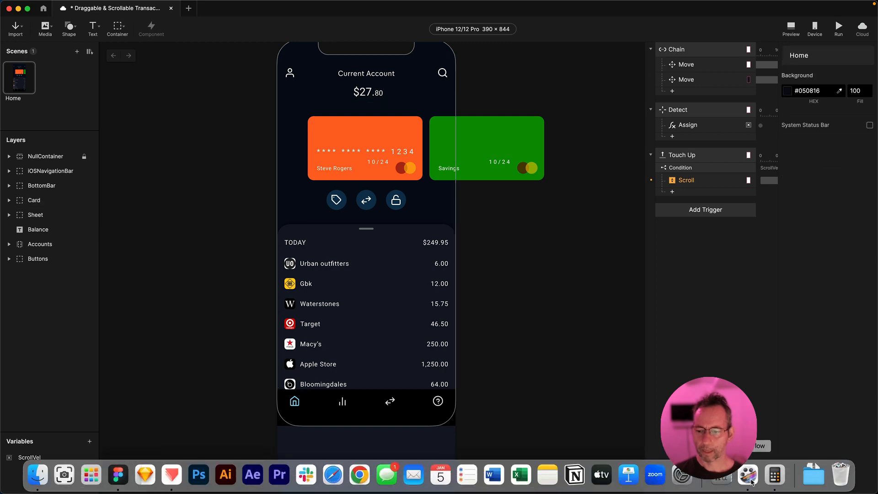
click(775, 475)
click(599, 252)
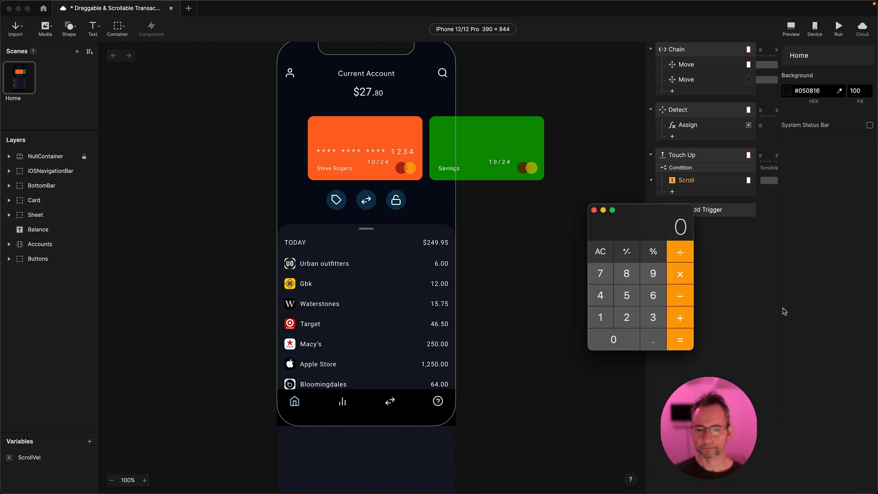
click(603, 293)
click(612, 341)
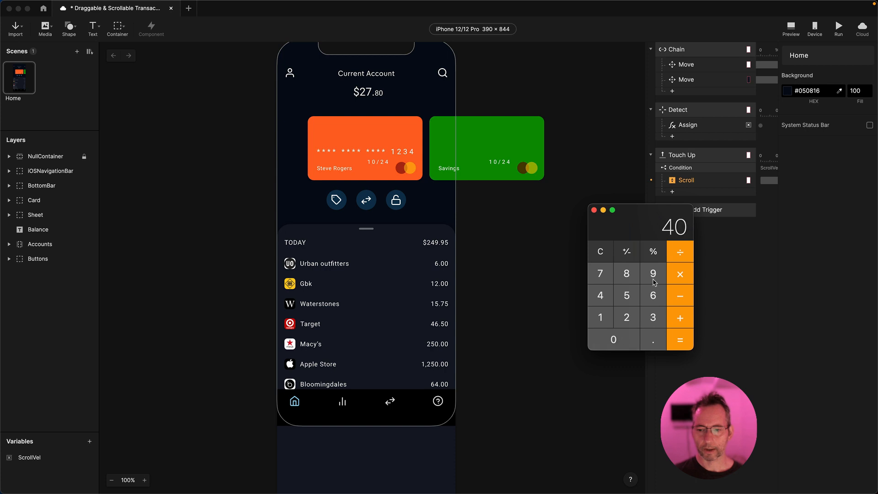
click(657, 316)
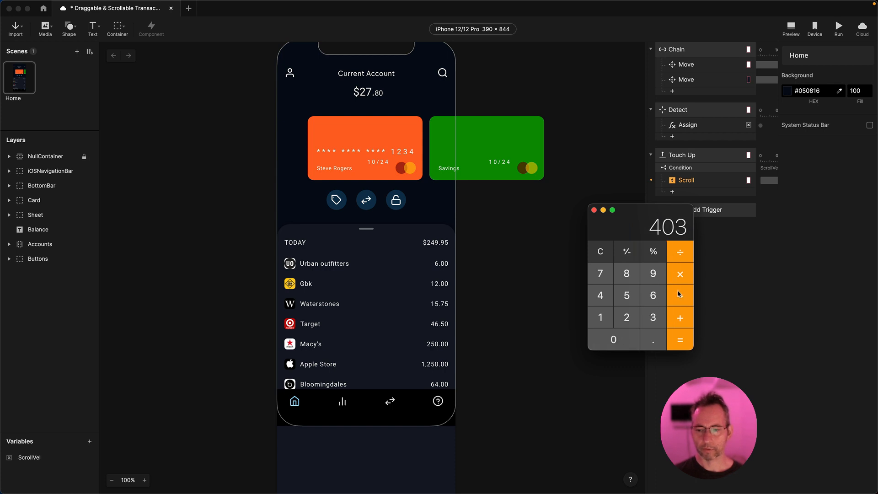
click(604, 317)
click(652, 317)
click(601, 273)
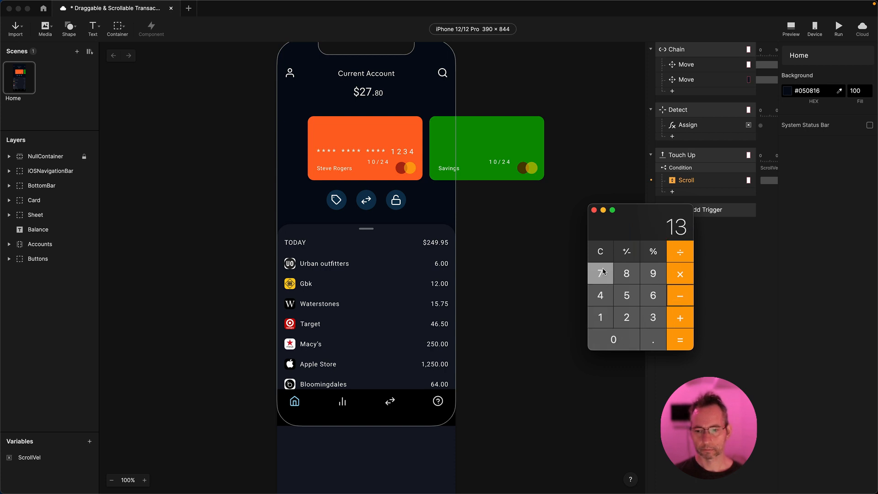
click(681, 340)
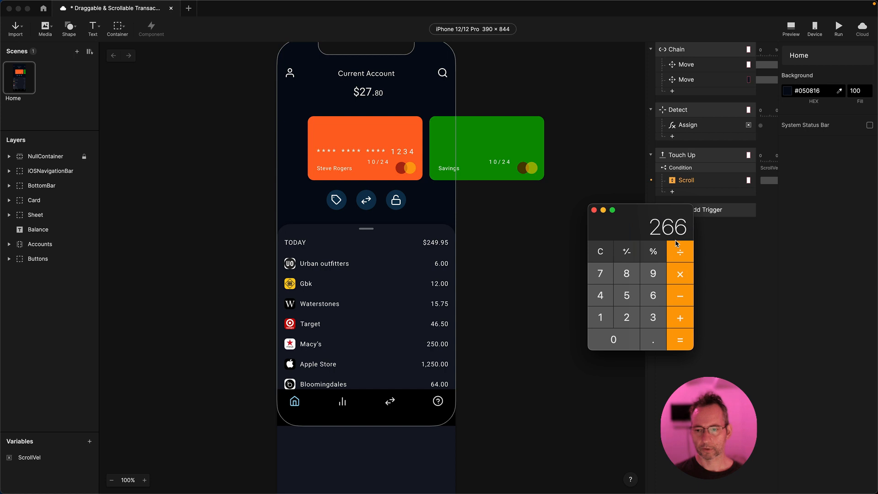
click(594, 210)
Set the Scroll To value of the Touch Up trigger's Scroll response to 266
click(679, 181)
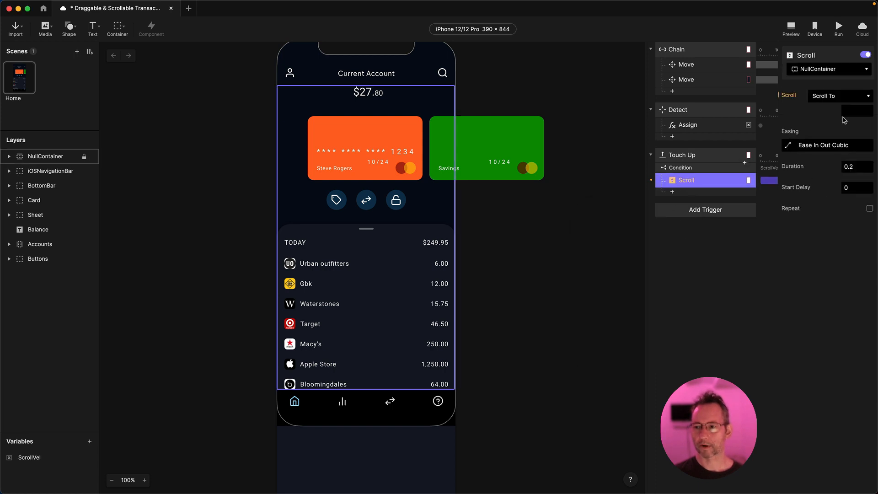
click(847, 111)
text(2)
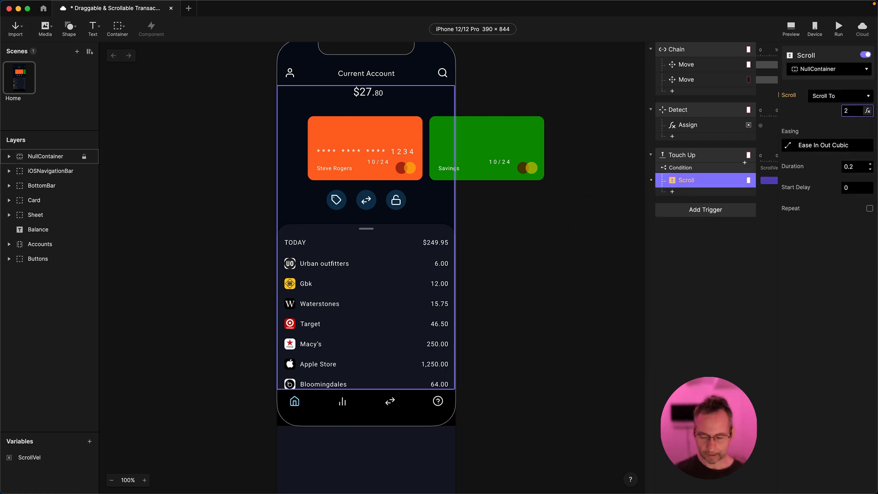
text(66)
key(Return)
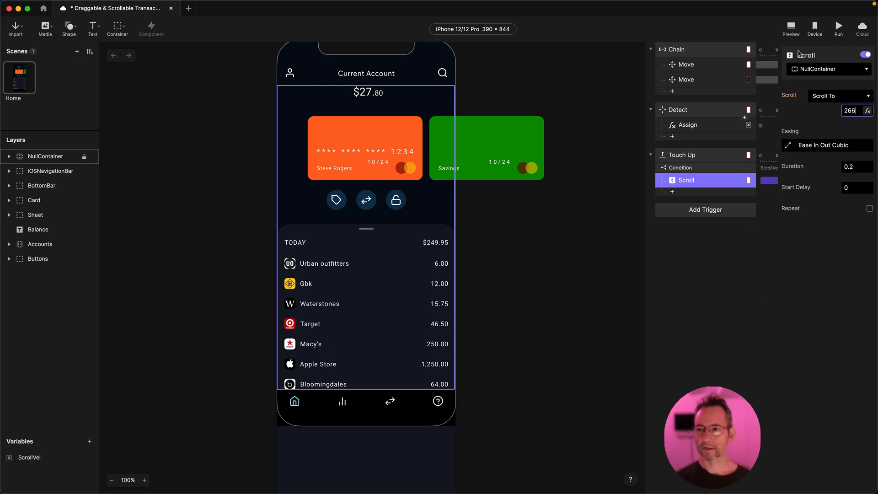
Preview the prototype and test how the transactions sheet snaps when flicked up, pulled down and released
click(795, 32)
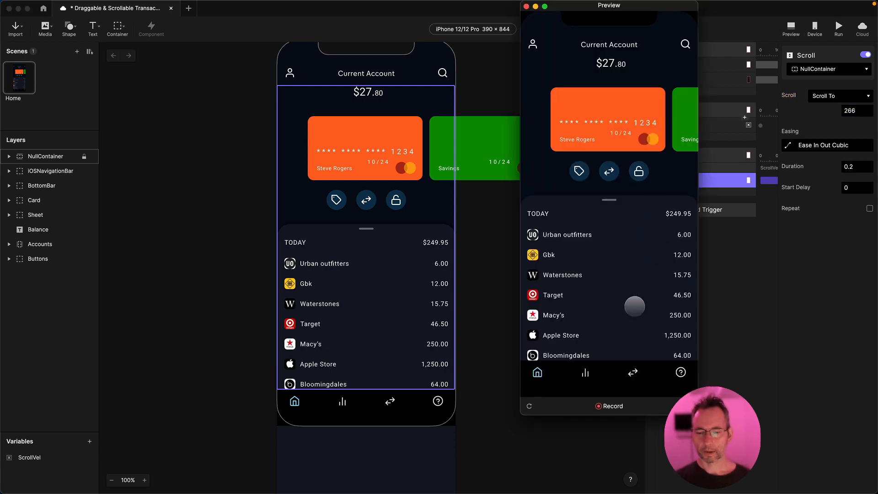
drag(633, 305, 623, 273)
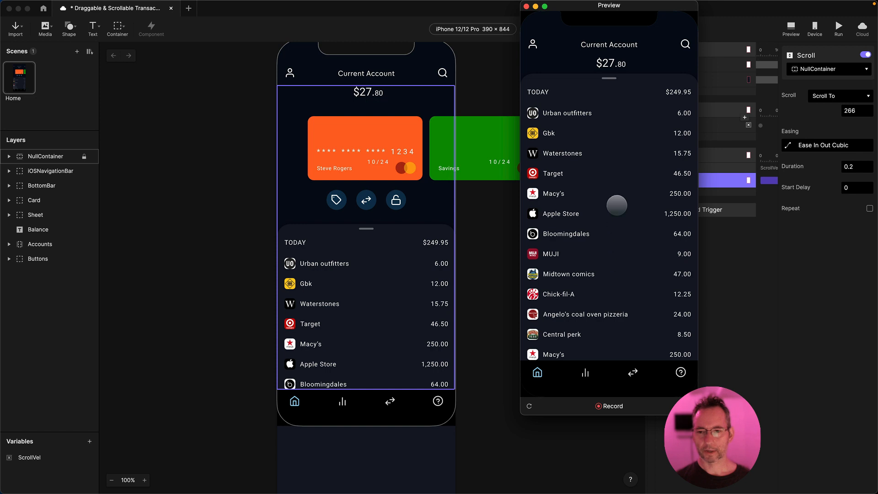
drag(605, 86, 610, 216)
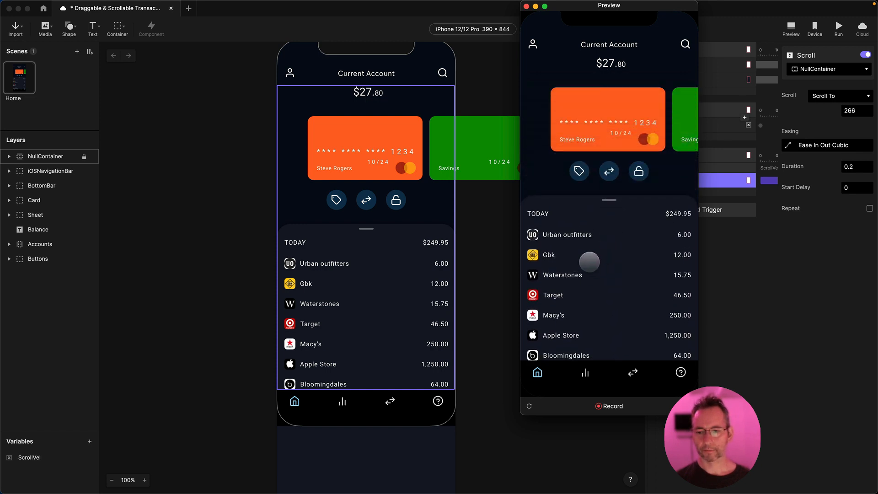
drag(613, 293, 612, 237)
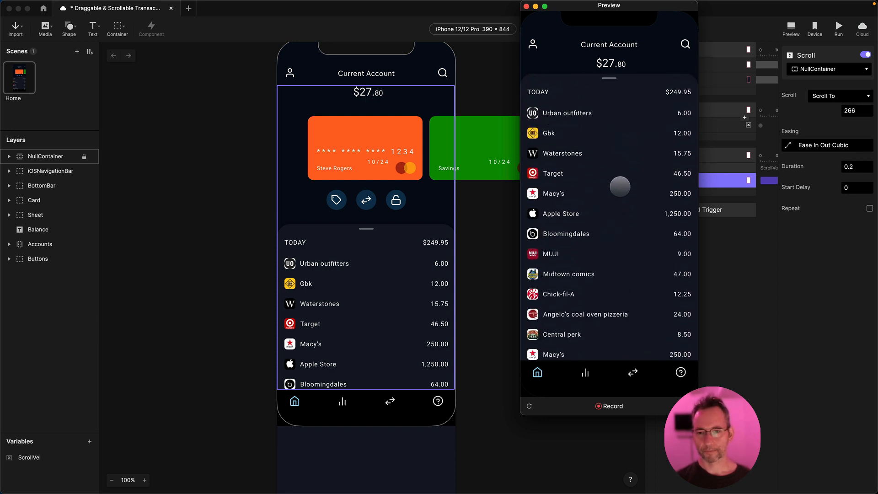
drag(620, 186, 600, 196)
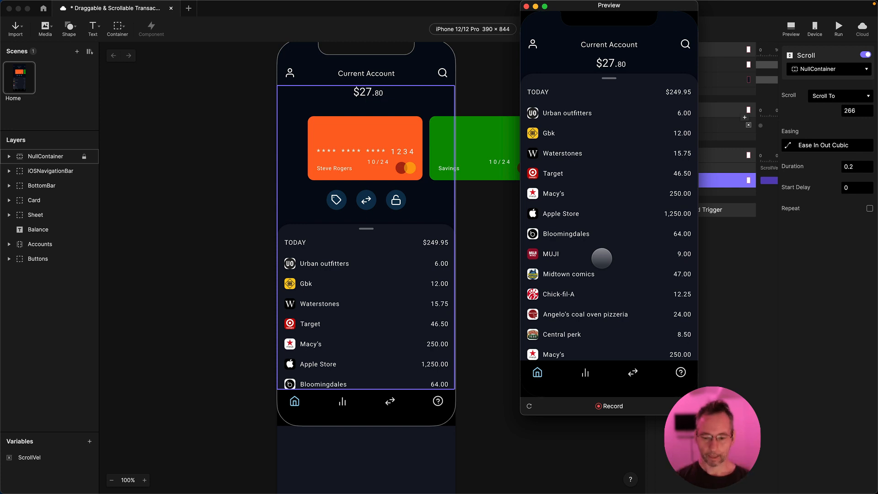
click(526, 6)
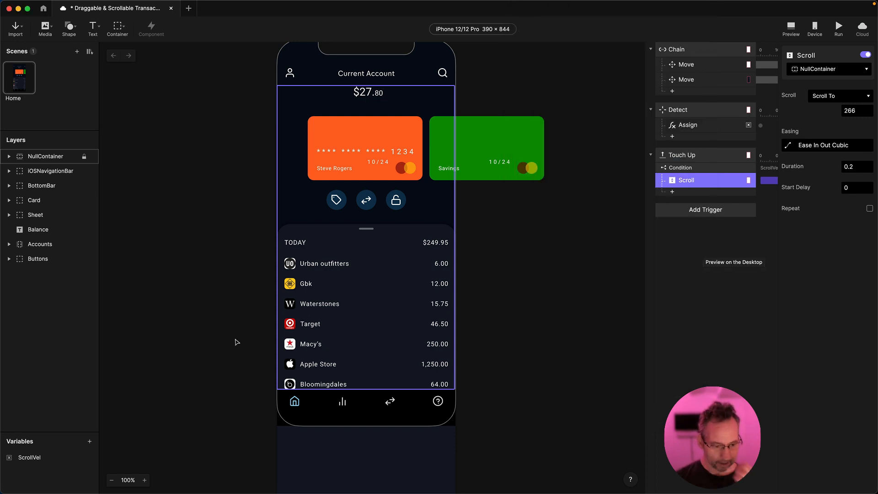
Create a variable for this scene and name it ScrollPos
click(89, 444)
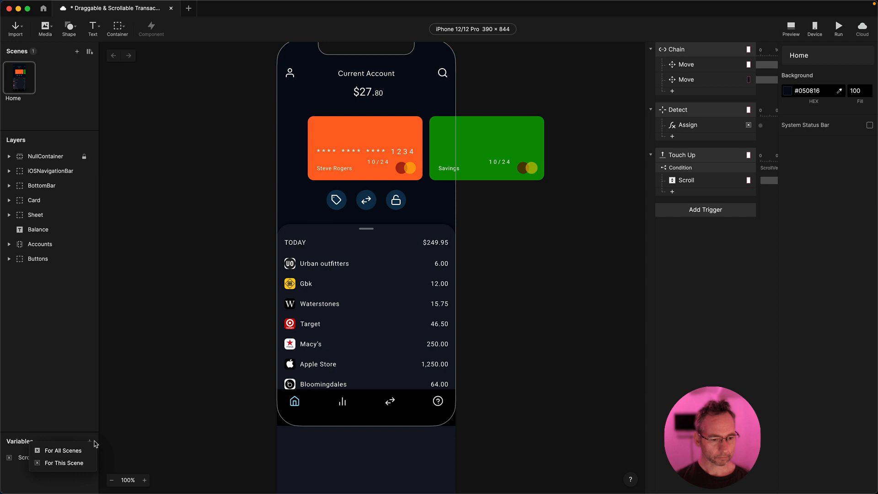
click(69, 463)
double_click(36, 475)
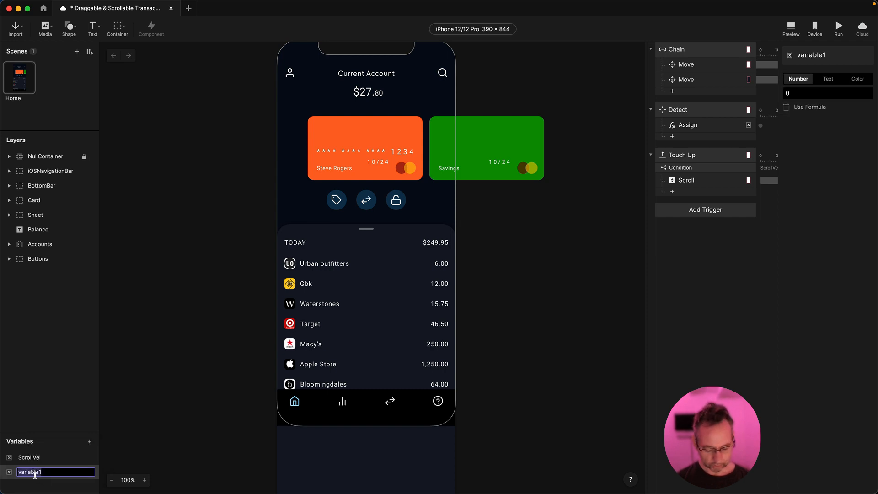
text(ScrollPos)
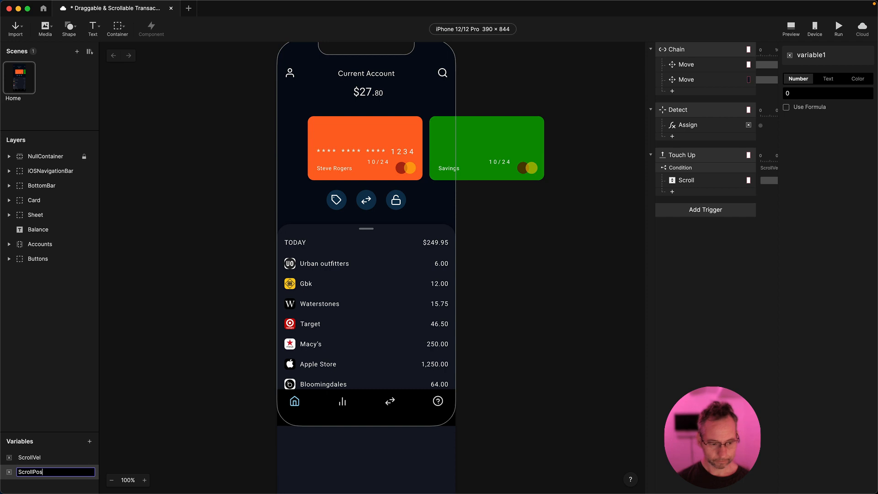
key(Return)
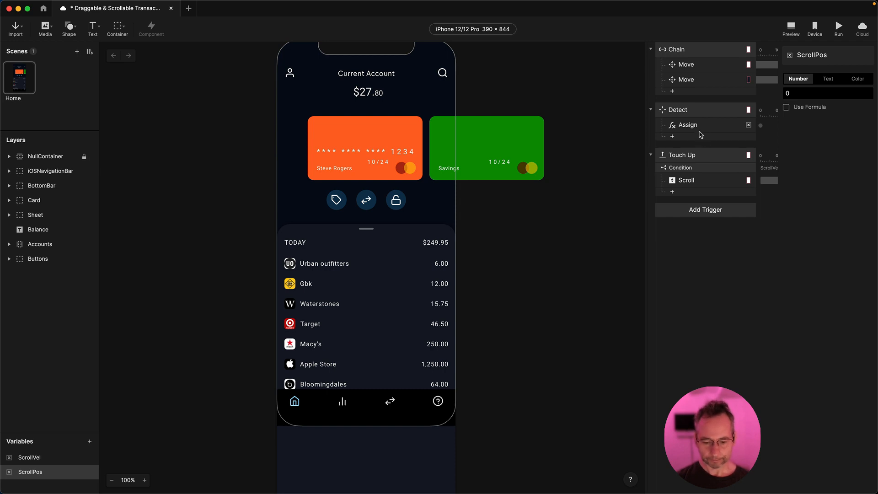
Add a second Assign response to the Detect trigger, targeting the ScrollPos variable
click(672, 136)
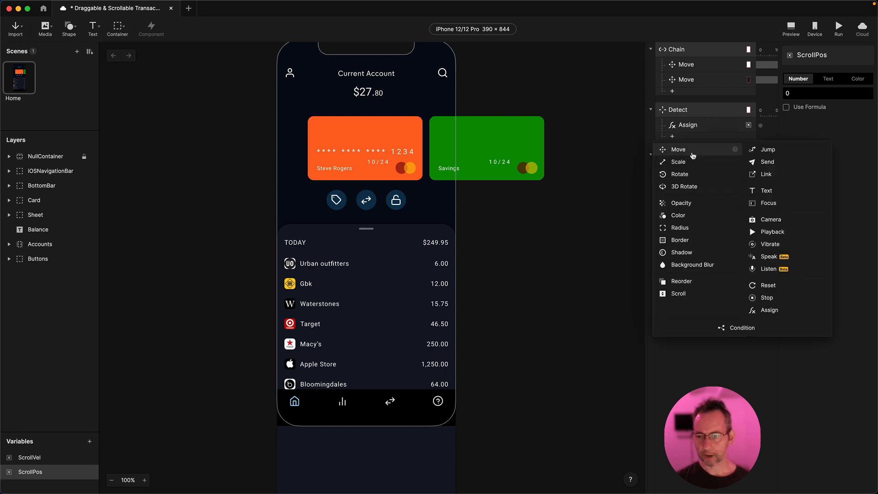
click(769, 310)
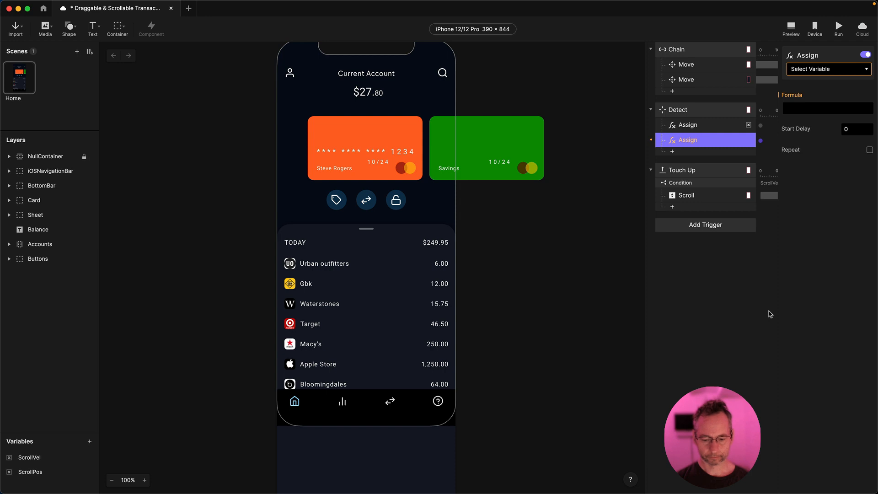
click(805, 70)
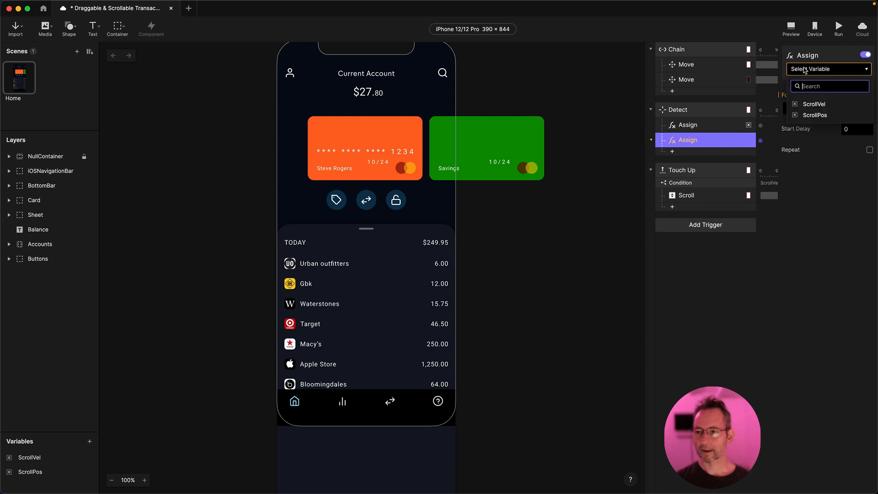
click(811, 116)
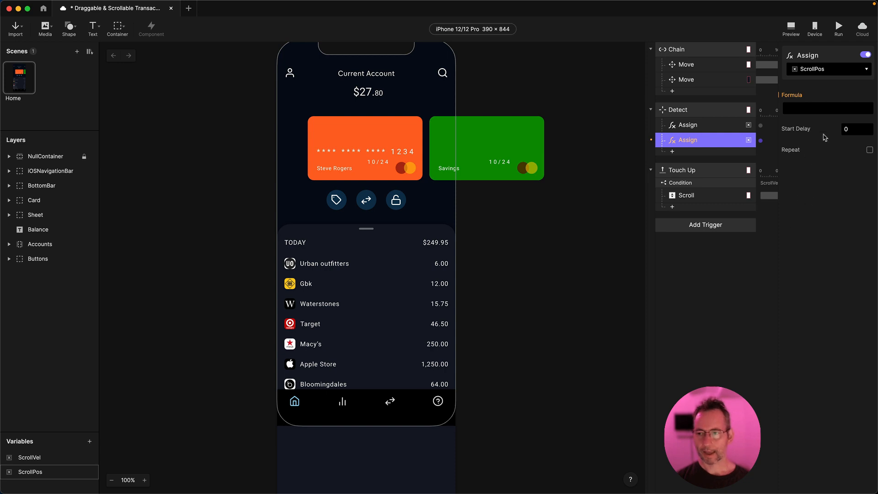
Set the ScrollPos Assign formula to `NullContainer`.scrollOffset
click(799, 109)
click(867, 109)
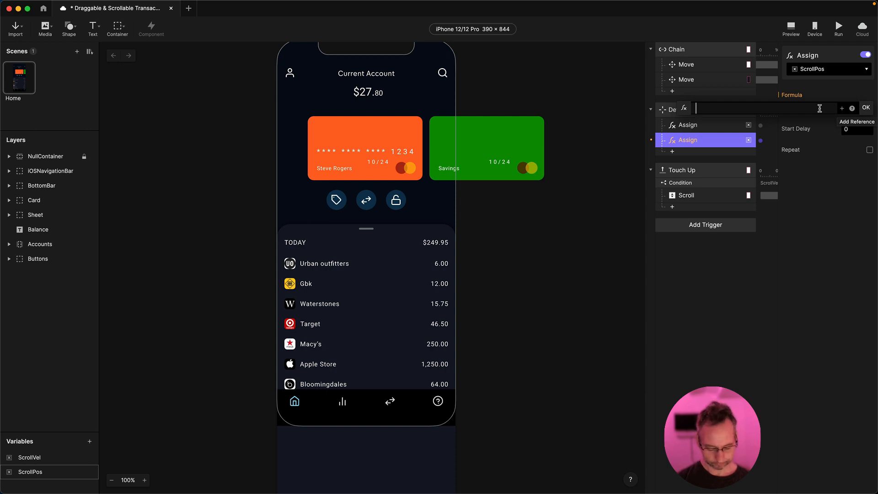
click(841, 109)
text(null)
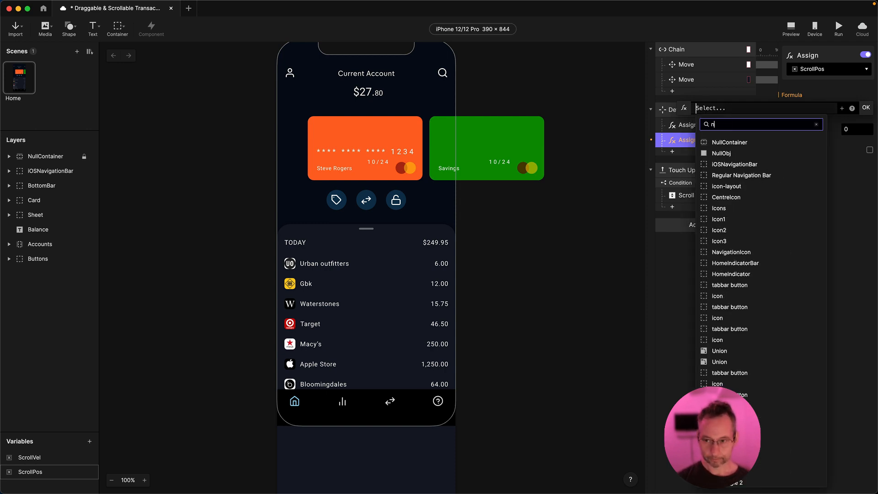
click(727, 142)
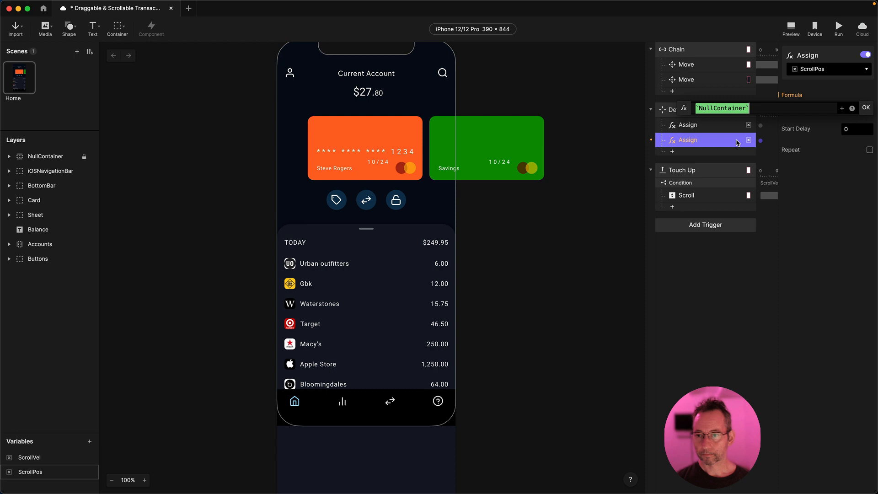
click(760, 105)
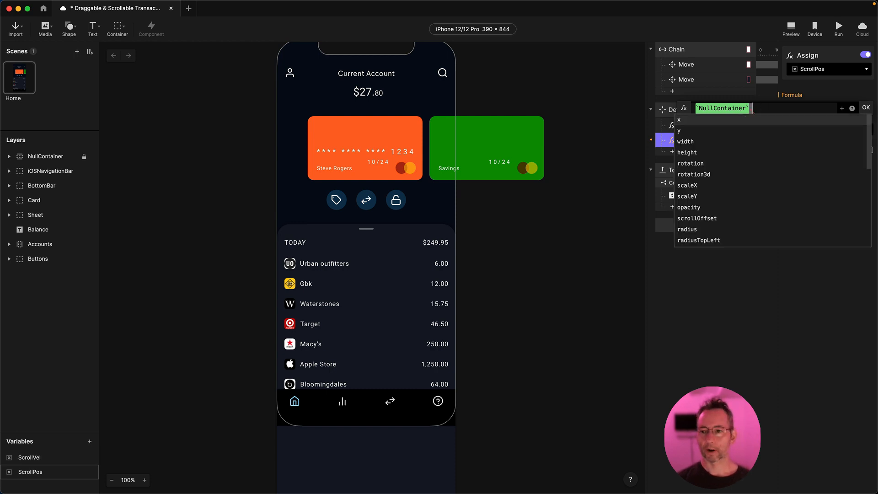
click(703, 219)
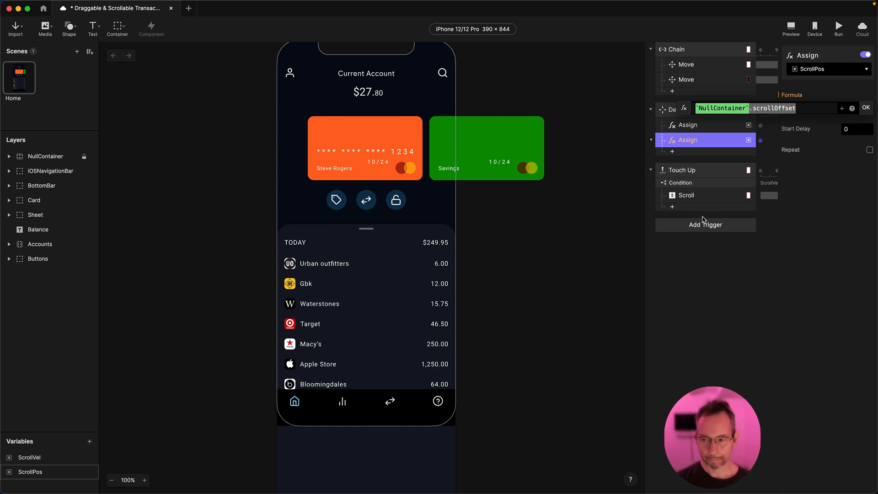
click(866, 108)
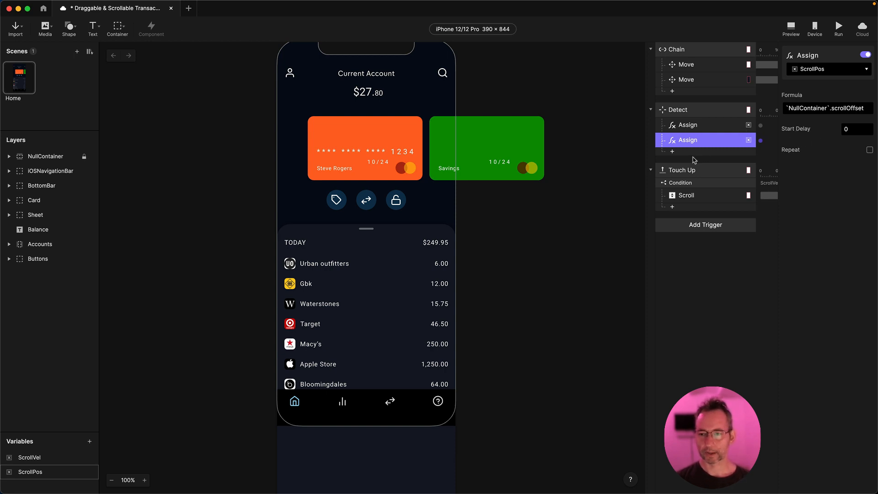
Add a second rule to the Touch Up condition requiring ScrollPos to be less than 266
click(690, 183)
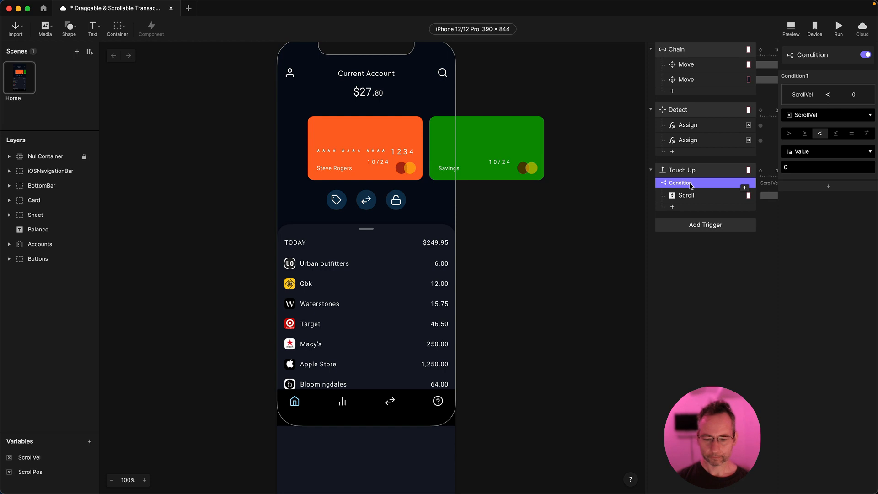
click(838, 188)
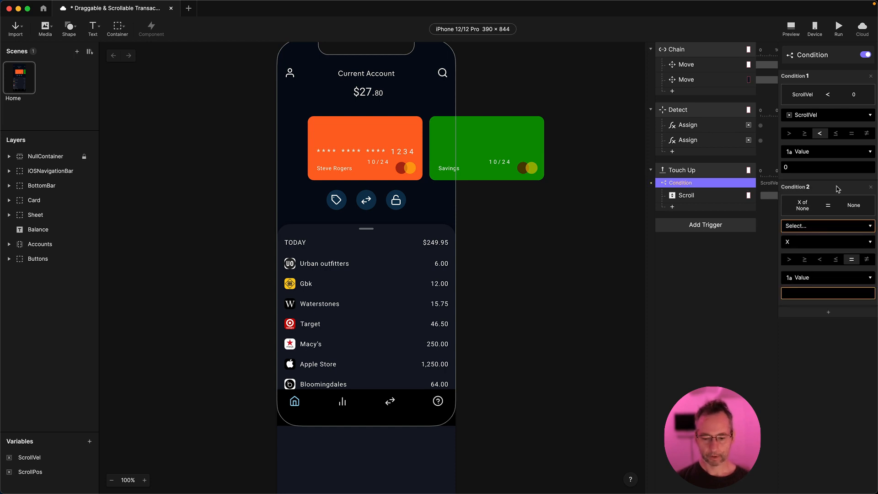
click(812, 230)
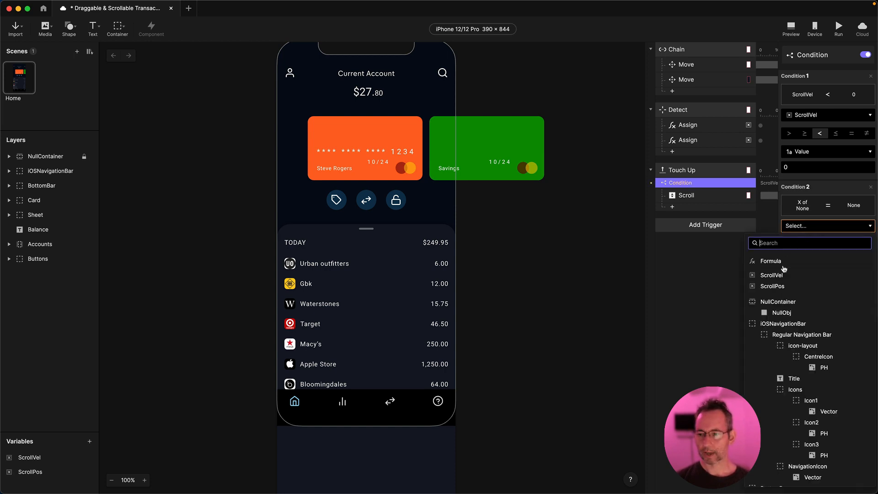
click(772, 286)
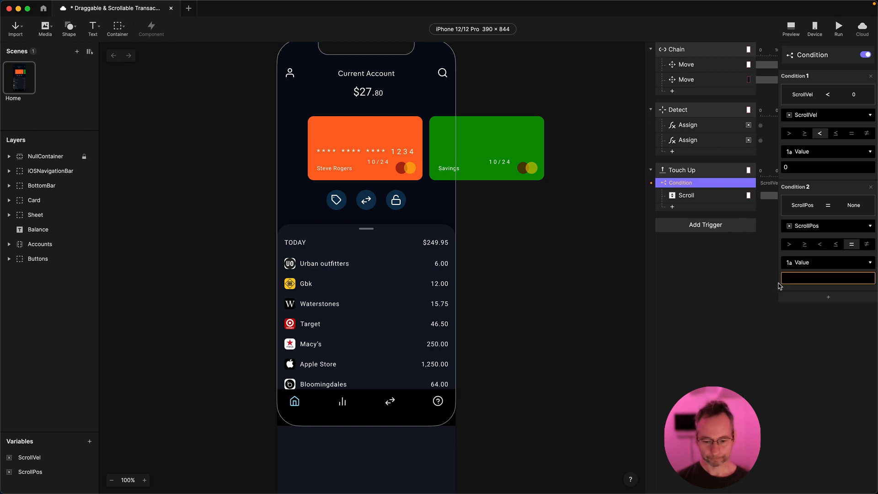
click(820, 244)
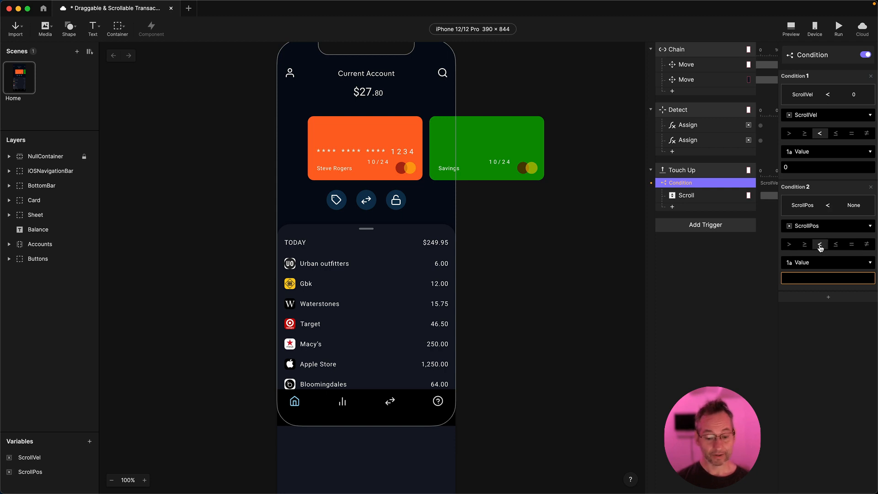
click(813, 278)
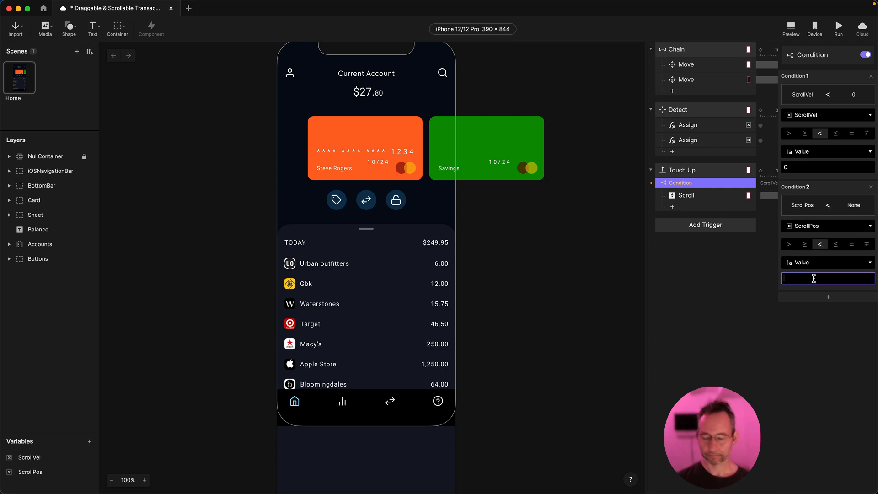
text(266)
key(Return)
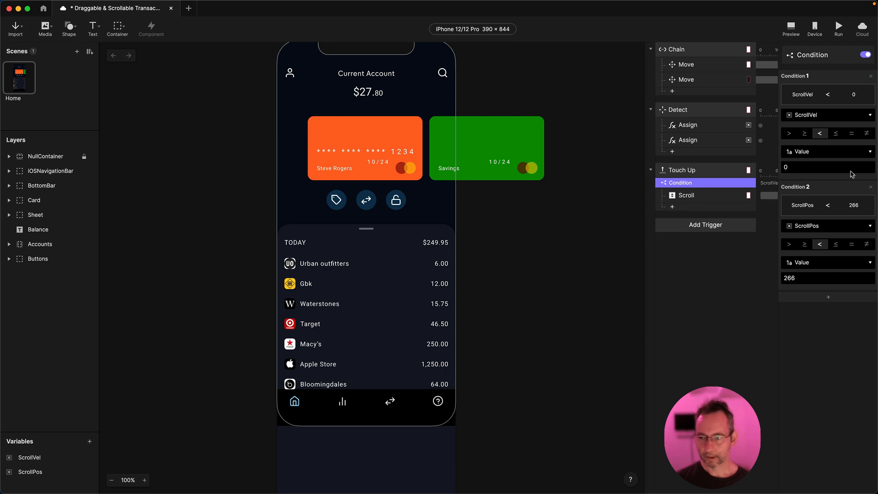
Preview the prototype and test scrolling the transactions sheet up and pulling it back down
click(788, 28)
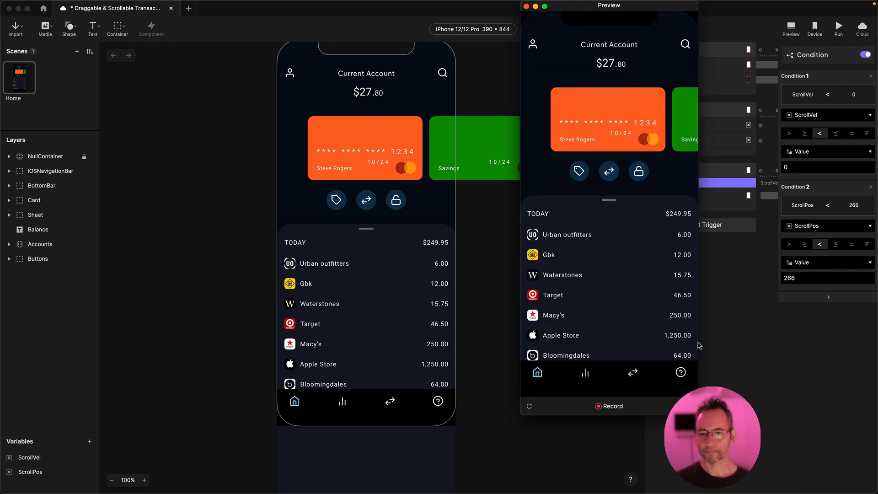
drag(625, 332, 601, 235)
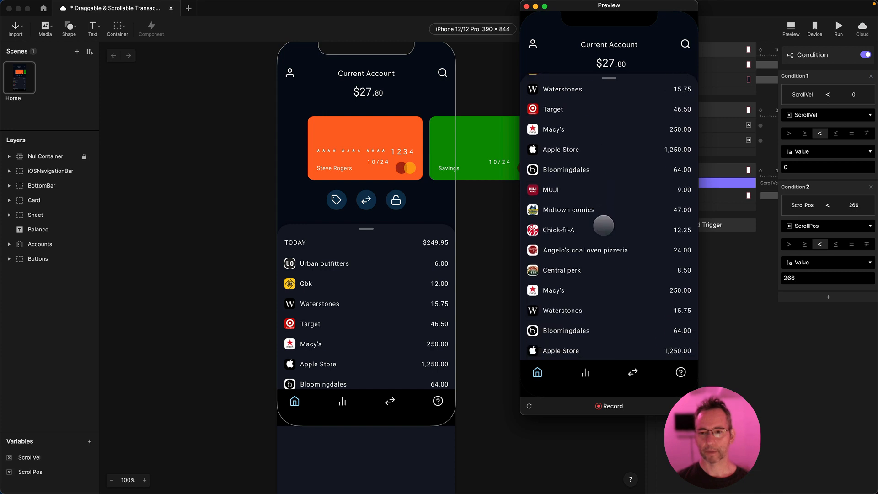
drag(606, 188, 600, 222)
click(780, 347)
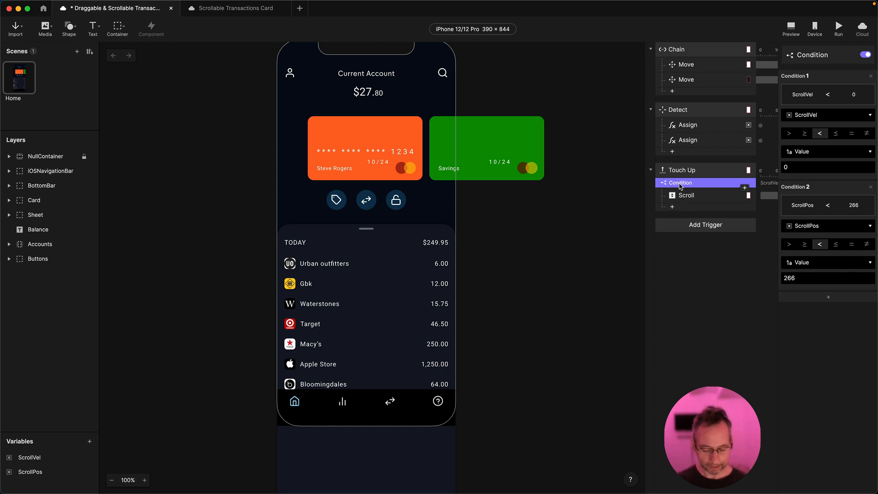
Duplicate the Touch Up condition with its Scroll response, and set the copy's rules to ScrollVel > 0 and ScrollPos > 0
key(super+d)
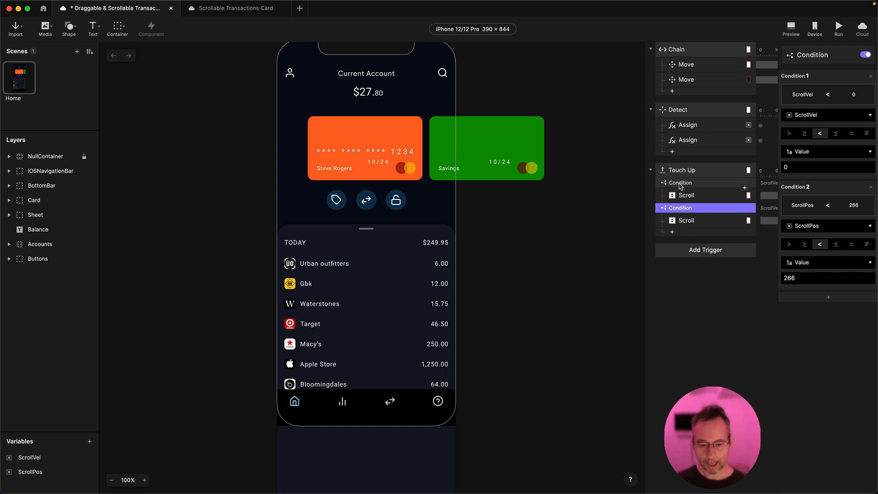
click(789, 133)
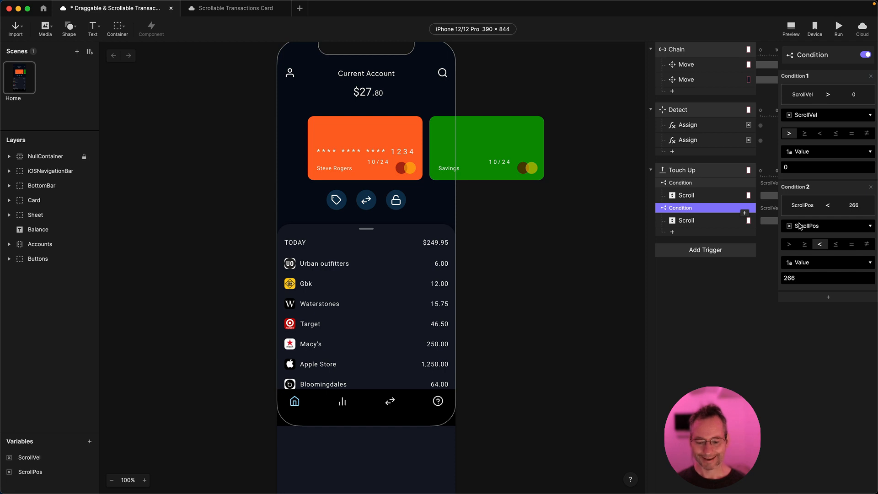
click(791, 246)
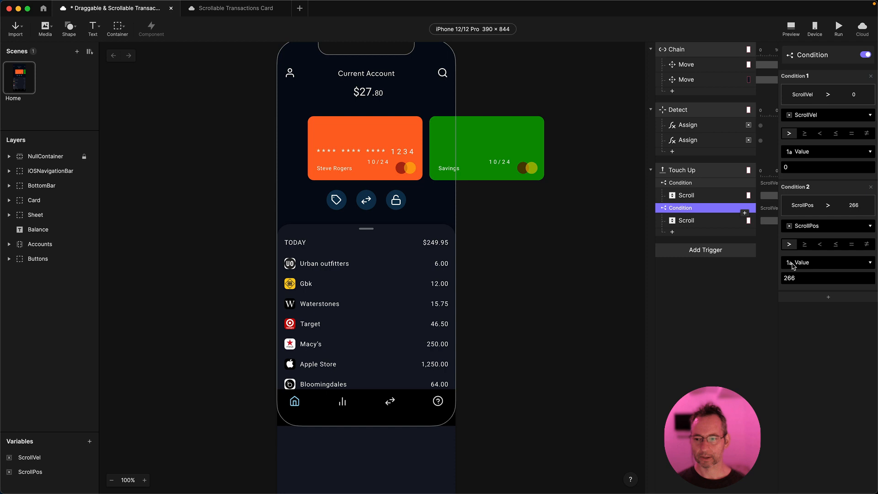
click(801, 281)
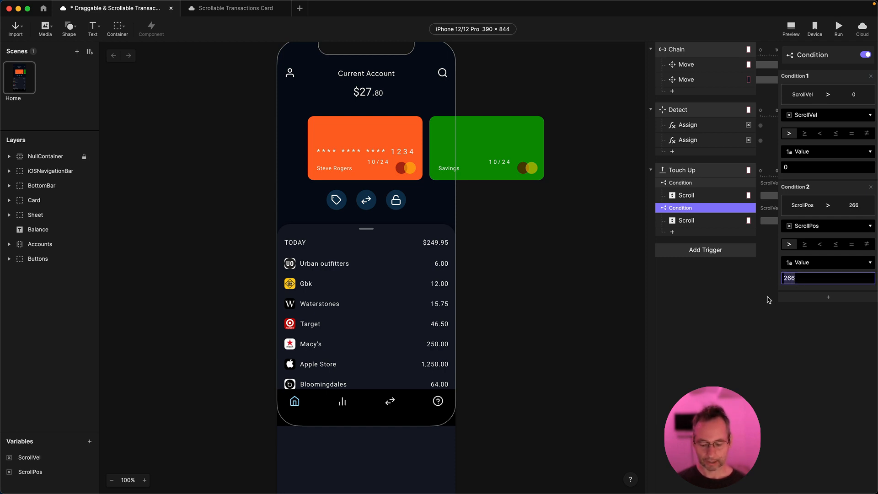
text(0)
key(Return)
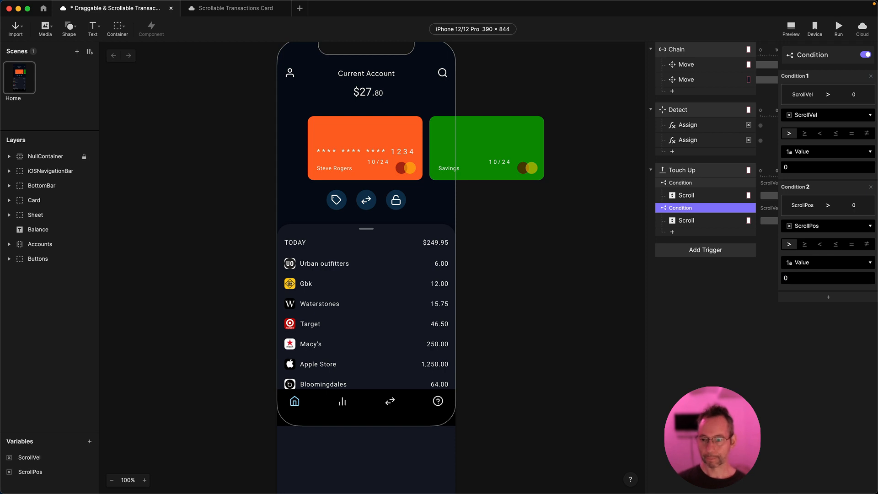
Set the duplicated condition's Scroll response to scroll NullContainer to 0
click(677, 223)
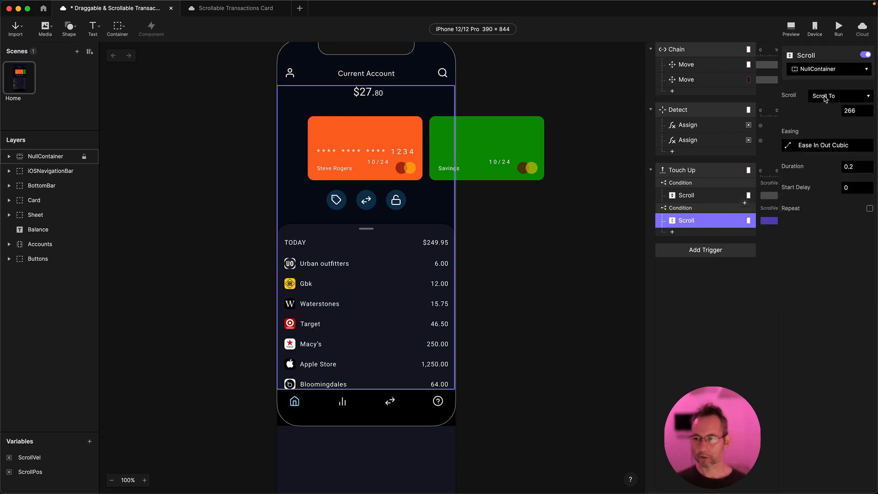
click(859, 110)
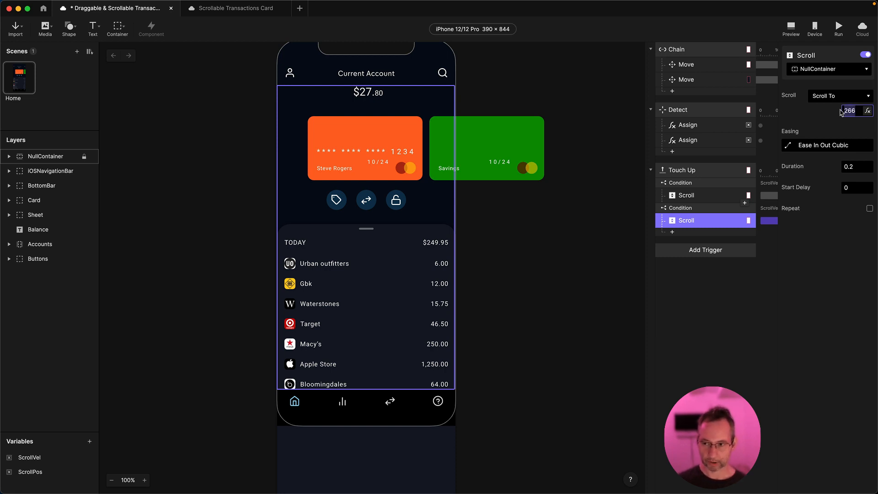
text(0)
key(Return)
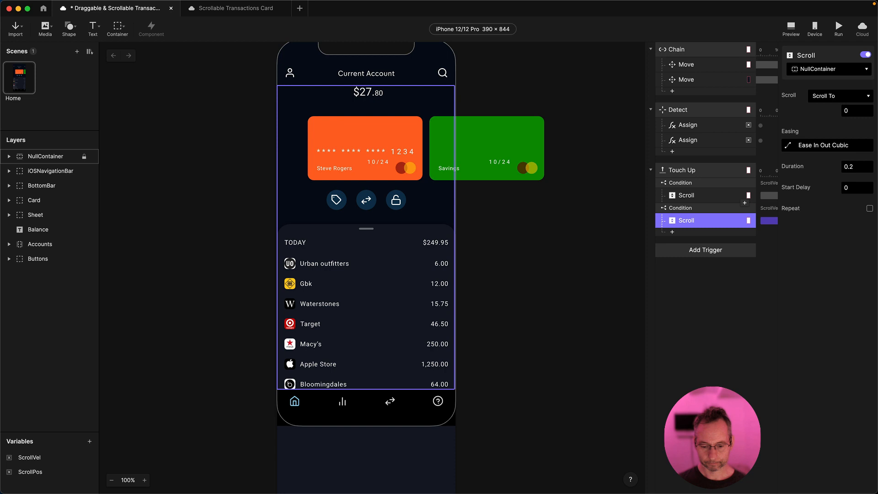
Preview the prototype and test how the transactions sheet snaps when released after upward and downward pulls
click(796, 31)
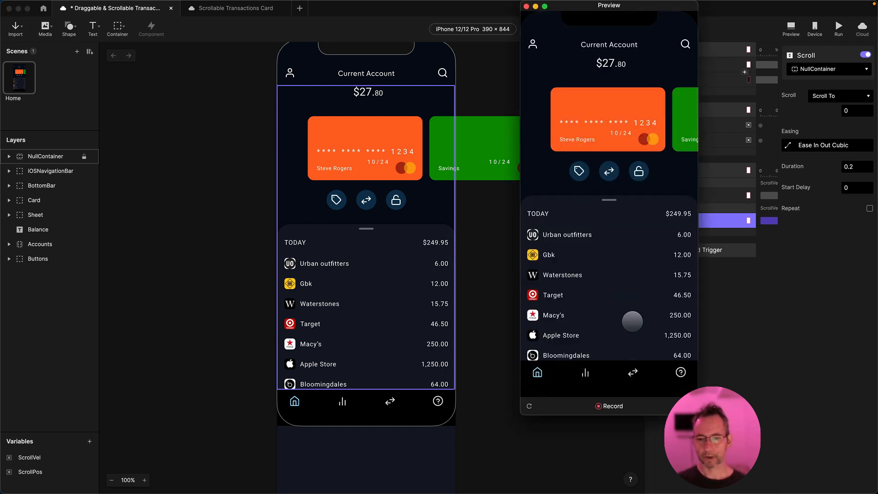
drag(633, 320, 620, 238)
drag(608, 193, 610, 248)
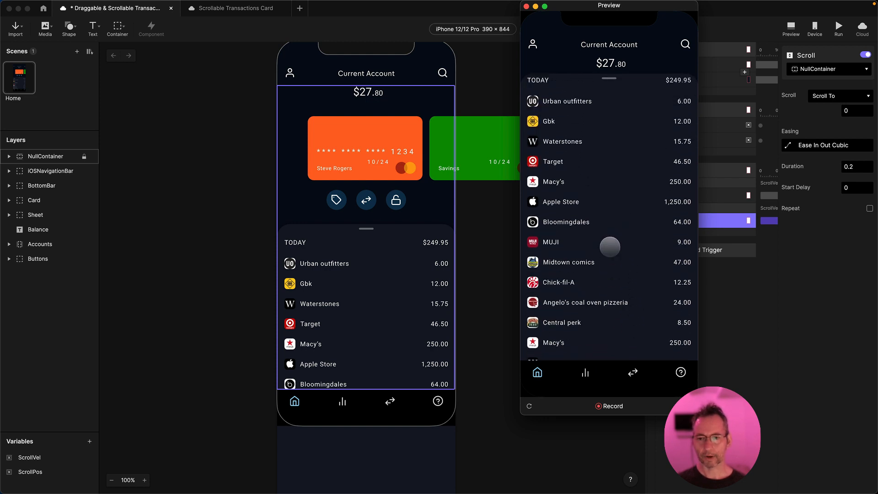
drag(605, 294, 608, 324)
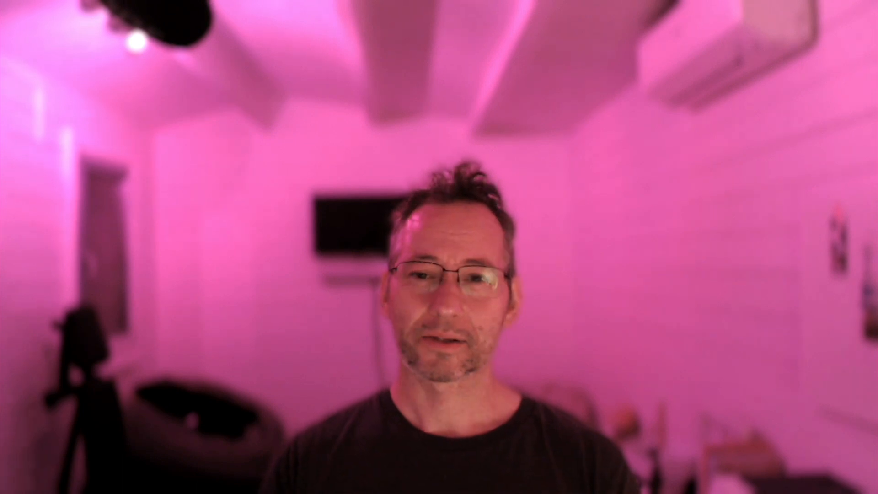